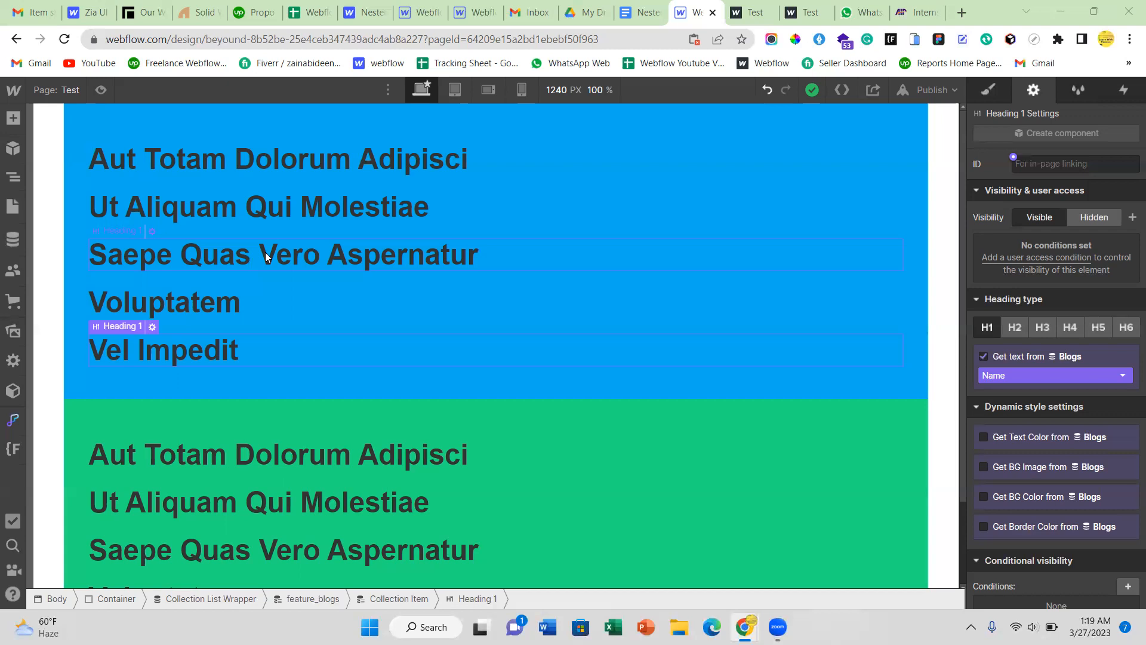
Step: Switch to the foret.nz product page and examine the sub-products nested under the first three categories in the Products navigation
{"action": "left_click", "coordinate": [203, 10]}
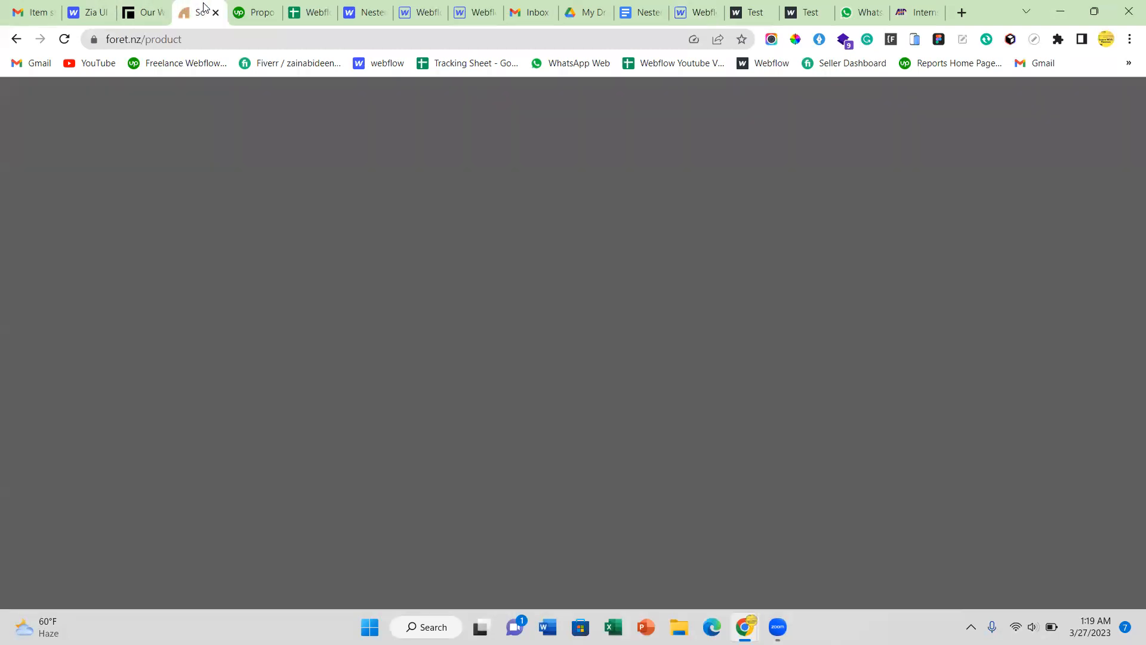
{"action": "left_click", "coordinate": [513, 112]}
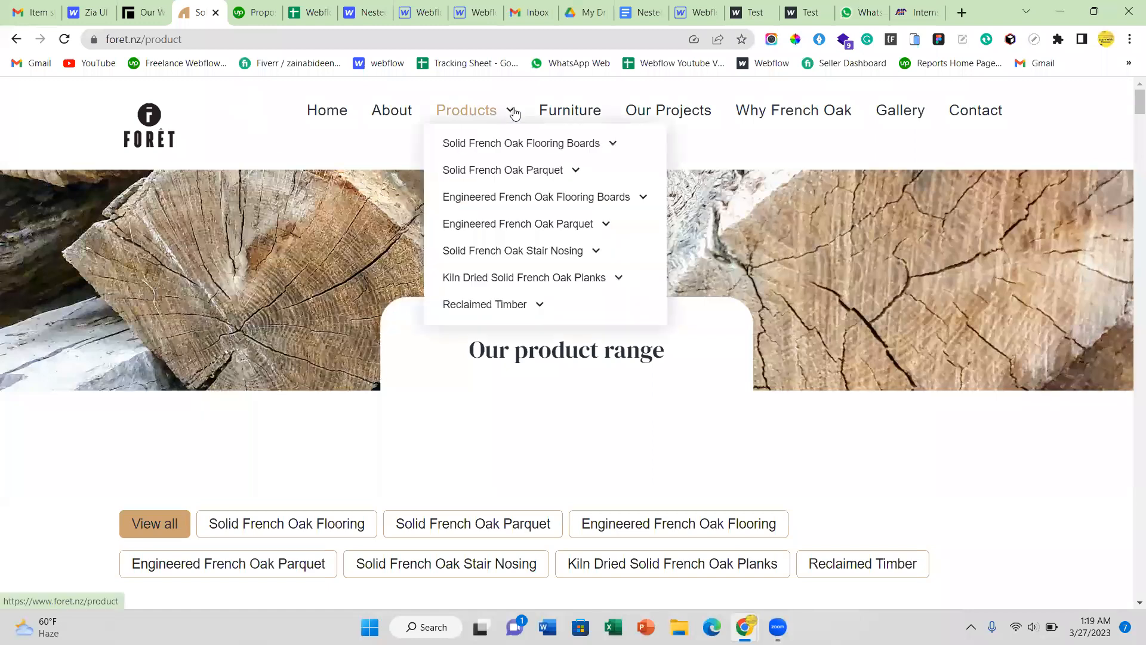
{"action": "left_click", "coordinate": [613, 148]}
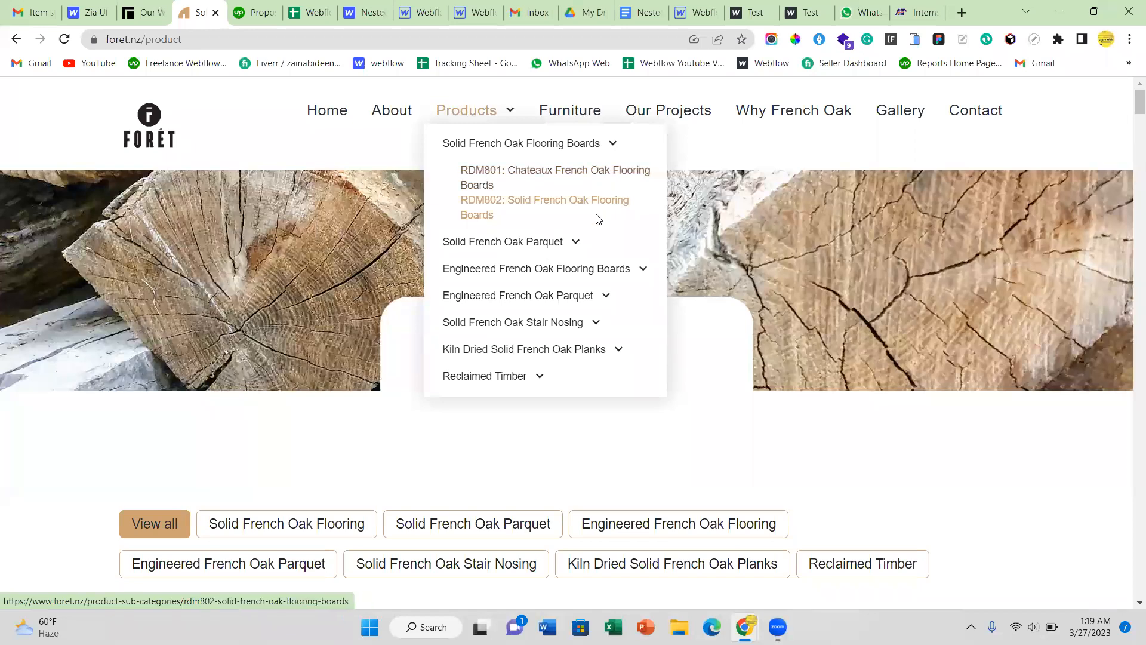
{"action": "left_click", "coordinate": [577, 241]}
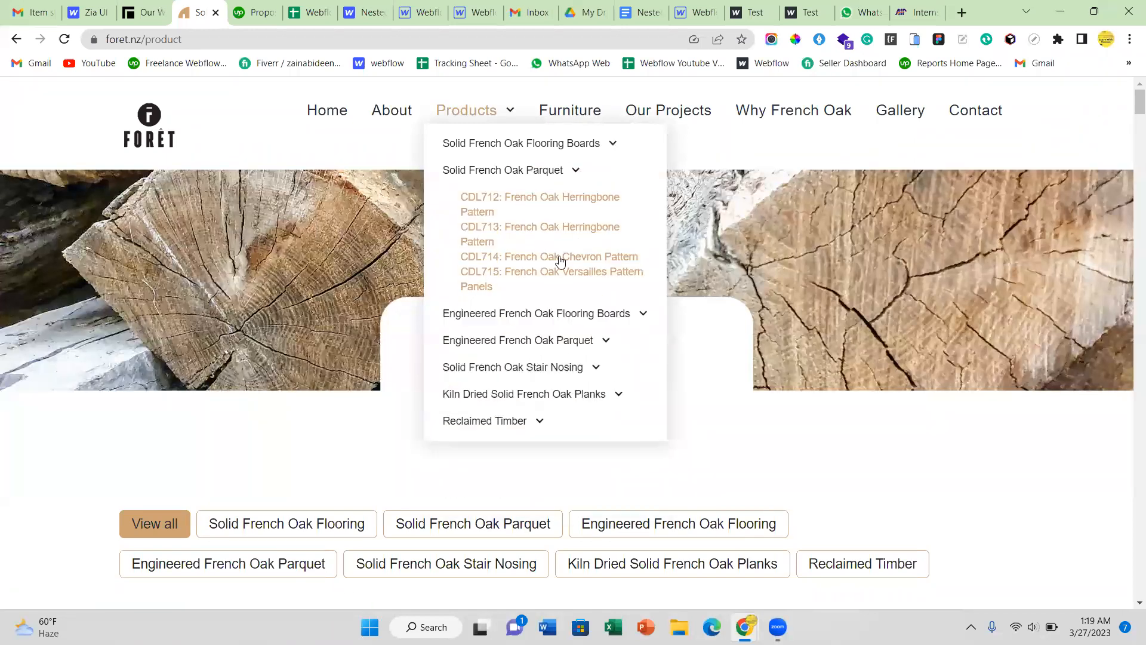
{"action": "left_click", "coordinate": [642, 317]}
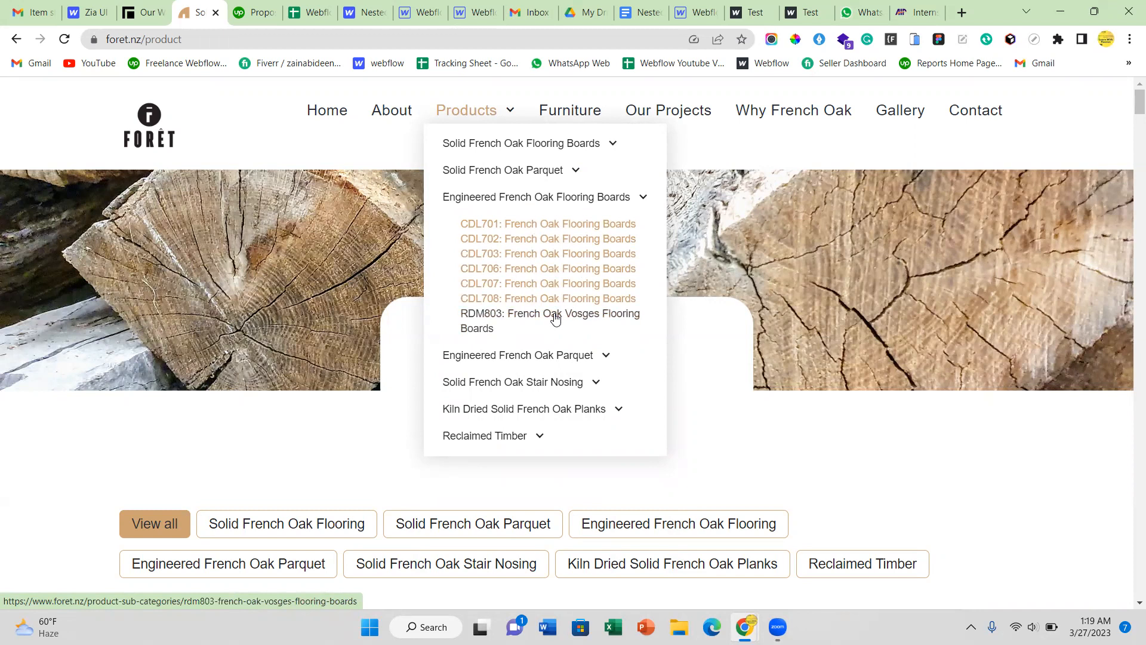
Step: Switch to the inline-architecture Our Work page and examine the Concept Designs and Our Work Currently Under Construction galleries
{"action": "left_click", "coordinate": [146, 9]}
{"action": "scroll", "coordinate": [588, 284], "scroll_direction": "up", "scroll_amount": 8}
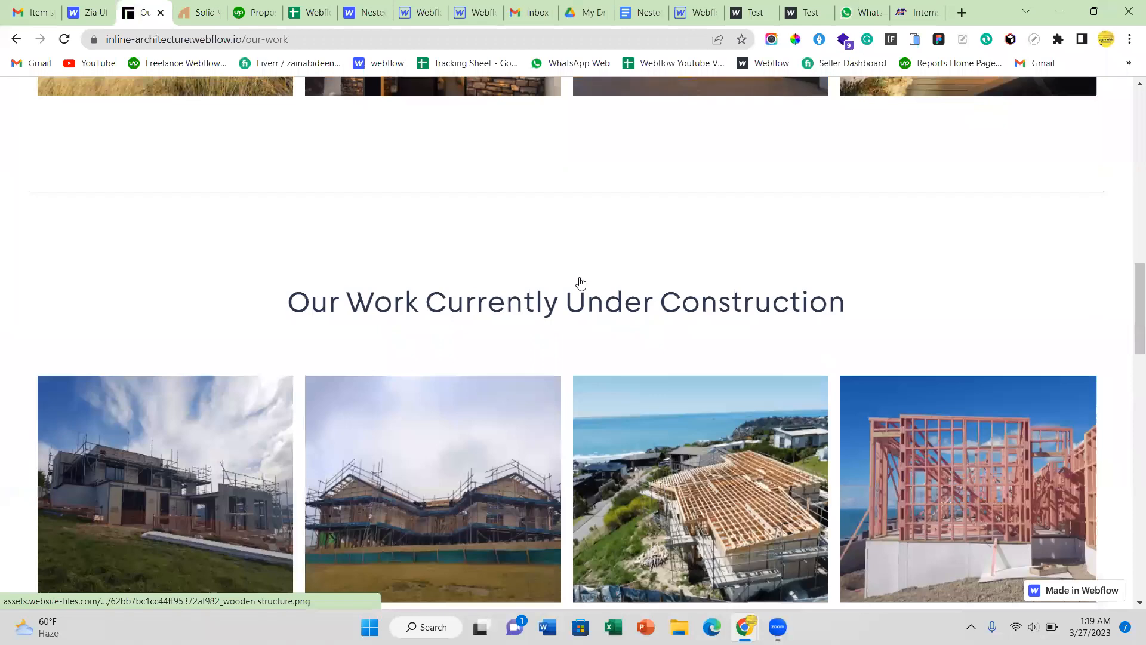
{"action": "scroll", "coordinate": [581, 282], "scroll_direction": "up", "scroll_amount": 8}
{"action": "scroll", "coordinate": [528, 173], "scroll_direction": "up", "scroll_amount": 2}
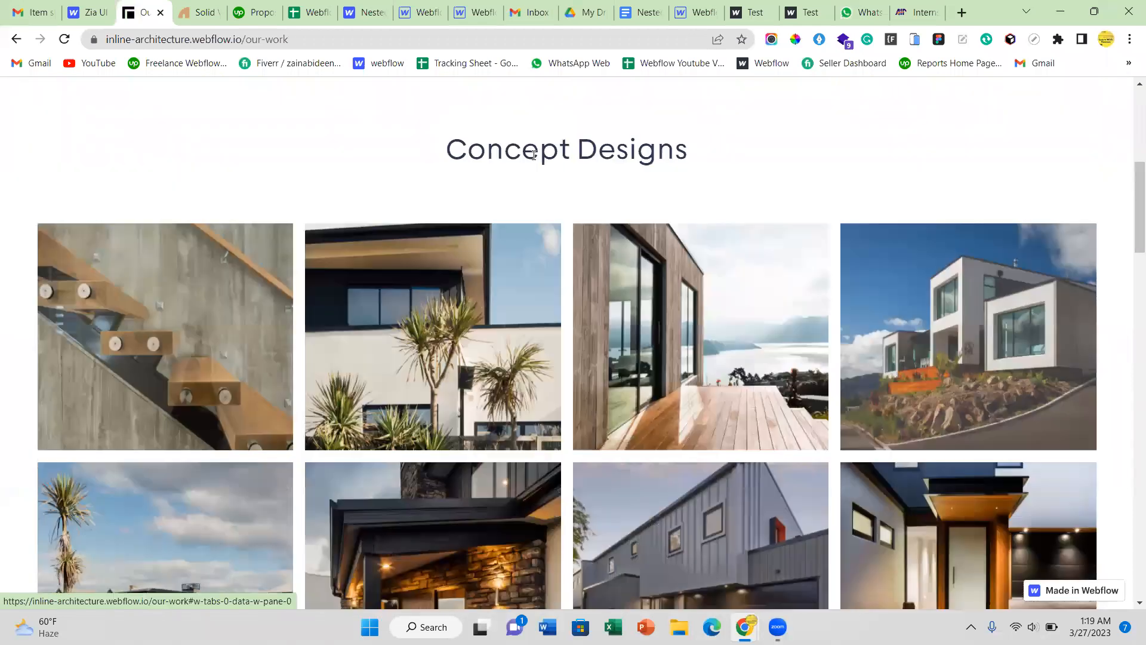
{"action": "scroll", "coordinate": [532, 172], "scroll_direction": "up", "scroll_amount": 1}
{"action": "scroll", "coordinate": [527, 184], "scroll_direction": "down", "scroll_amount": 1}
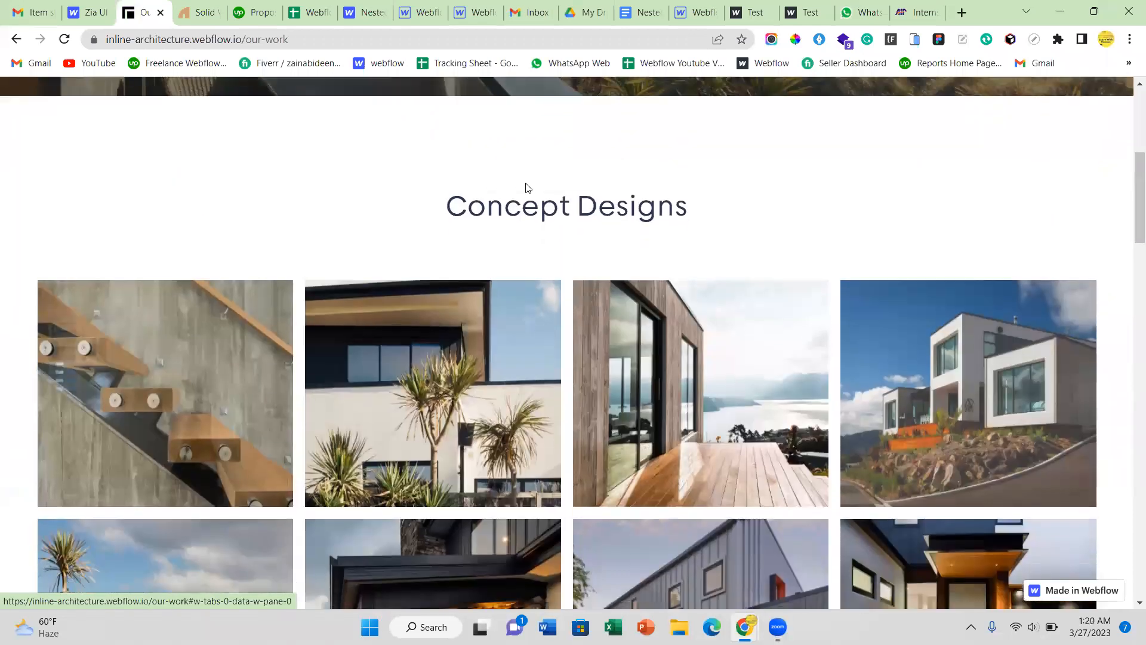
{"action": "scroll", "coordinate": [589, 183], "scroll_direction": "down", "scroll_amount": 7}
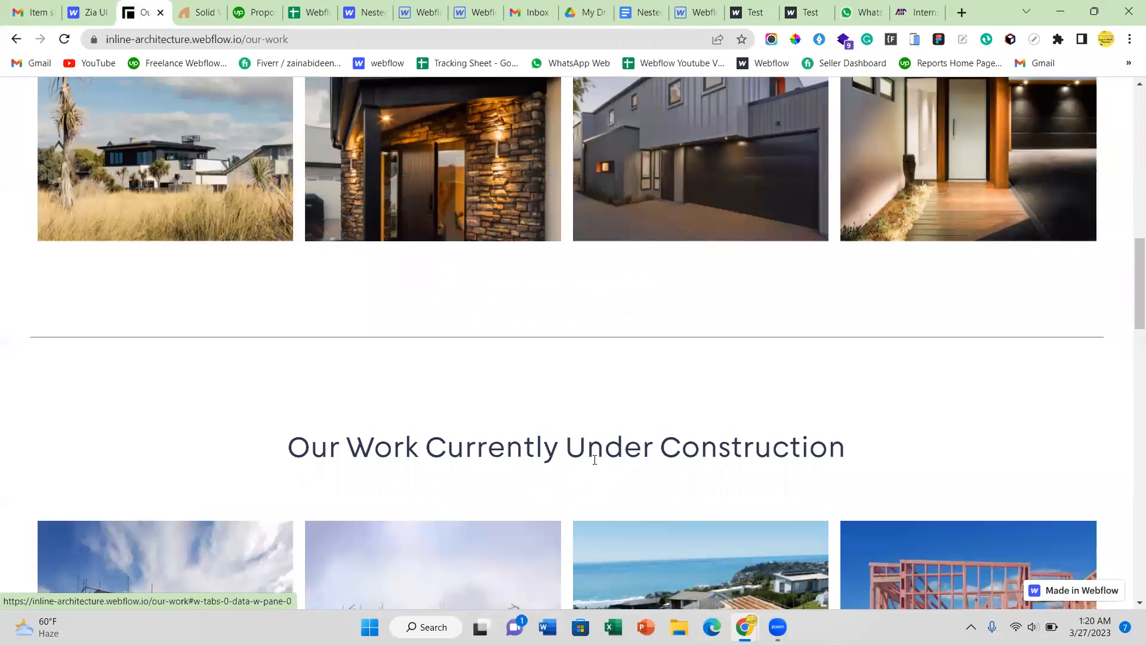
{"action": "scroll", "coordinate": [703, 455], "scroll_direction": "up", "scroll_amount": 5}
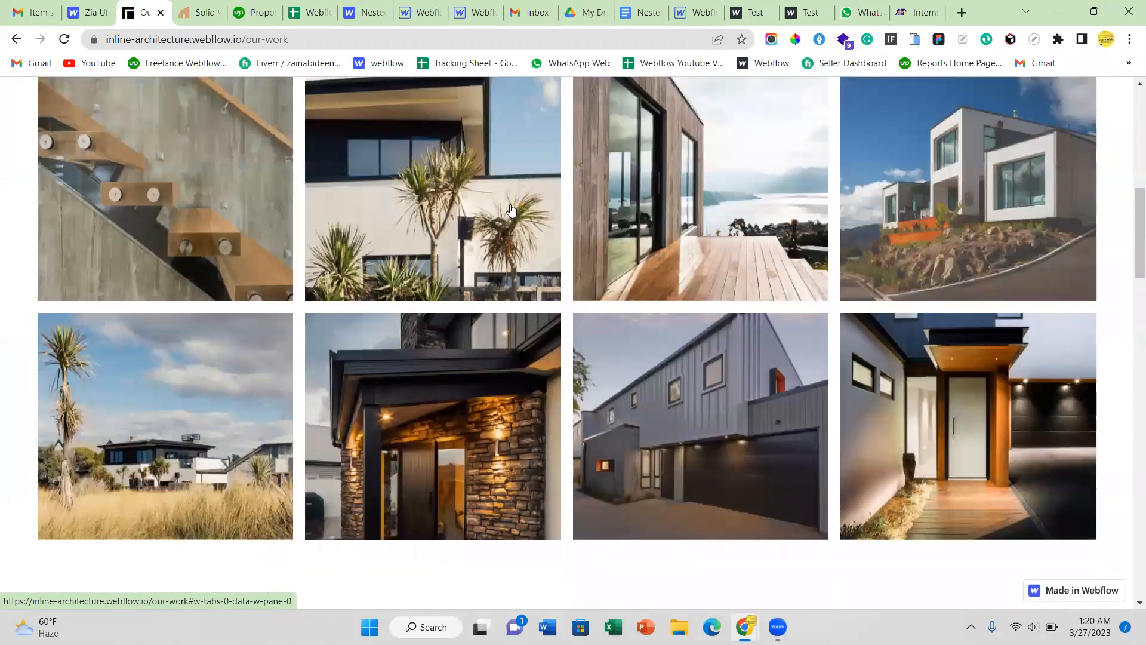
{"action": "scroll", "coordinate": [710, 232], "scroll_direction": "up", "scroll_amount": 7}
{"action": "scroll", "coordinate": [710, 233], "scroll_direction": "down", "scroll_amount": 11}
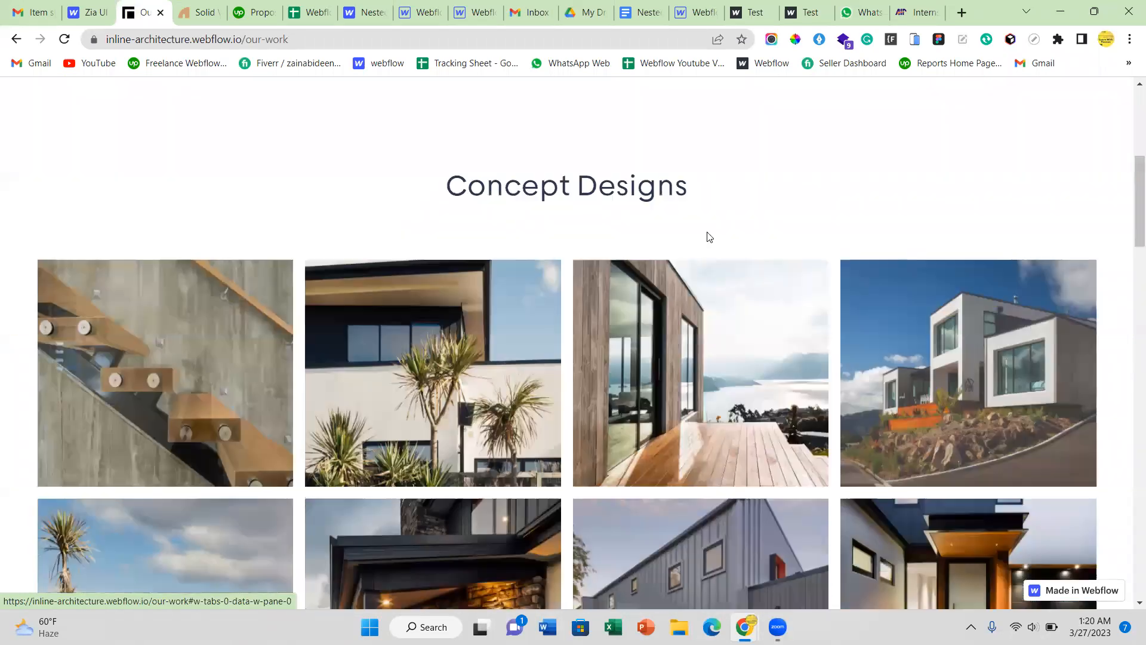
{"action": "scroll", "coordinate": [572, 250], "scroll_direction": "down", "scroll_amount": 10}
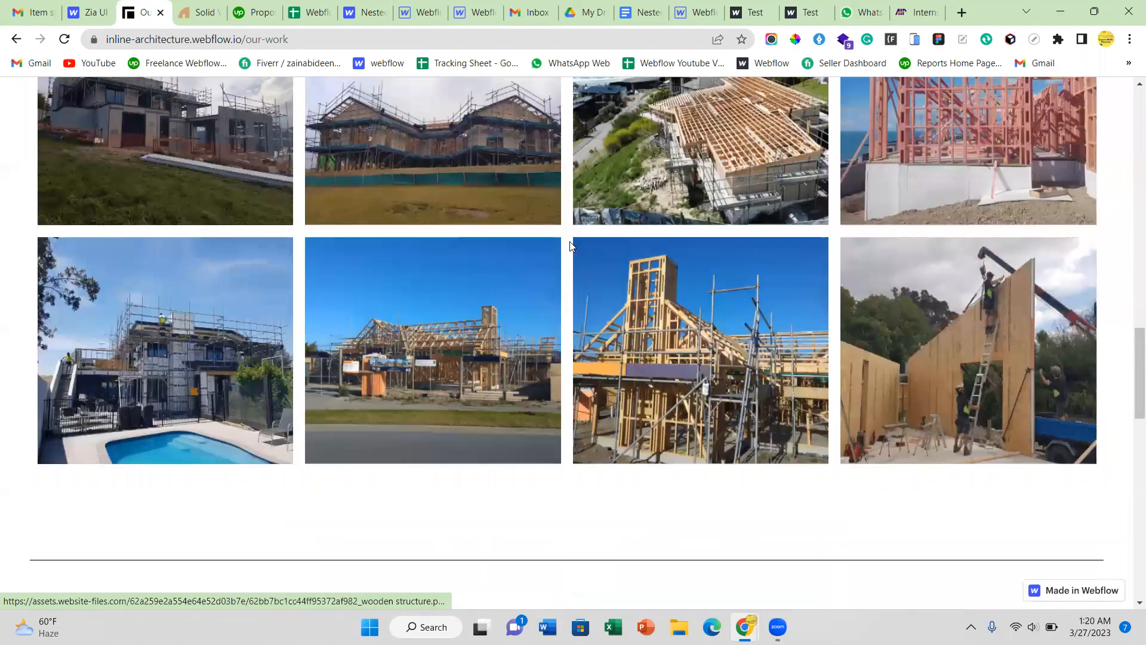
Step: Examine the Completed Builds galleries for the Commercial and Hard Landscaping categories
{"action": "scroll", "coordinate": [578, 169], "scroll_direction": "down", "scroll_amount": 10}
{"action": "left_click", "coordinate": [578, 169]}
{"action": "left_click", "coordinate": [904, 169]}
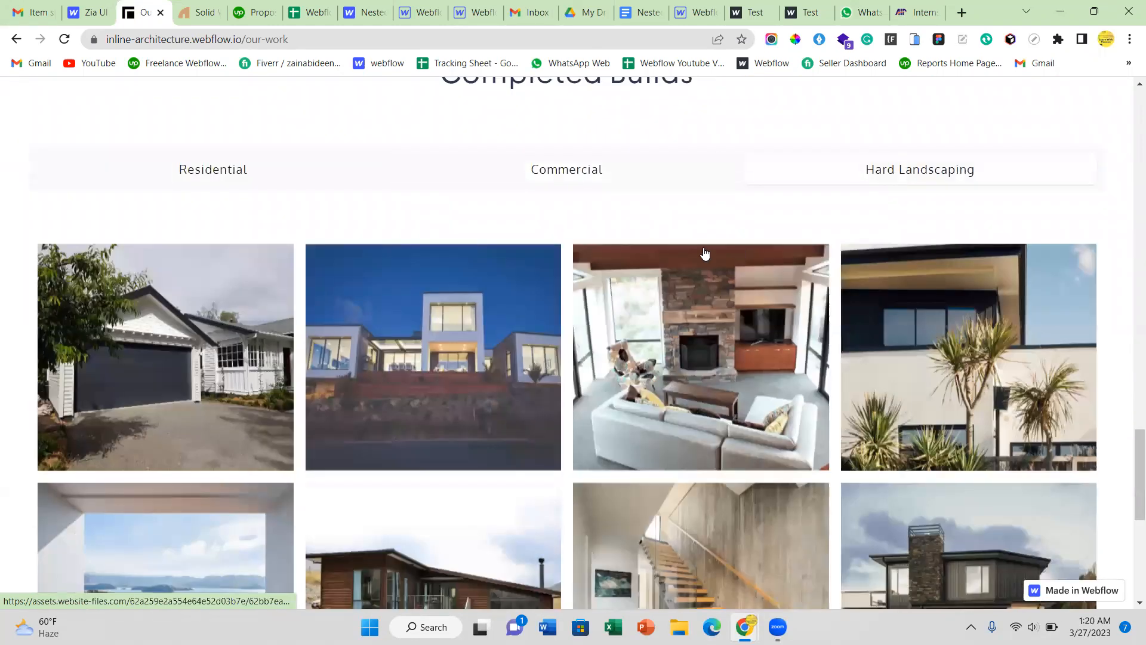
{"action": "scroll", "coordinate": [567, 254], "scroll_direction": "down", "scroll_amount": 4}
{"action": "scroll", "coordinate": [344, 185], "scroll_direction": "up", "scroll_amount": 4}
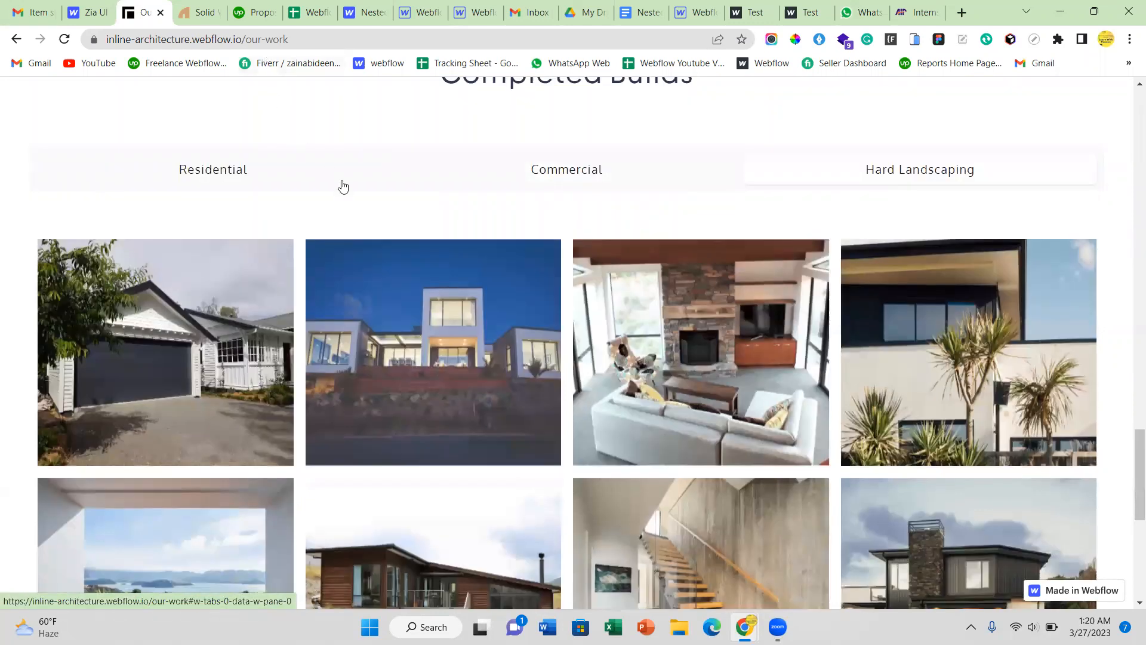
Step: Switch back to the Webflow Designer and select the Collection Item around the first heading in the blue blog list
{"action": "left_click", "coordinate": [696, 6]}
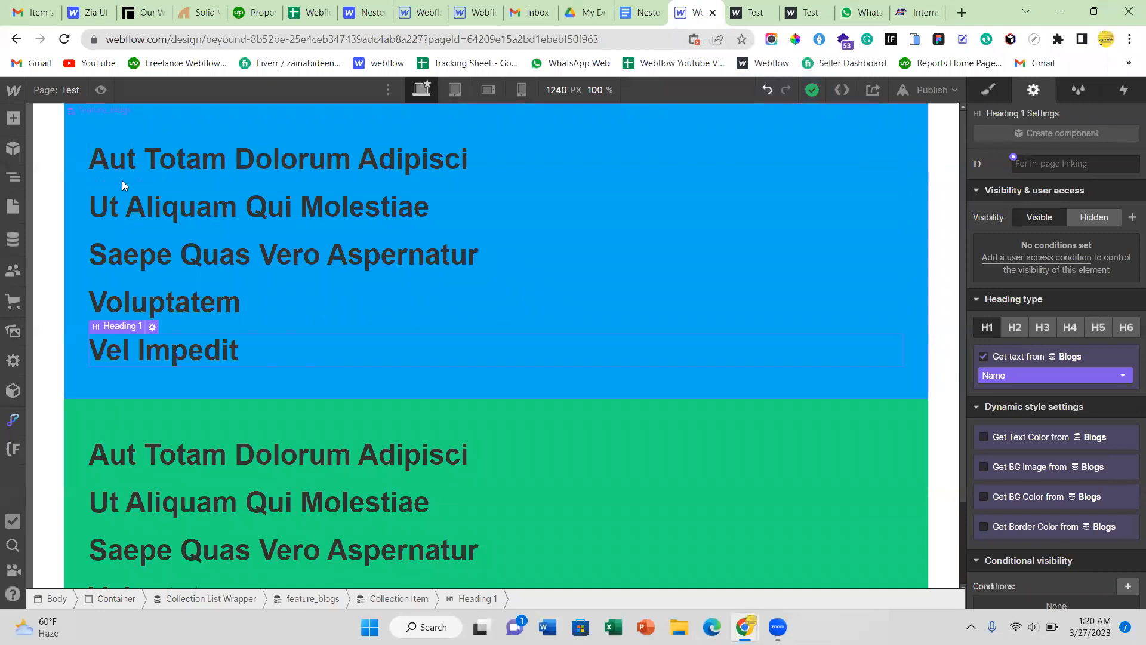
{"action": "left_click", "coordinate": [133, 152]}
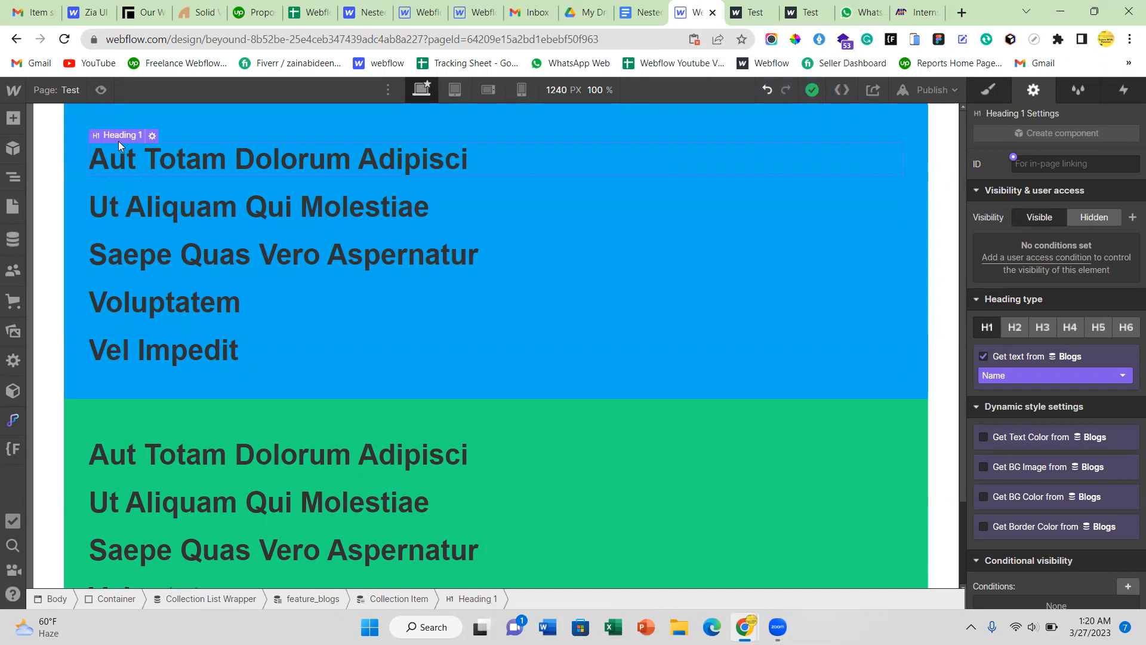
{"action": "left_click", "coordinate": [123, 123]}
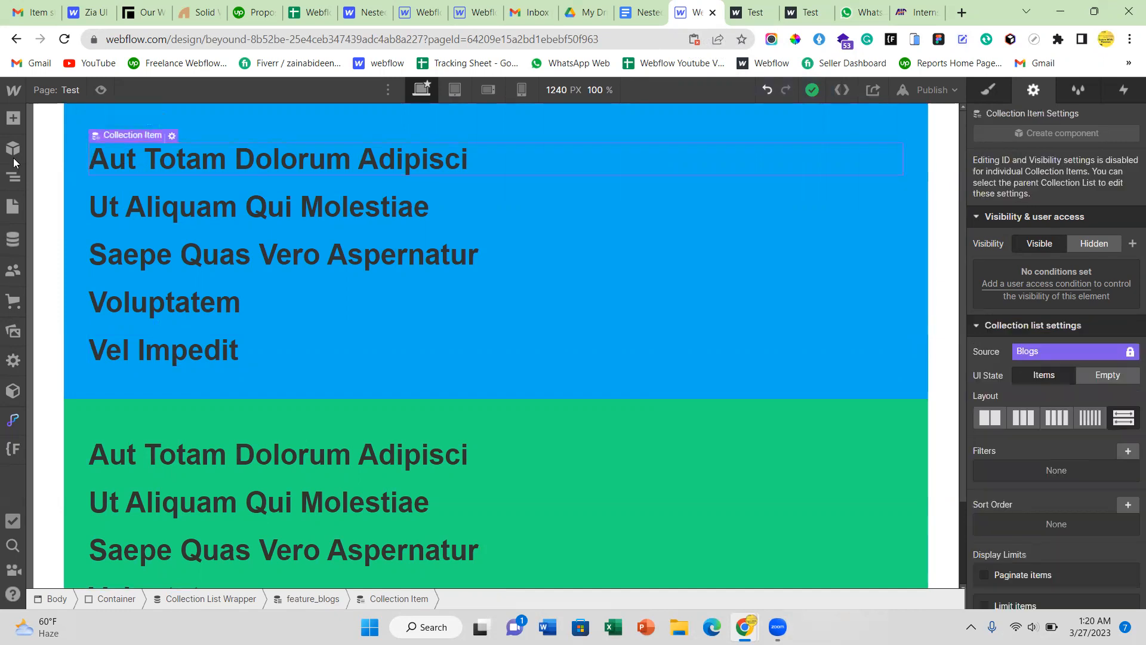
{"action": "left_click", "coordinate": [8, 121]}
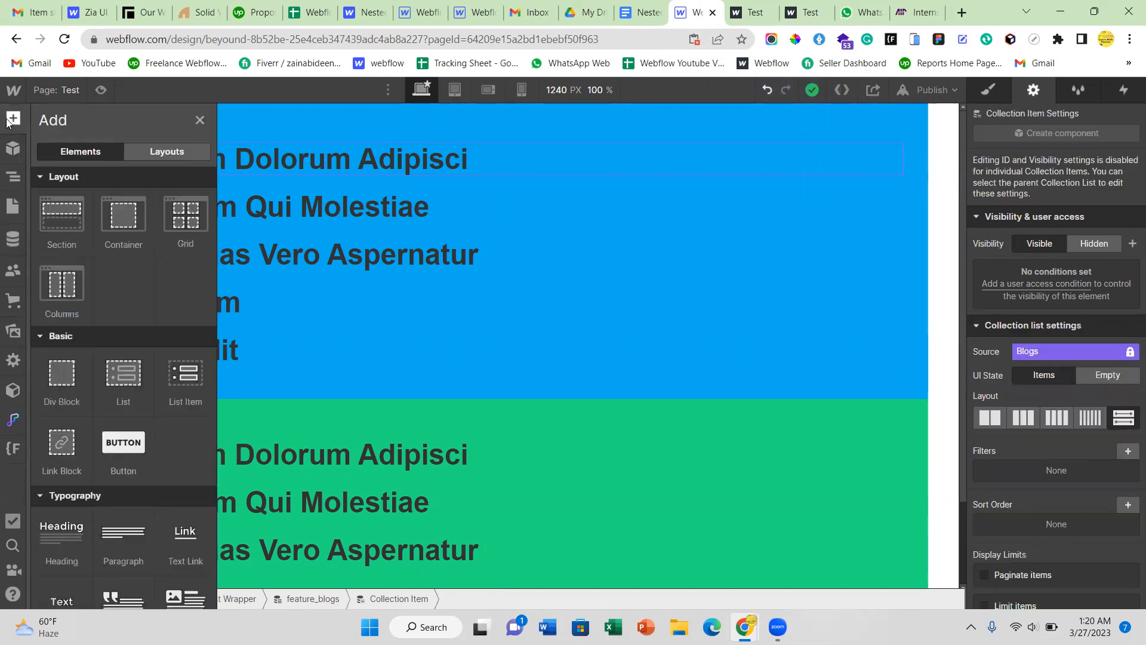
Step: Open the Blogs collection settings in the CMS and examine the category multi-reference field's configuration
{"action": "left_click", "coordinate": [12, 237]}
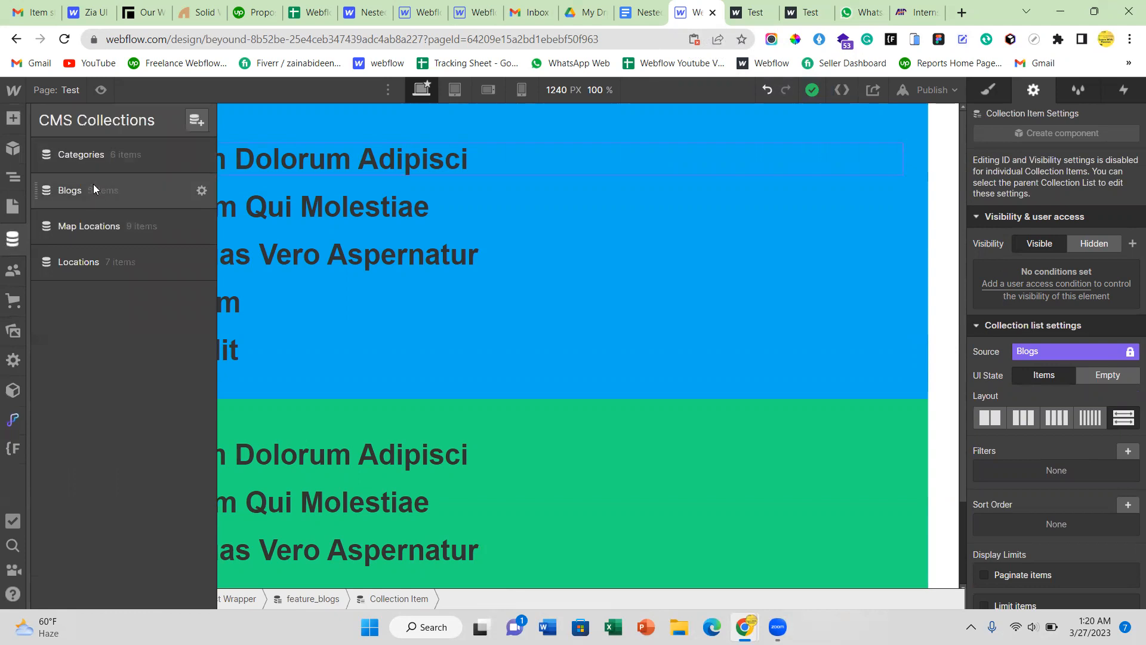
{"action": "left_click", "coordinate": [94, 190]}
{"action": "left_click", "coordinate": [99, 156]}
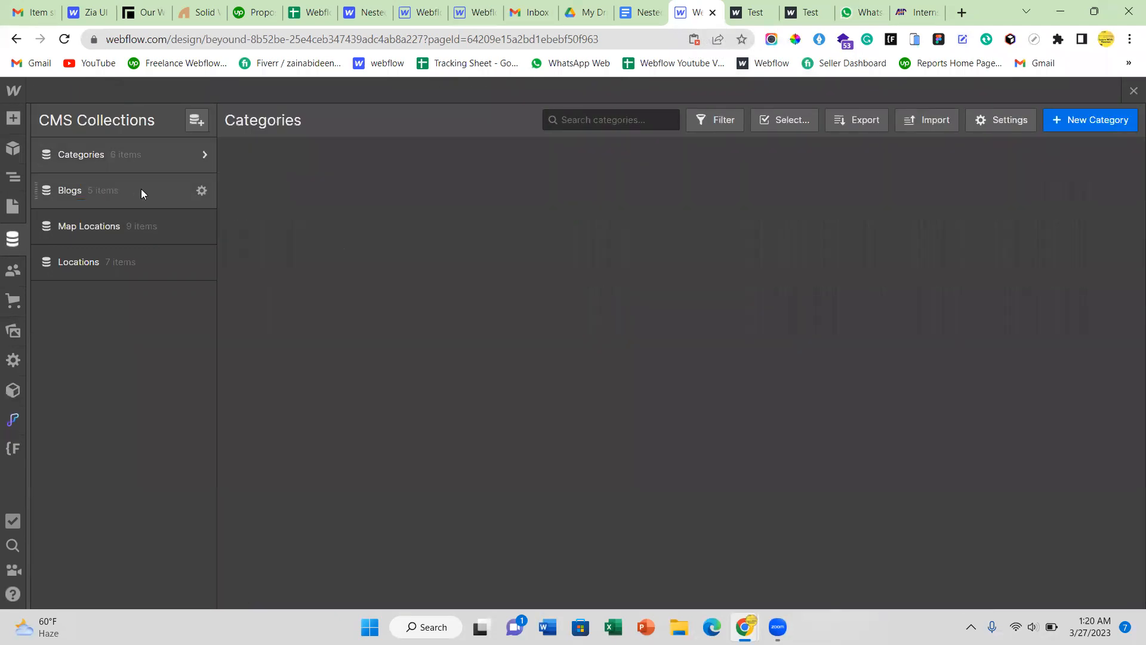
{"action": "left_click", "coordinate": [201, 191]}
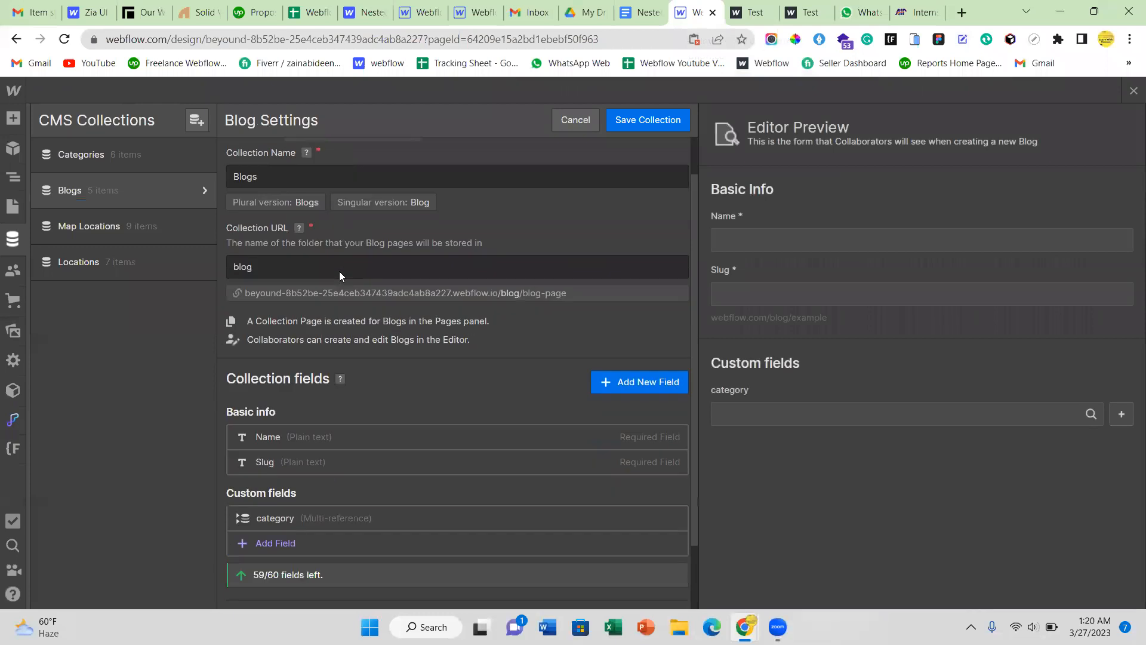
{"action": "scroll", "coordinate": [339, 272], "scroll_direction": "down", "scroll_amount": 2}
{"action": "left_click", "coordinate": [327, 435]}
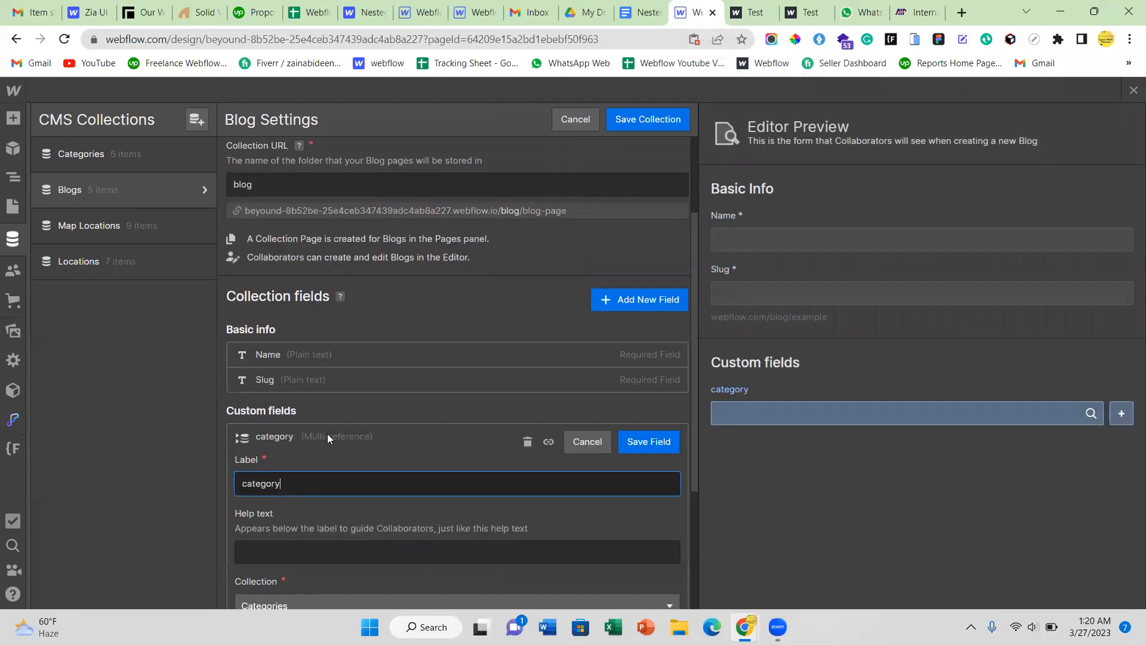
{"action": "scroll", "coordinate": [303, 451], "scroll_direction": "down", "scroll_amount": 3}
{"action": "scroll", "coordinate": [514, 324], "scroll_direction": "up", "scroll_amount": 3}
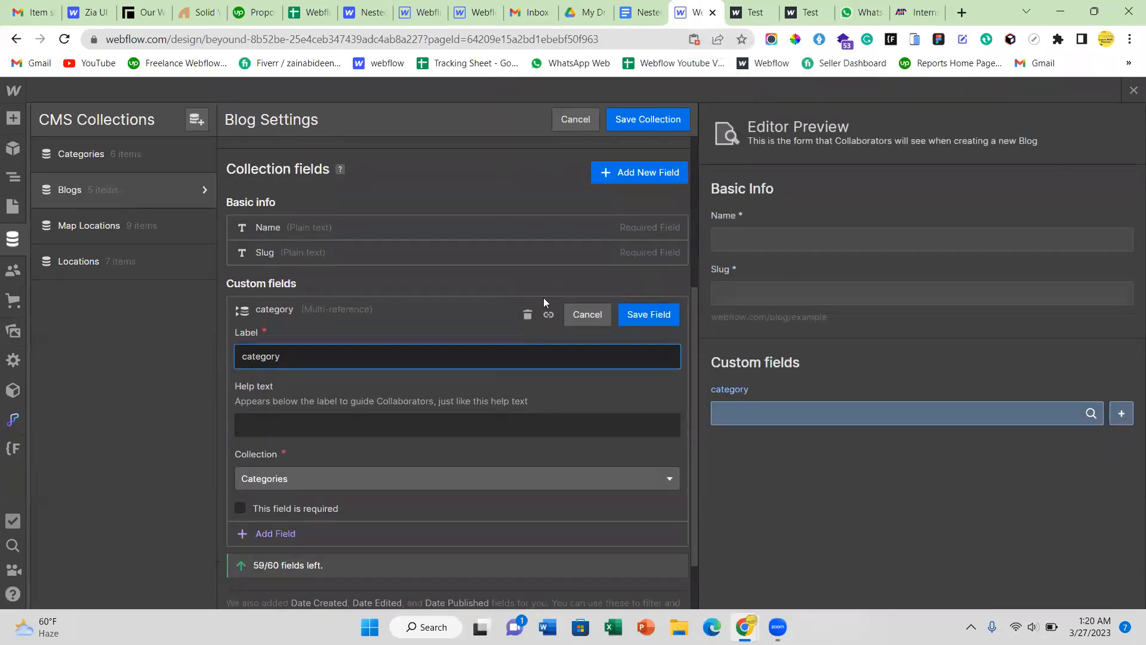
Step: Review the field types available for a new Blogs collection field, including Multi-reference, without adding one
{"action": "left_click", "coordinate": [623, 248]}
{"action": "scroll", "coordinate": [597, 299], "scroll_direction": "down", "scroll_amount": 4}
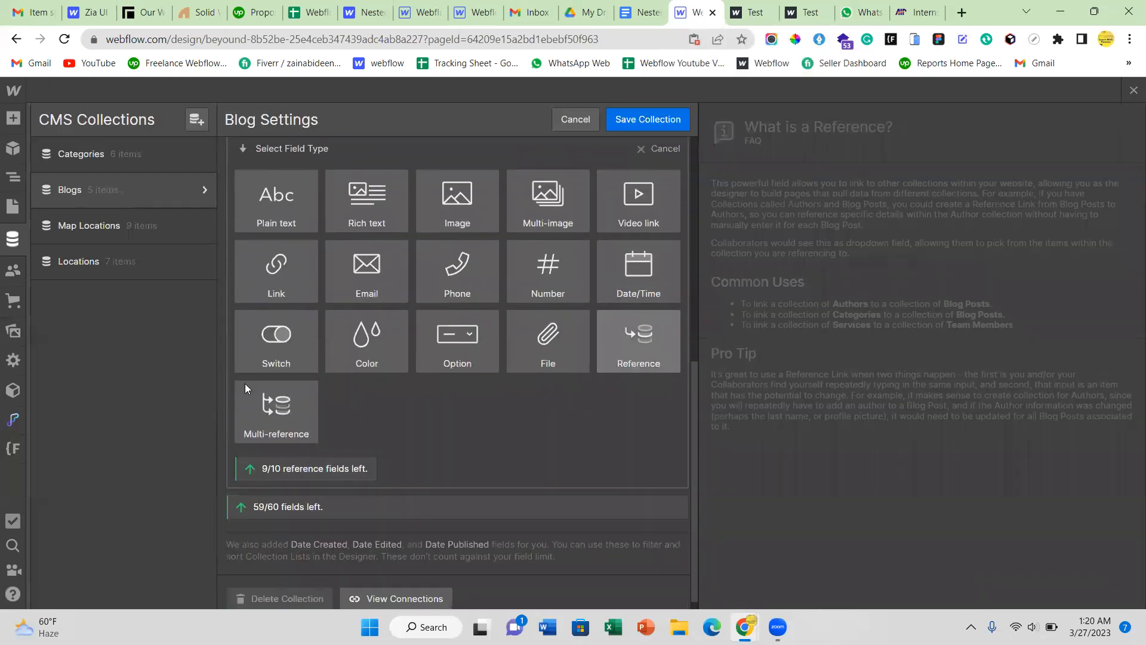
{"action": "scroll", "coordinate": [597, 239], "scroll_direction": "up", "scroll_amount": 3}
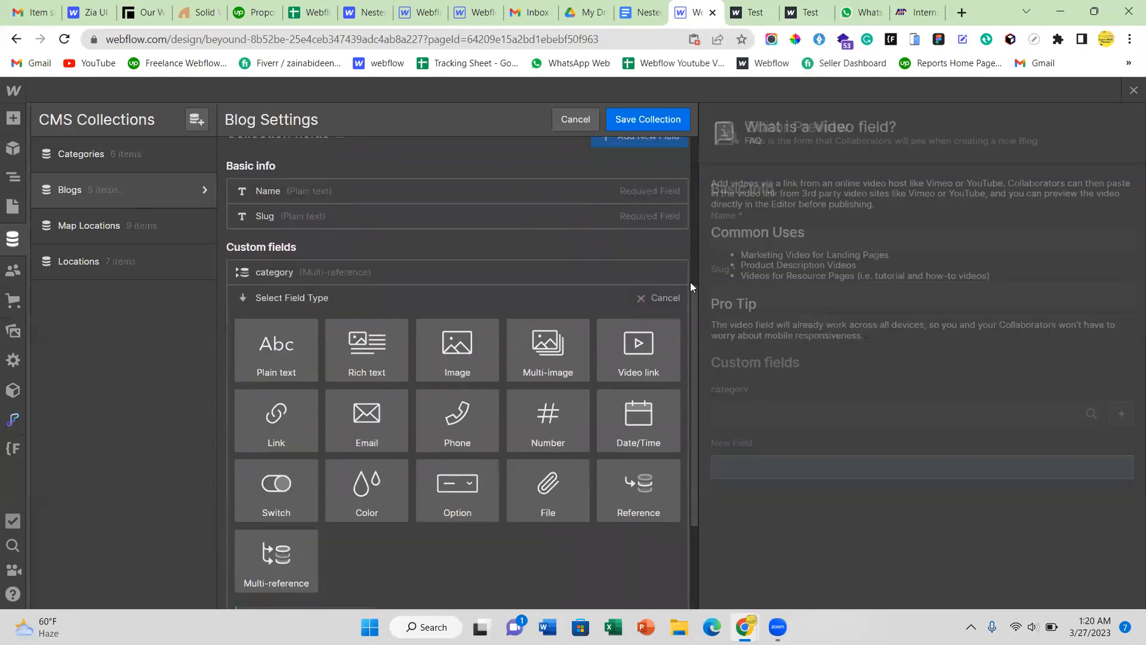
{"action": "left_click", "coordinate": [642, 298]}
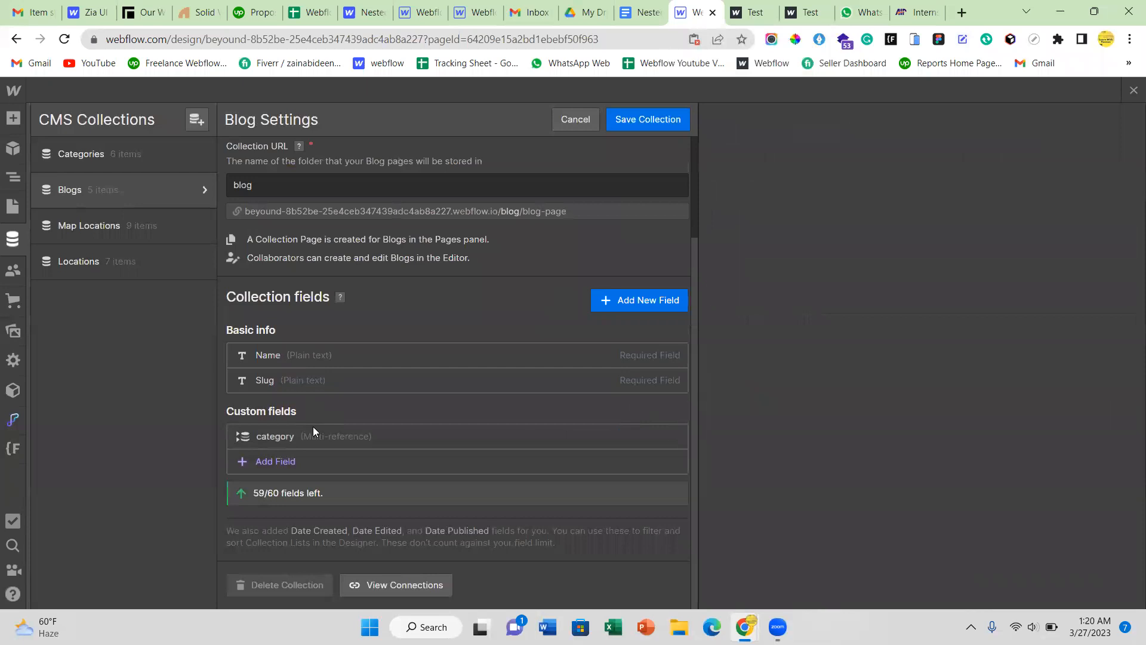
Step: Open each item in the Blogs collection, from Aut Totam Dolorum Adipisci to Vel Impedit, and check its assigned categories
{"action": "left_click", "coordinate": [140, 197]}
{"action": "left_click", "coordinate": [139, 197]}
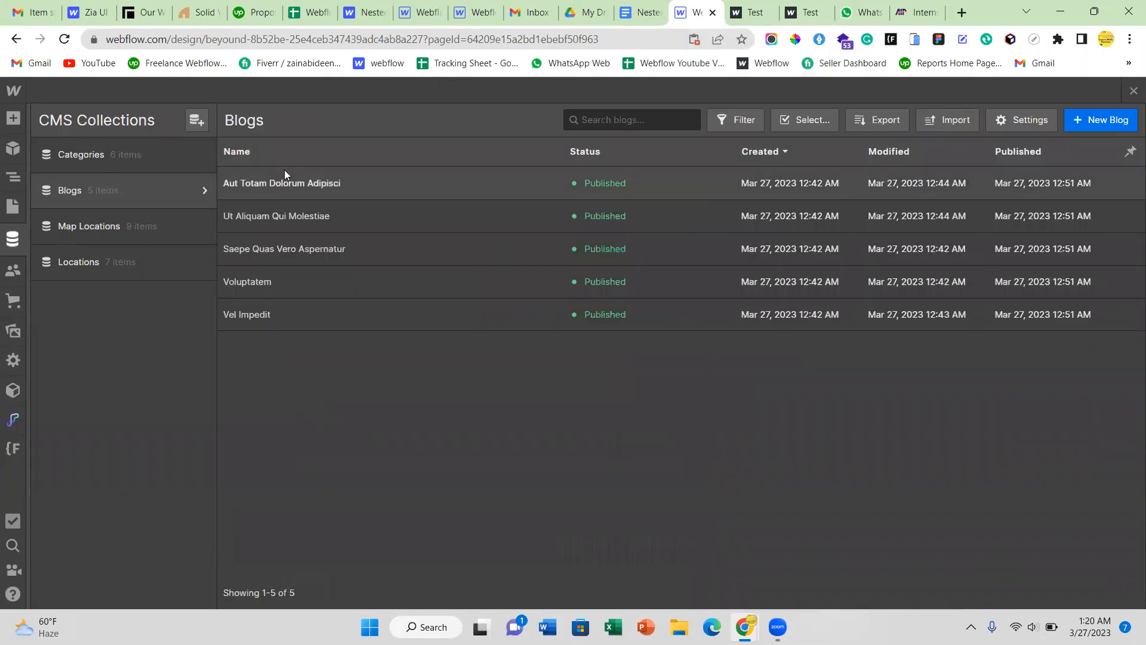
{"action": "left_click", "coordinate": [290, 182]}
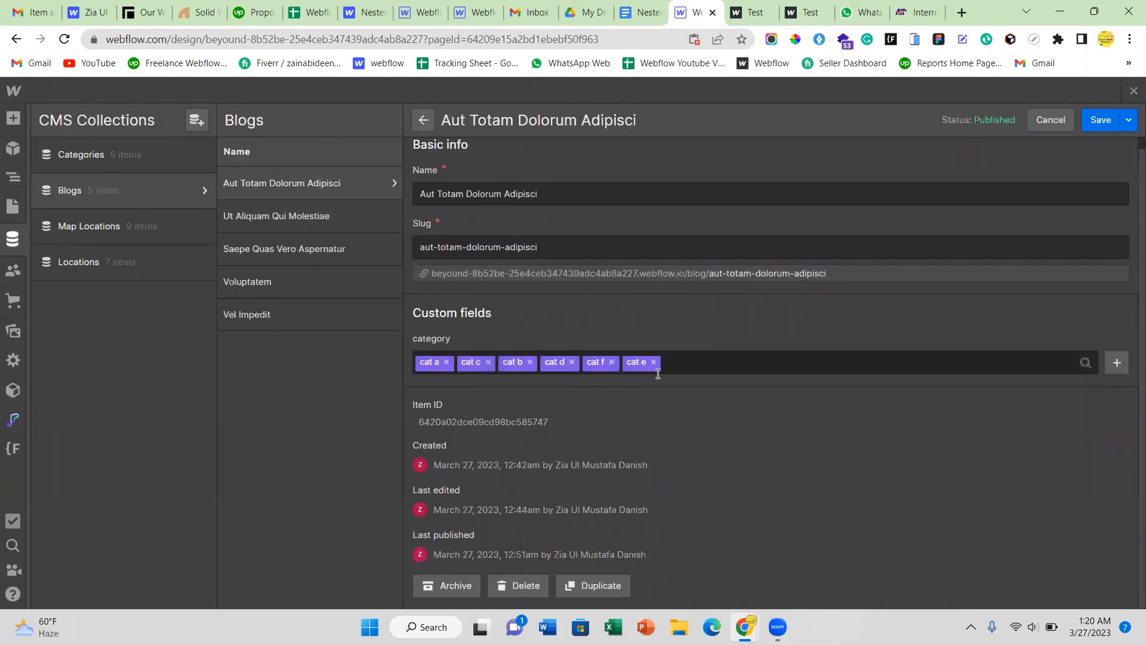
{"action": "left_click", "coordinate": [272, 216]}
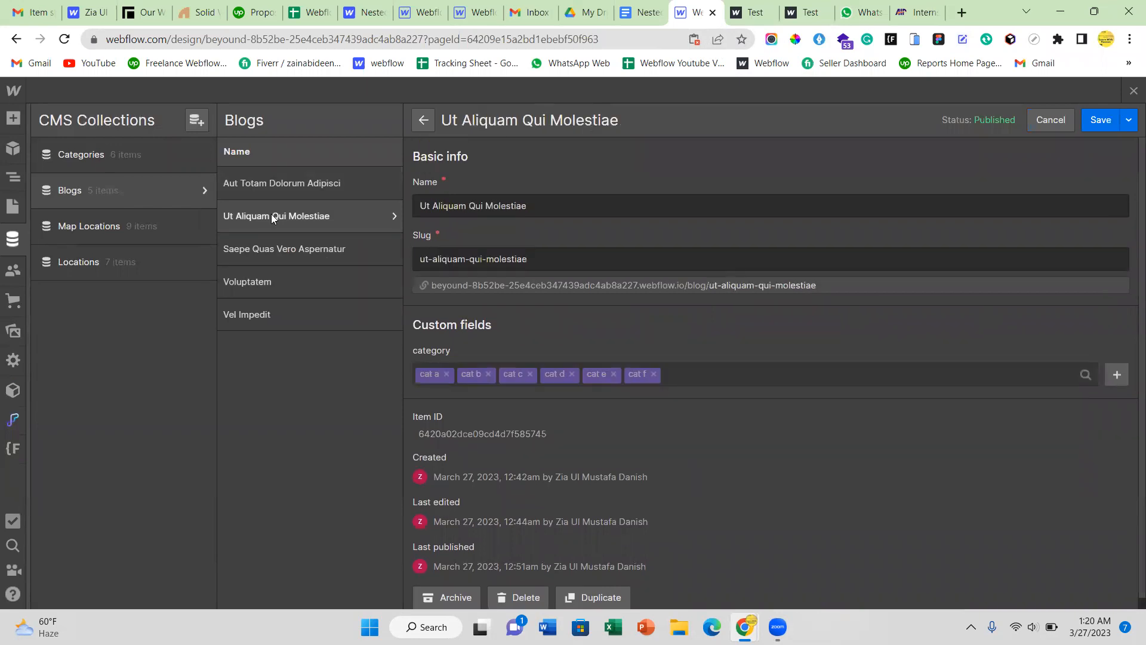
{"action": "left_click", "coordinate": [282, 249]}
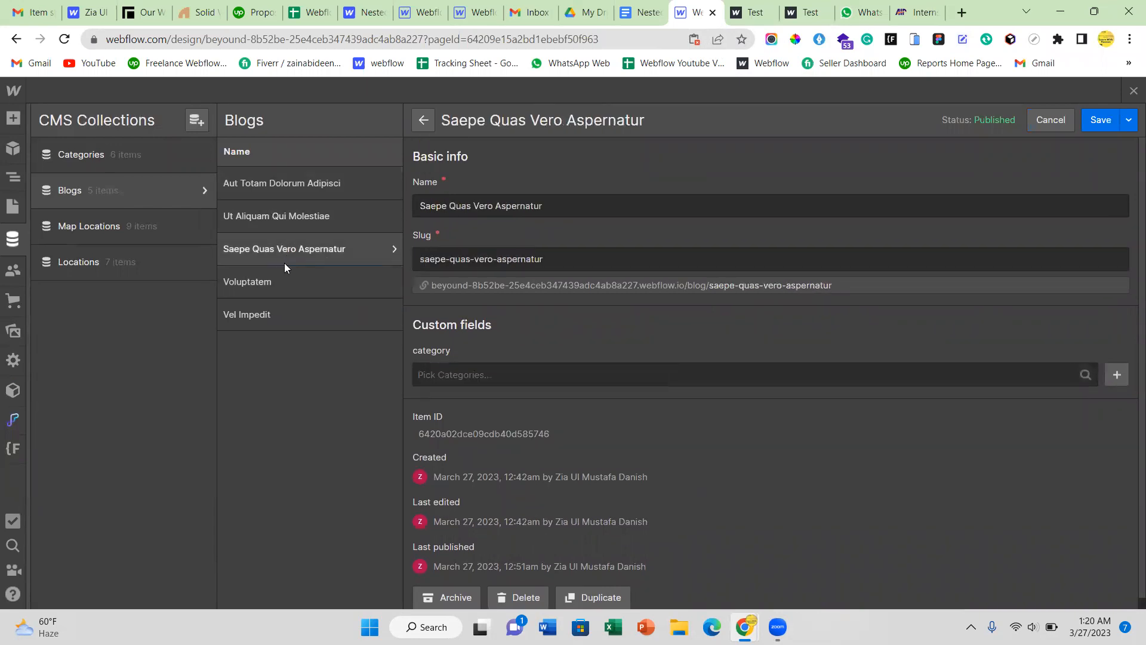
{"action": "left_click", "coordinate": [288, 278]}
{"action": "left_click", "coordinate": [306, 305]}
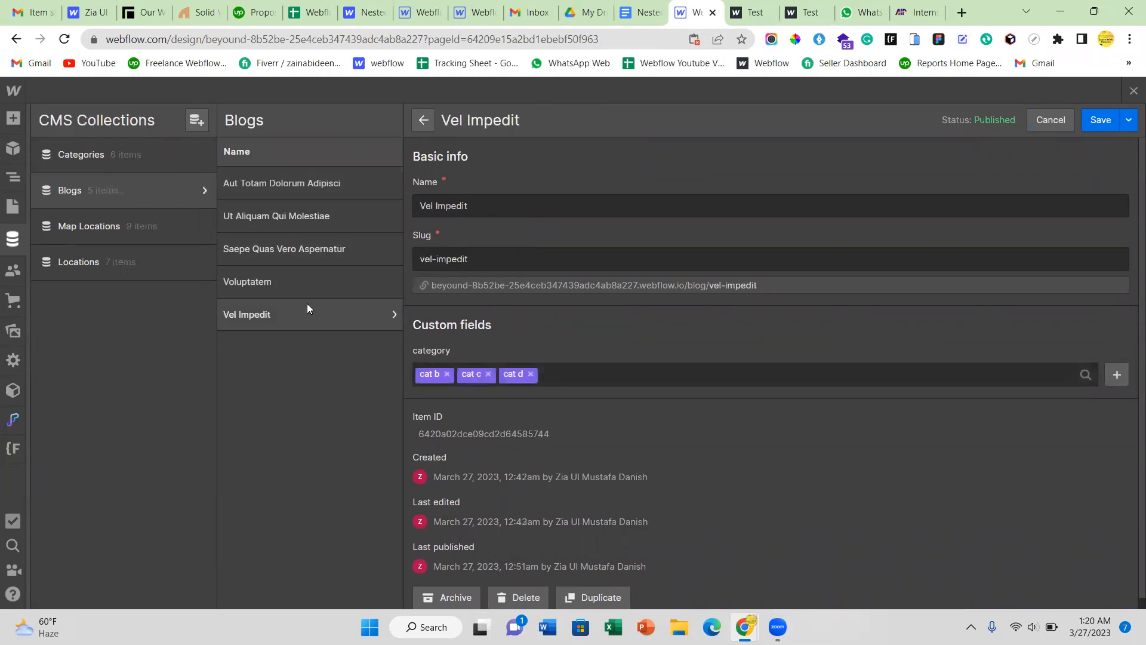
Step: Add a nested Collection List under the blog heading in the blue list and set its source to category
{"action": "left_click", "coordinate": [12, 238]}
{"action": "left_click", "coordinate": [13, 119]}
{"action": "scroll", "coordinate": [112, 363], "scroll_direction": "down", "scroll_amount": 5}
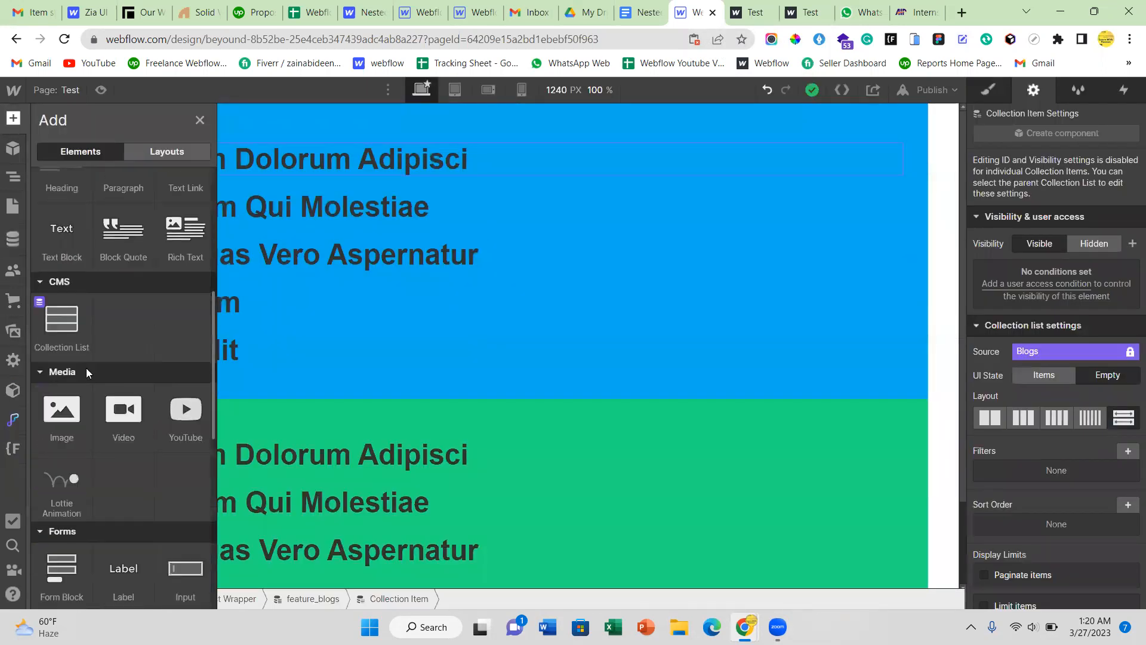
{"action": "left_click_drag", "start_coordinate": [60, 309], "coordinate": [254, 283]}
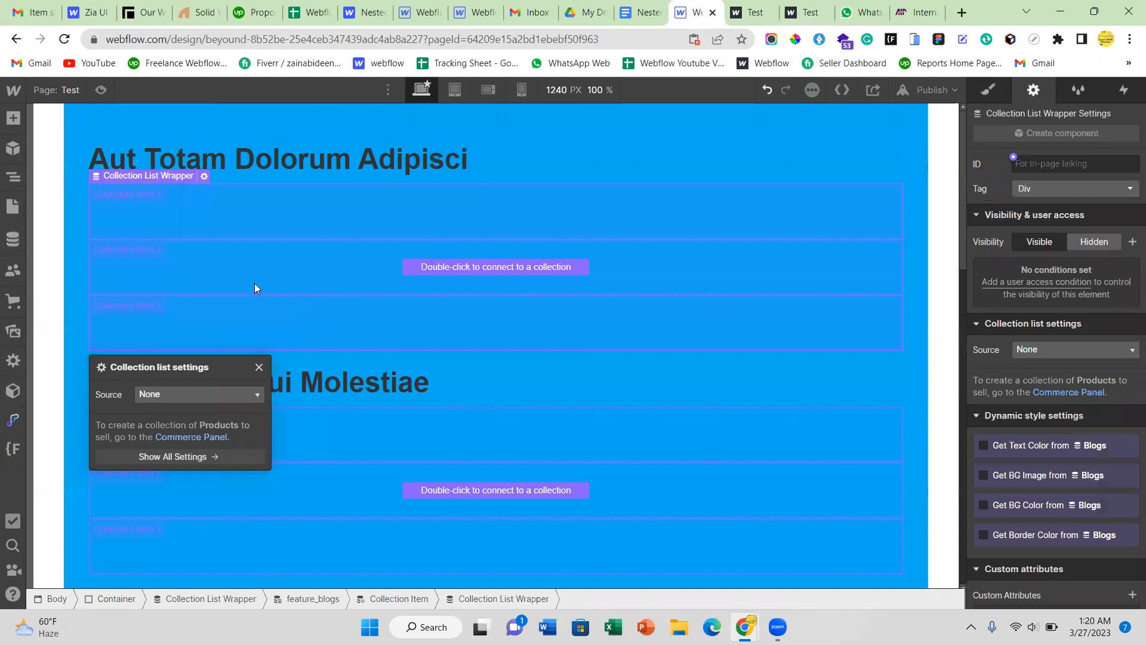
{"action": "left_click", "coordinate": [183, 394]}
{"action": "left_click", "coordinate": [210, 444]}
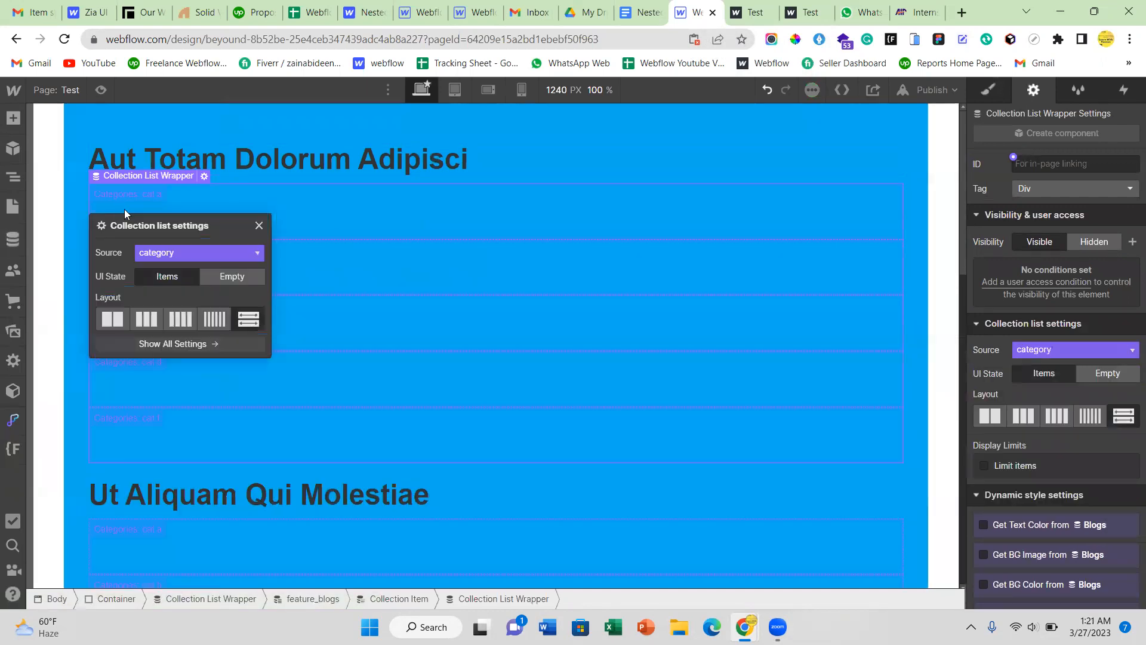
Step: Add a Text Block inside the nested category Collection Item under the first blog heading in the blue list
{"action": "left_click", "coordinate": [168, 195]}
{"action": "left_click", "coordinate": [13, 117]}
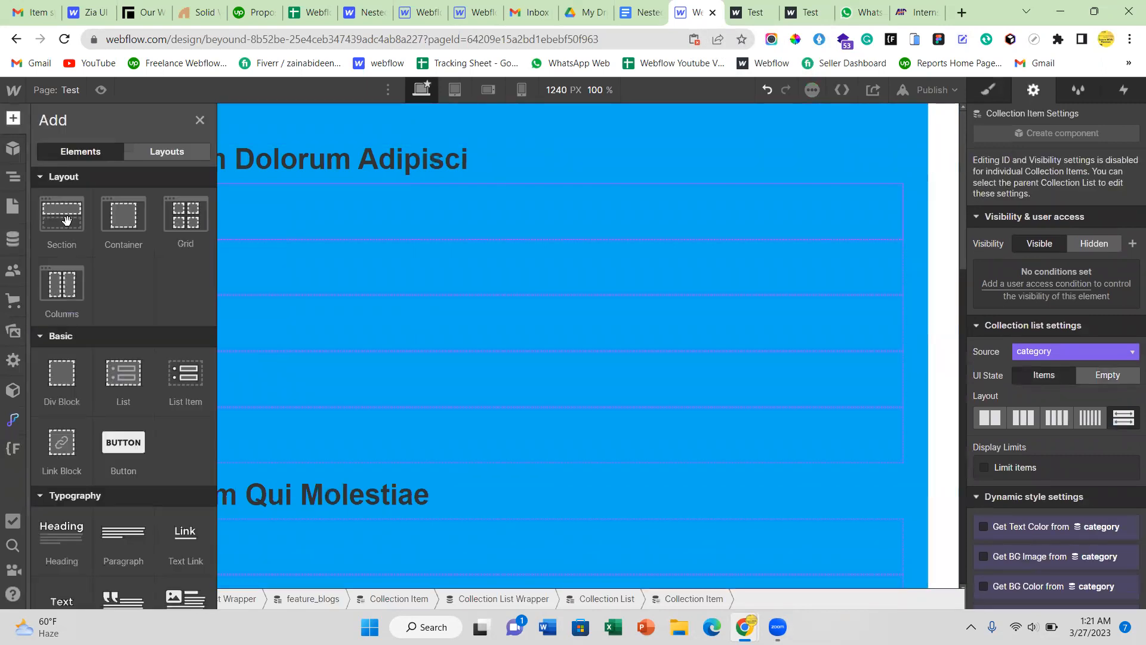
{"action": "scroll", "coordinate": [101, 332], "scroll_direction": "down", "scroll_amount": 3}
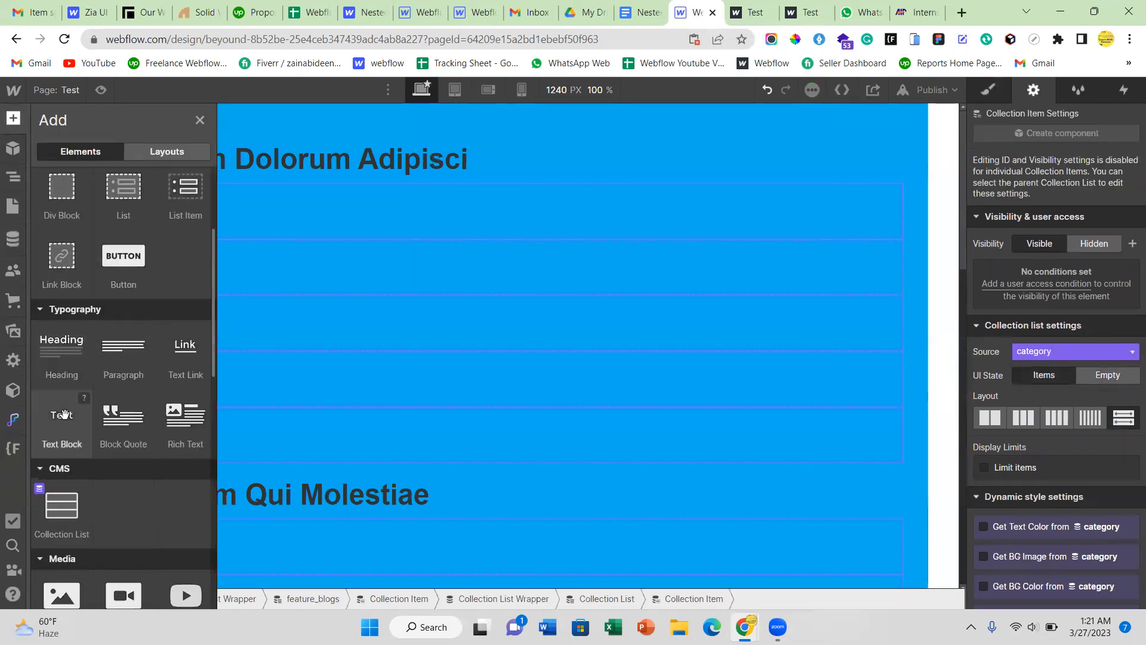
{"action": "left_click_drag", "start_coordinate": [59, 414], "coordinate": [314, 238]}
{"action": "left_click", "coordinate": [295, 213]}
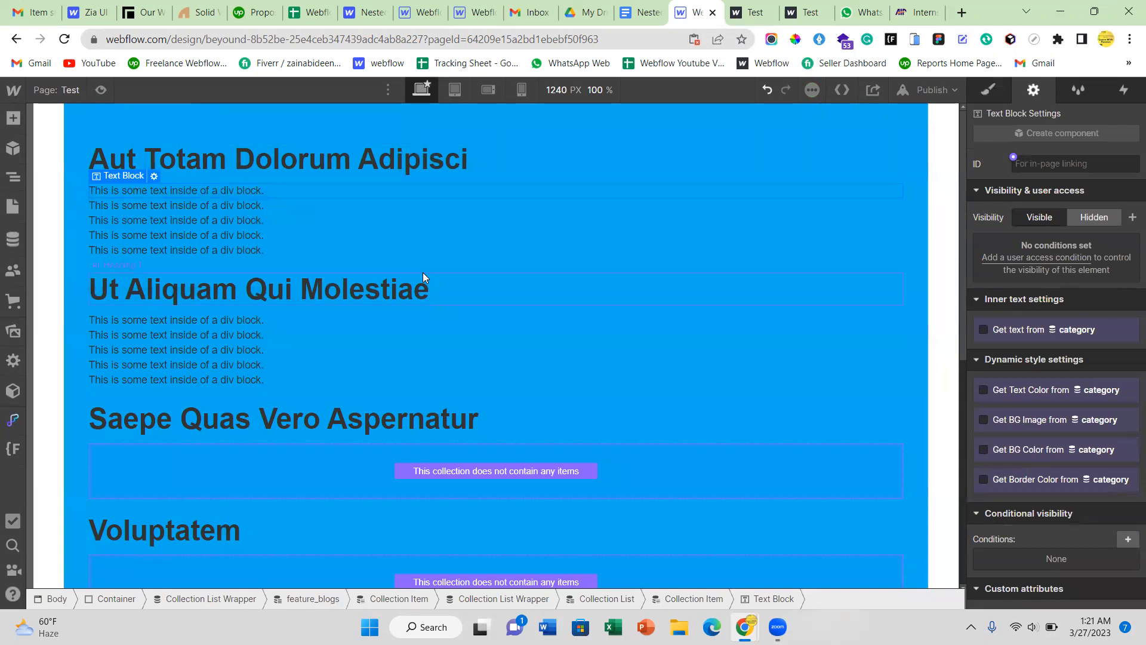
Step: Bind the nested text block's text to the Name field of category
{"action": "left_click", "coordinate": [154, 177]}
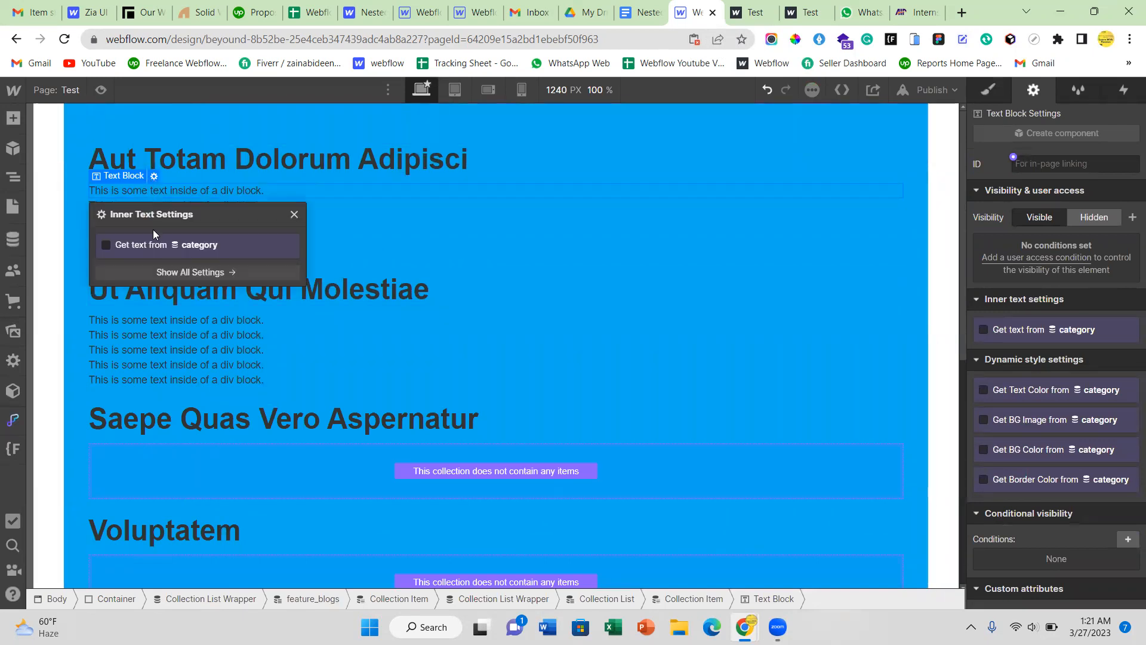
{"action": "left_click", "coordinate": [143, 245]}
{"action": "left_click", "coordinate": [143, 261]}
{"action": "left_click", "coordinate": [144, 293]}
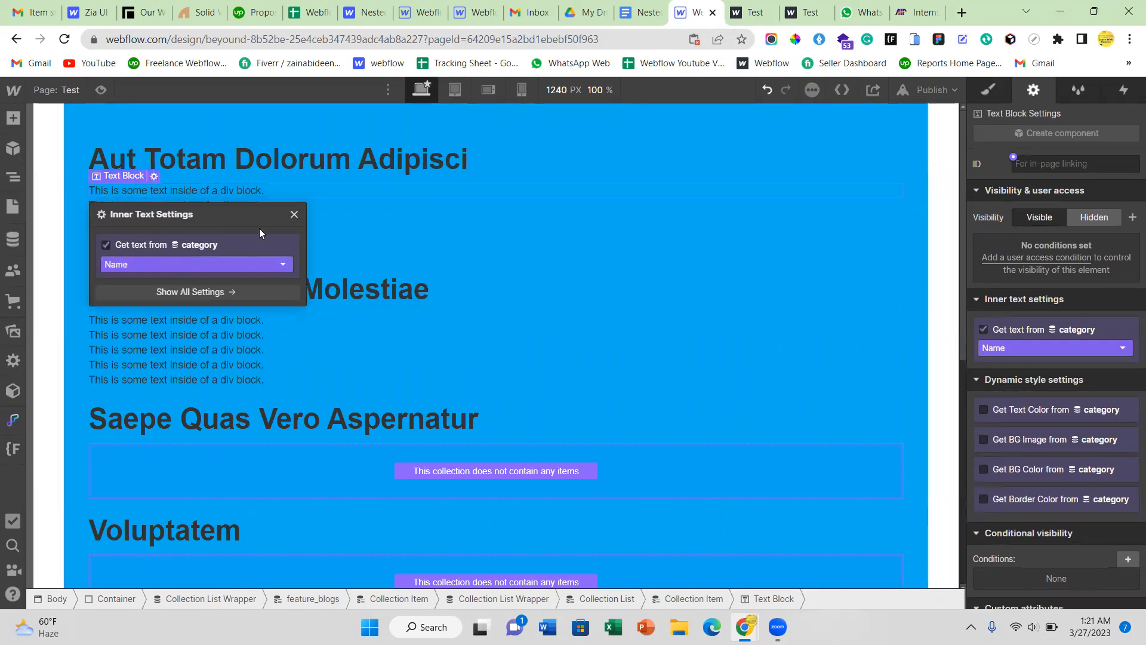
{"action": "left_click", "coordinate": [294, 214]}
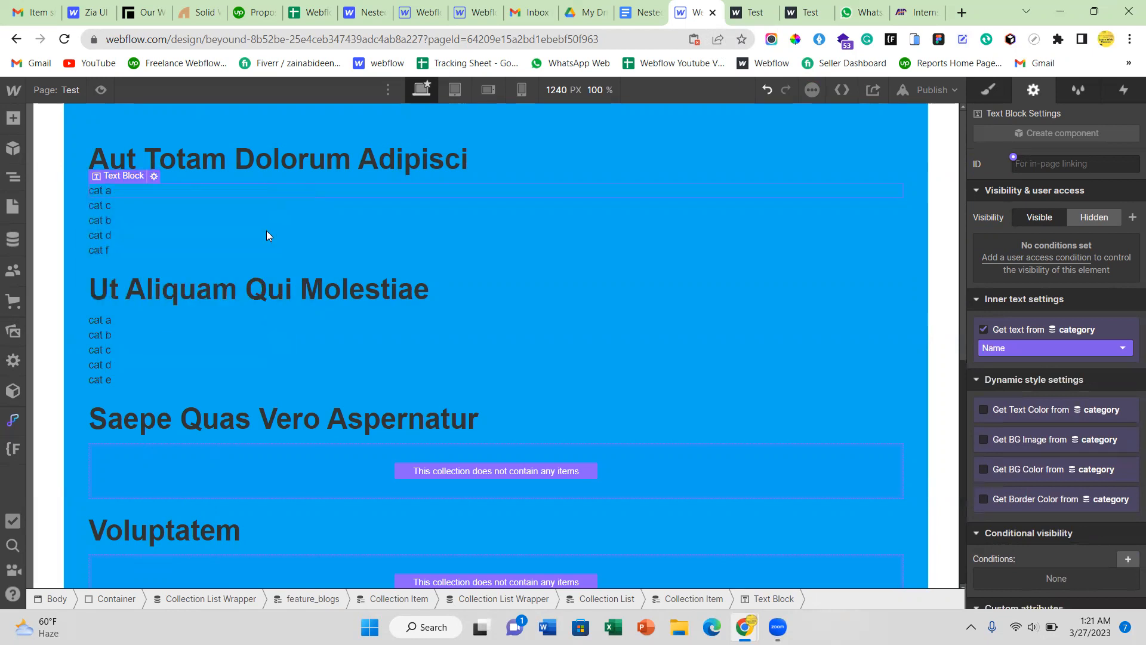
Step: Check the category names shown under each blog heading in the blue list, from Aut Totam Dolorum Adipisci to Vel Impedit
{"action": "left_click", "coordinate": [178, 165]}
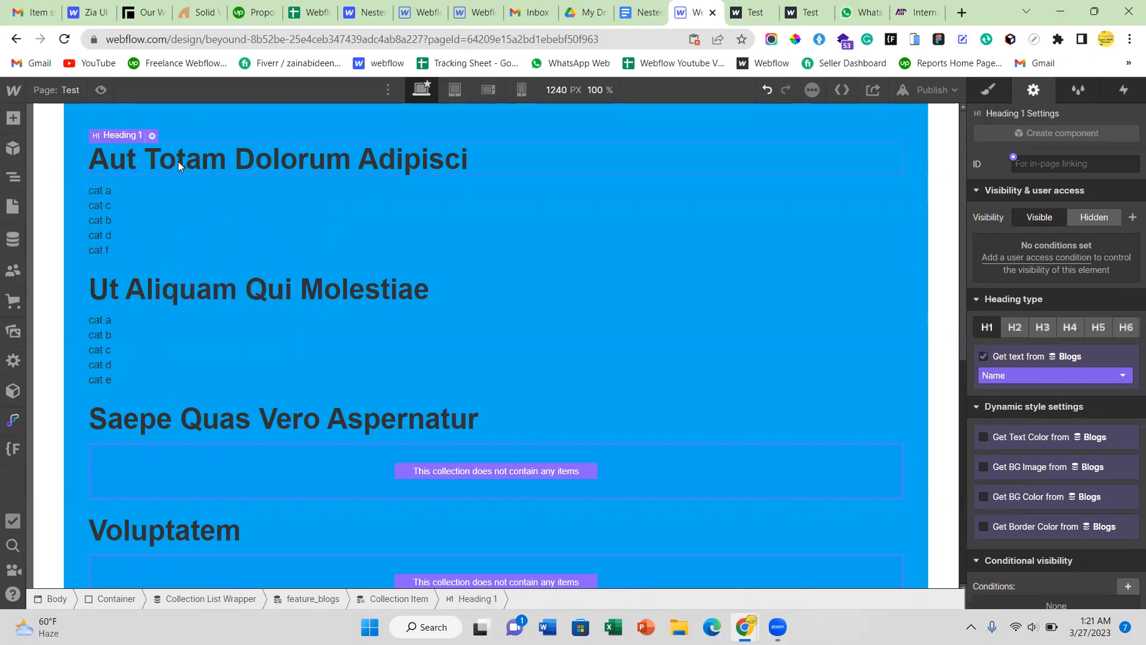
{"action": "left_click", "coordinate": [138, 191]}
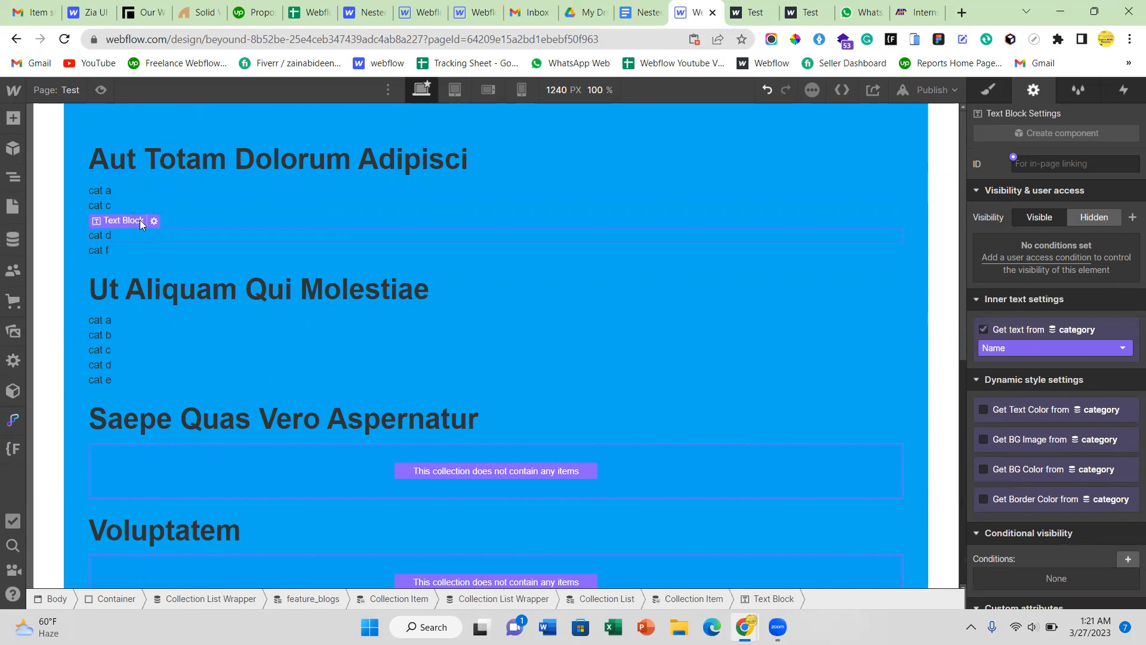
{"action": "left_click", "coordinate": [135, 247]}
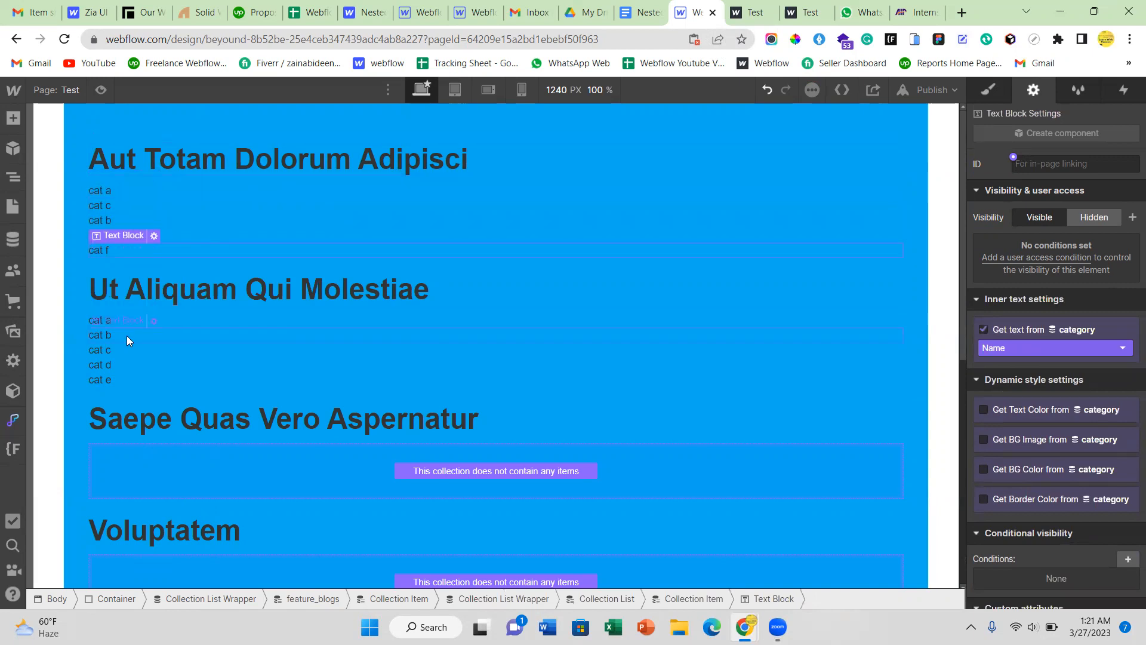
{"action": "scroll", "coordinate": [173, 346], "scroll_direction": "down", "scroll_amount": 4}
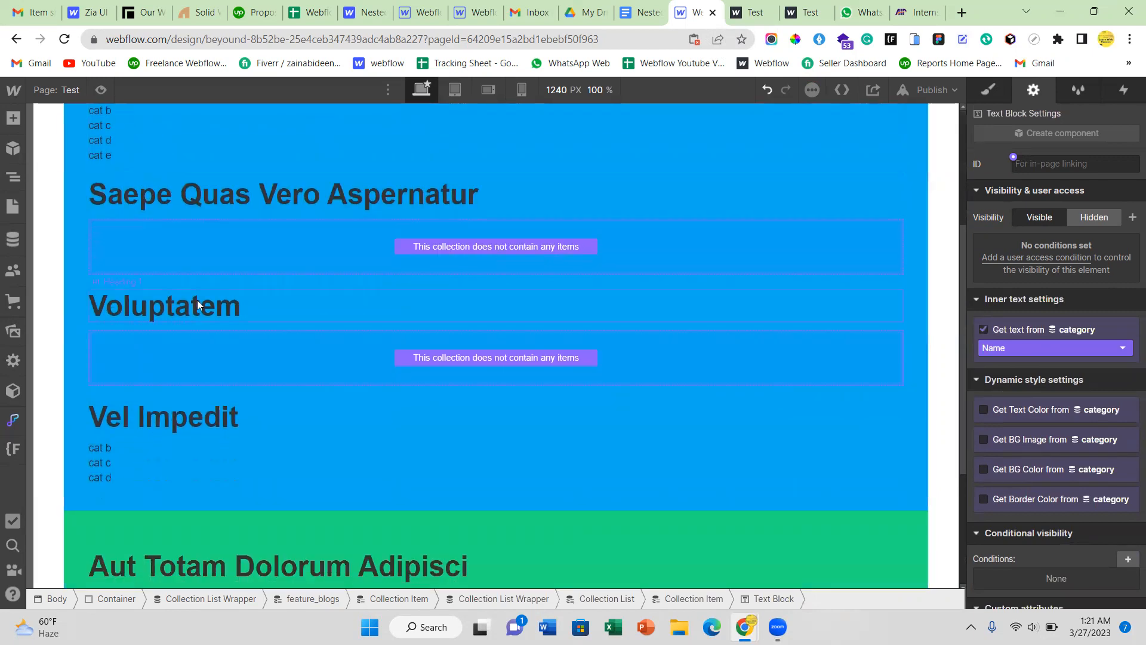
{"action": "left_click", "coordinate": [78, 236]}
{"action": "scroll", "coordinate": [138, 209], "scroll_direction": "up", "scroll_amount": 3}
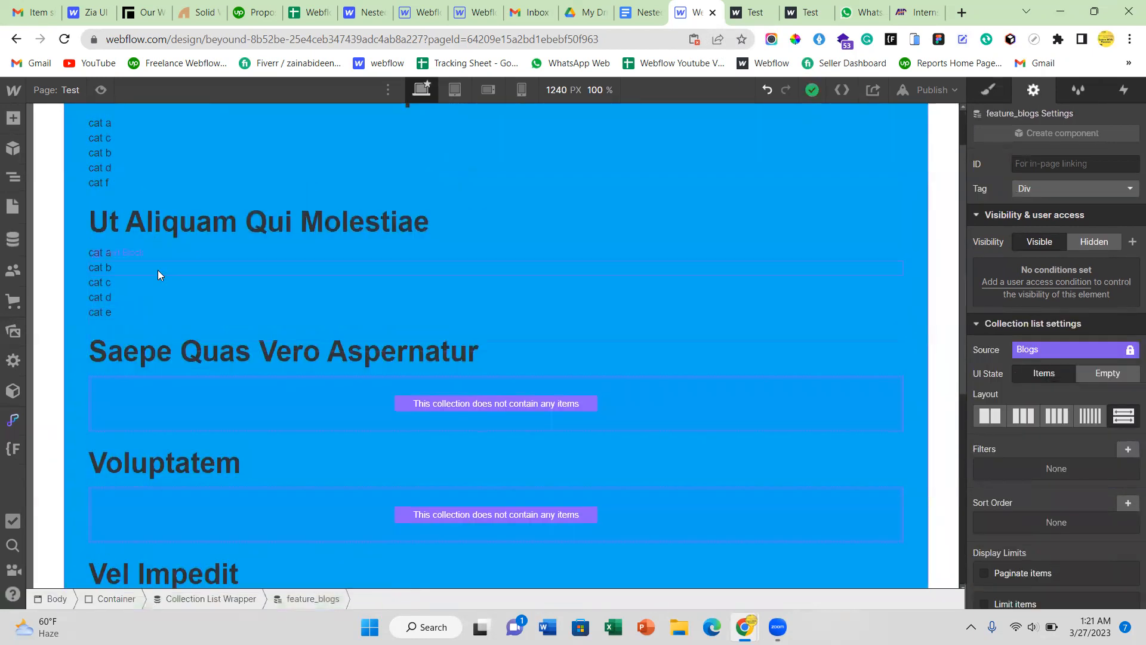
Step: Try to paste the blue list's nested category Collection List Wrapper into the first Collection Item of the green article_blogs list
{"action": "left_click", "coordinate": [122, 257]}
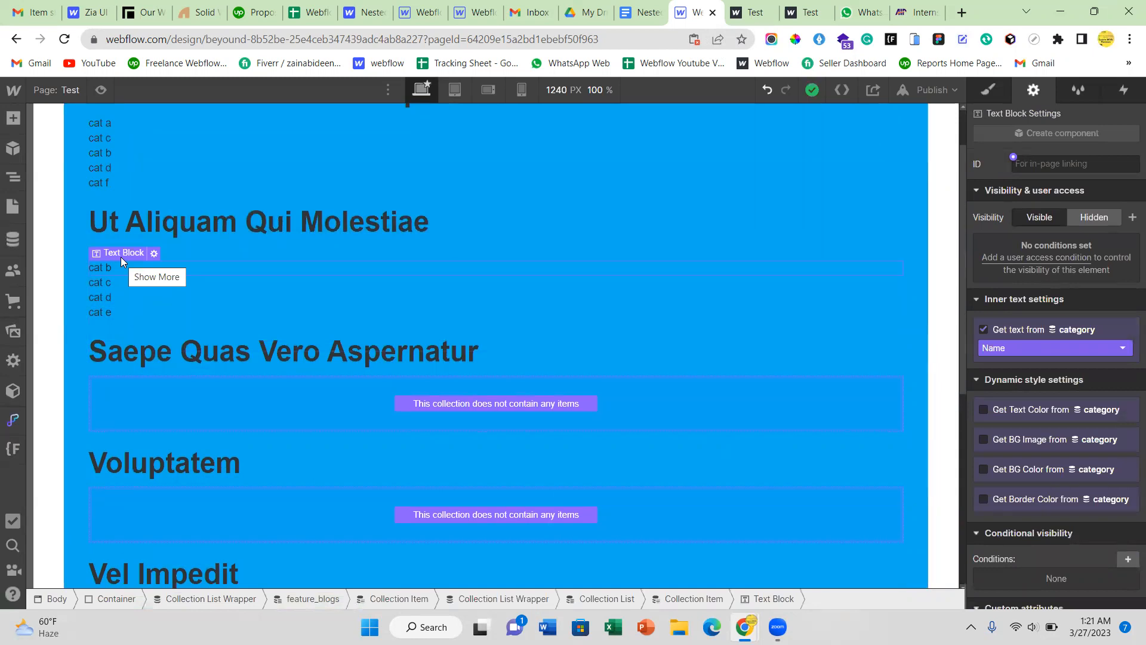
{"action": "left_click", "coordinate": [120, 257]}
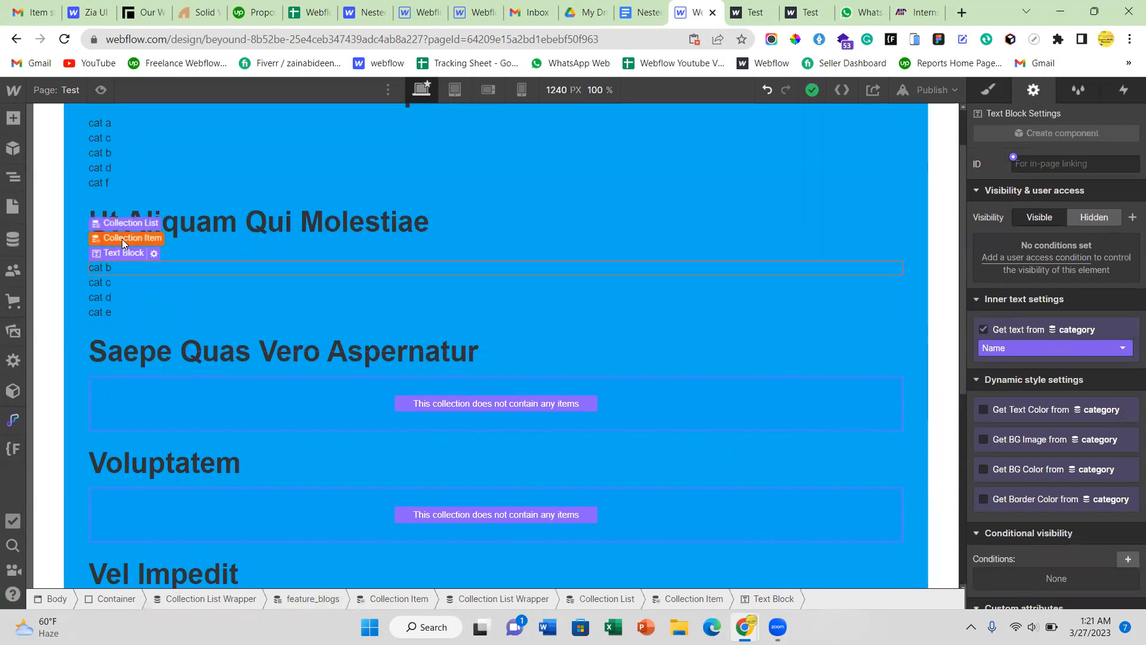
{"action": "left_click", "coordinate": [126, 227]}
{"action": "left_click", "coordinate": [113, 223]}
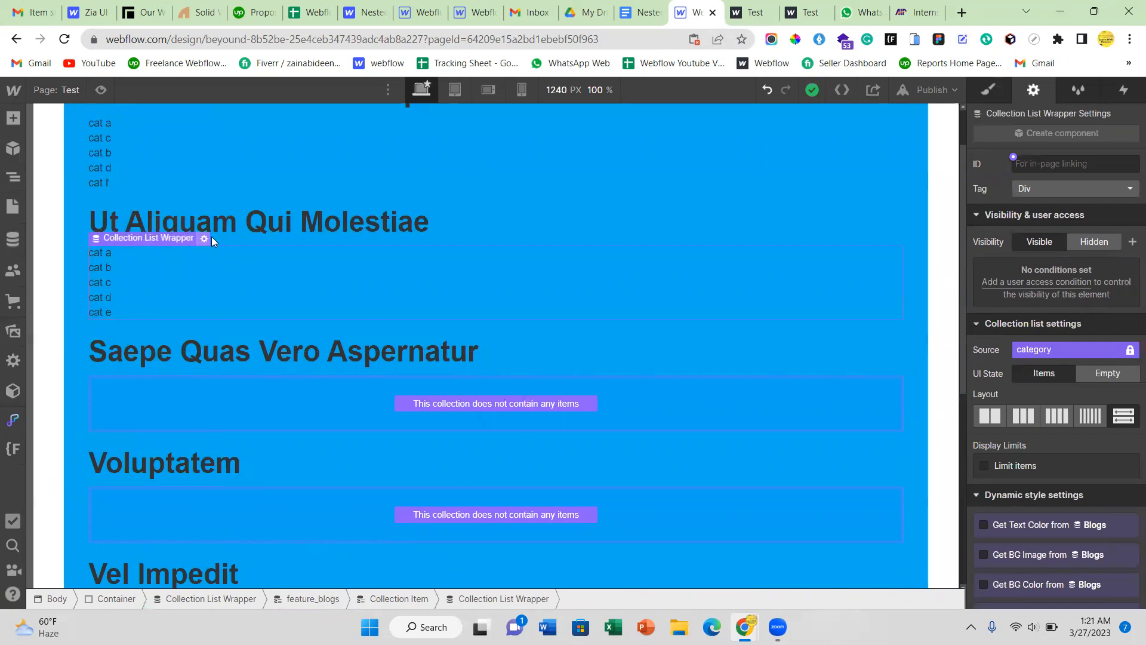
{"action": "scroll", "coordinate": [178, 311], "scroll_direction": "down", "scroll_amount": 6}
{"action": "left_click", "coordinate": [124, 332]}
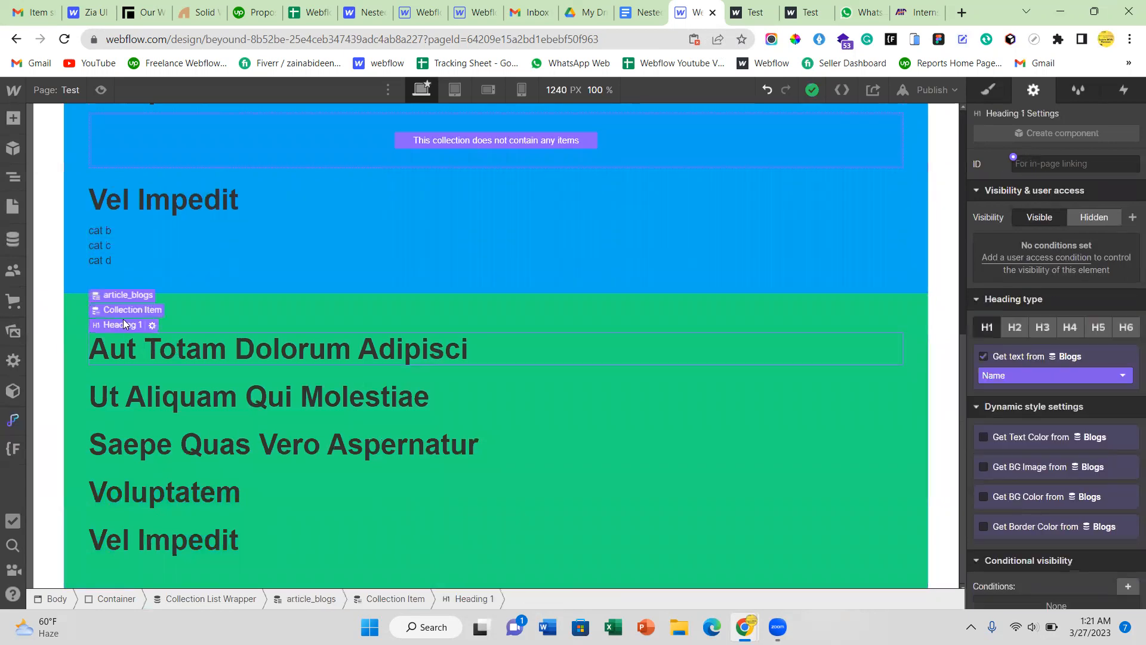
{"action": "left_click", "coordinate": [123, 314]}
{"action": "key", "text": "ctrl+v"}
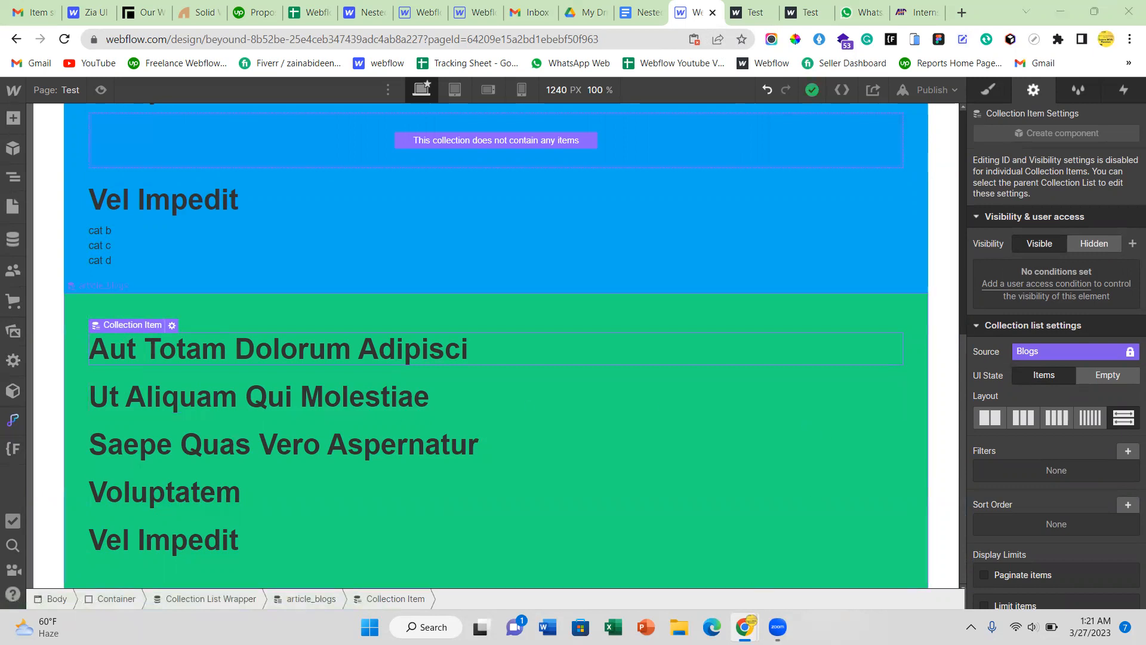
Step: Switch to the Chrome window with the published Interns in Asia Blog page and examine the categories listed for the featured and regular posts
{"action": "mouse_move", "coordinate": [744, 627]}
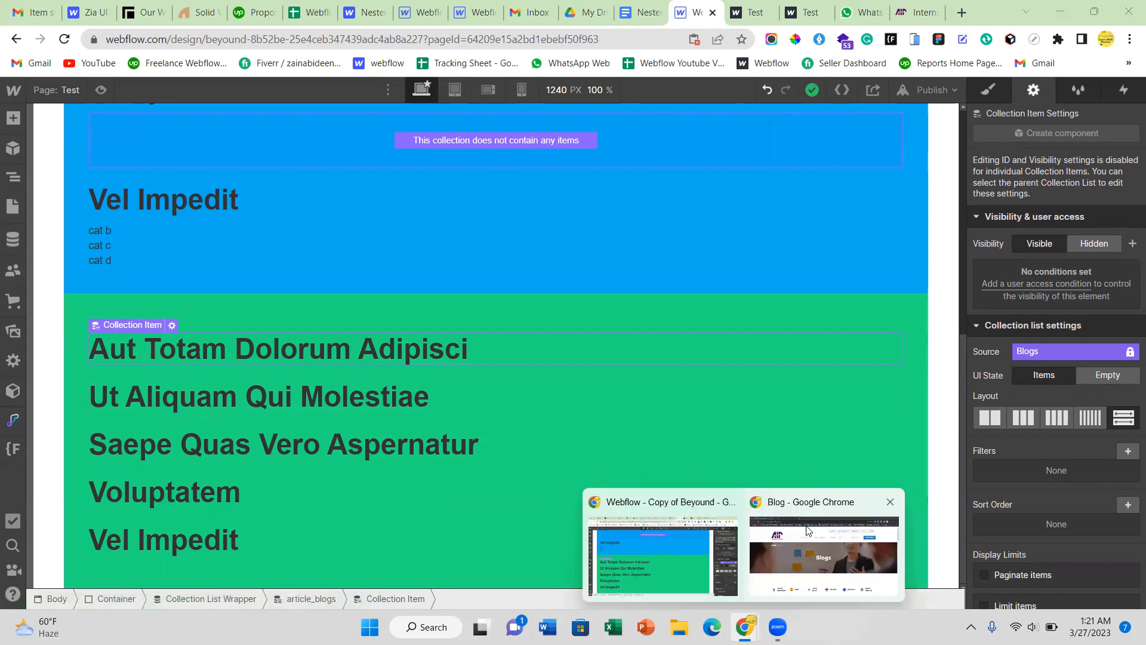
{"action": "left_click", "coordinate": [808, 530]}
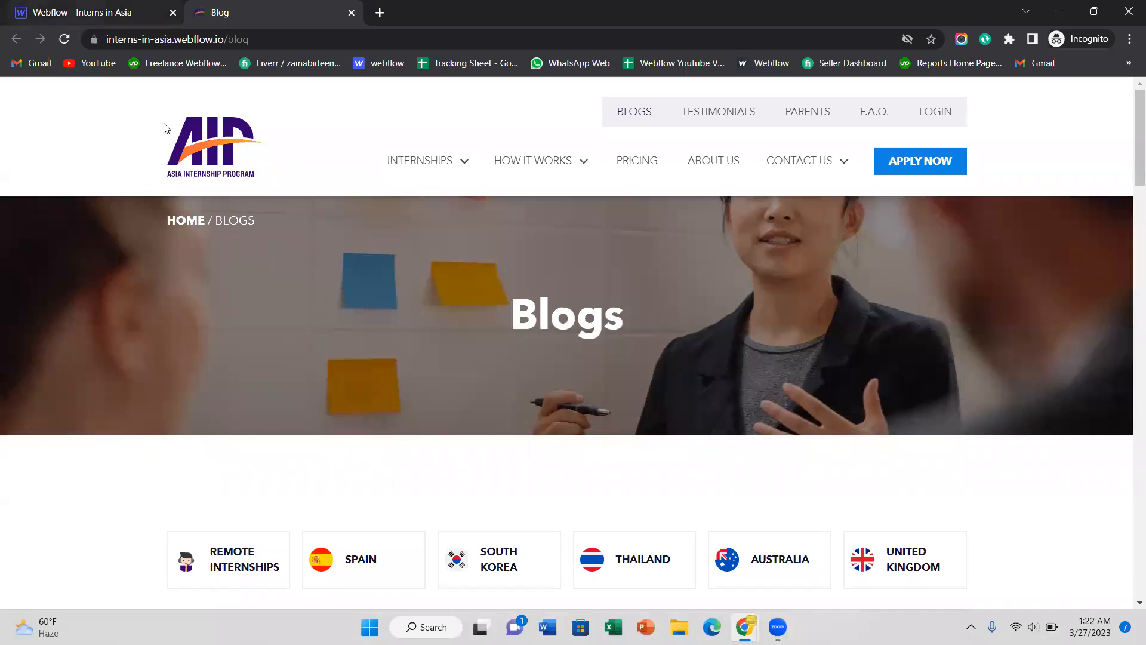
{"action": "scroll", "coordinate": [257, 310], "scroll_direction": "down", "scroll_amount": 10}
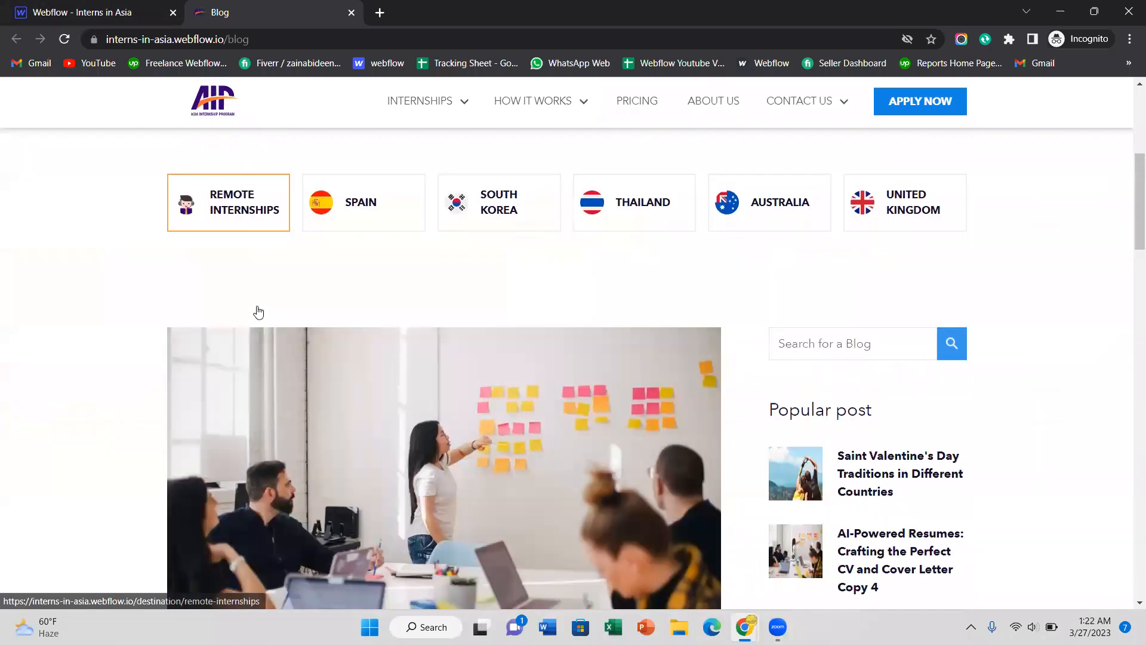
{"action": "scroll", "coordinate": [258, 312], "scroll_direction": "down", "scroll_amount": 3}
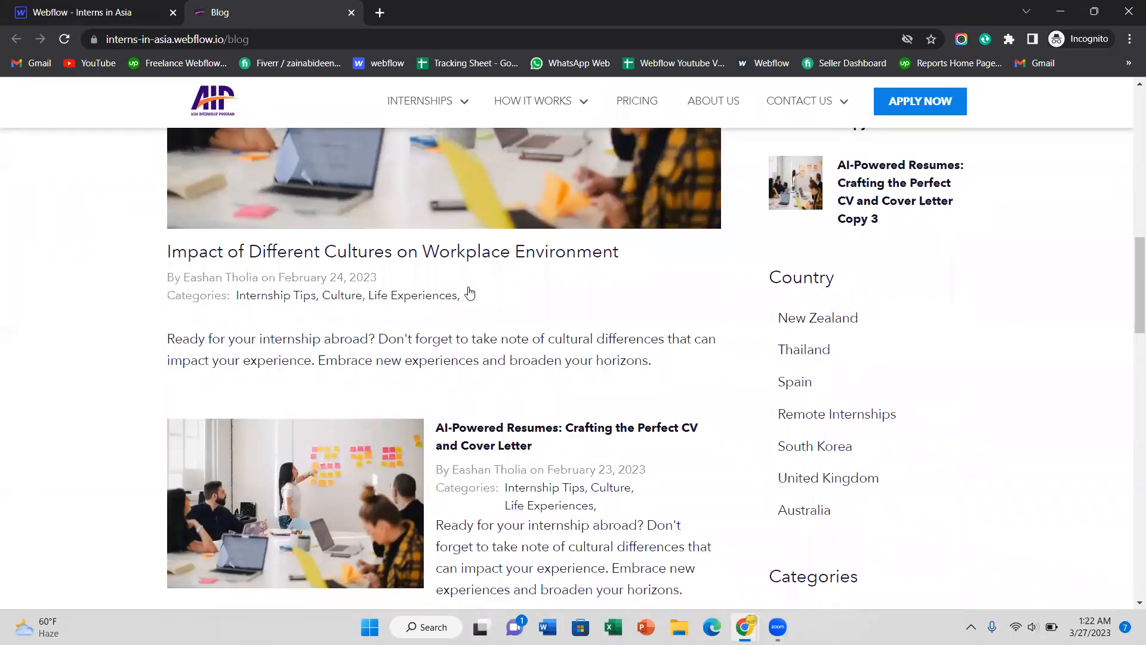
{"action": "scroll", "coordinate": [355, 228], "scroll_direction": "down", "scroll_amount": 2}
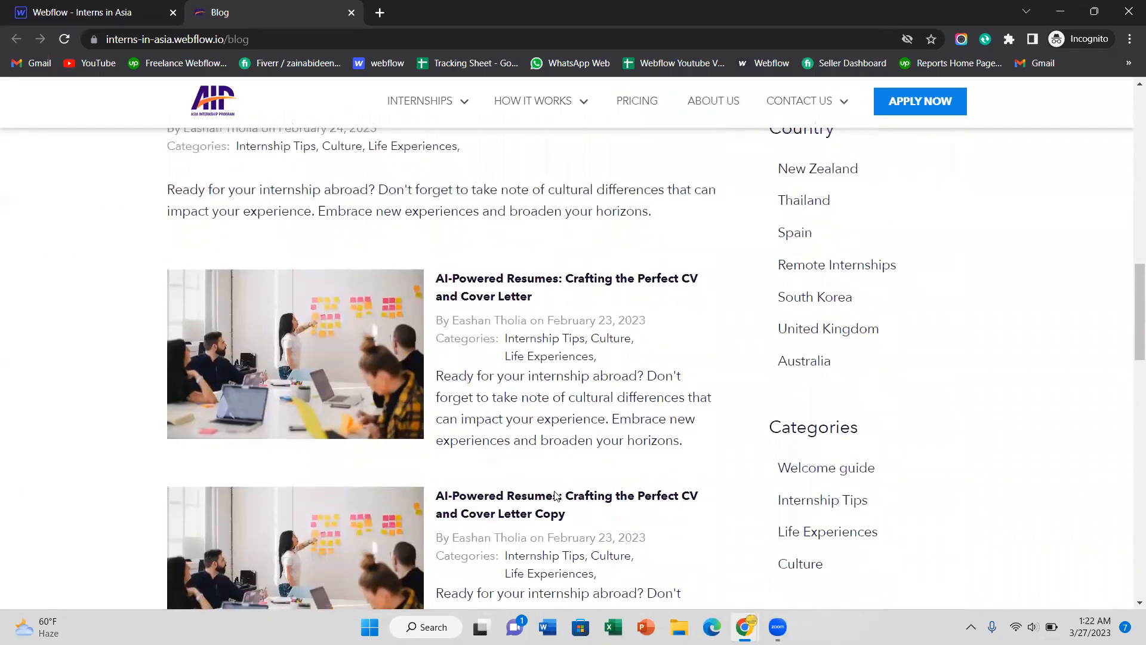
{"action": "scroll", "coordinate": [421, 391], "scroll_direction": "up", "scroll_amount": 2}
{"action": "scroll", "coordinate": [447, 179], "scroll_direction": "down", "scroll_amount": 2}
{"action": "scroll", "coordinate": [467, 406], "scroll_direction": "up", "scroll_amount": 3}
{"action": "left_click_drag", "start_coordinate": [238, 370], "coordinate": [481, 383]}
{"action": "scroll", "coordinate": [481, 382], "scroll_direction": "down", "scroll_amount": 3}
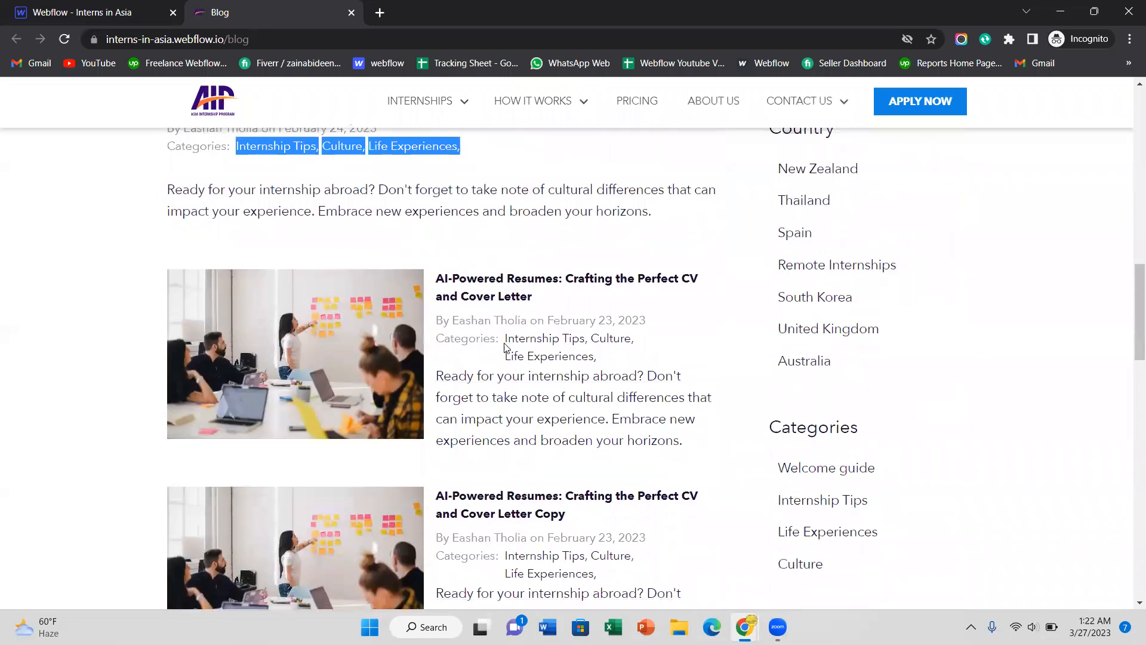
{"action": "left_click_drag", "start_coordinate": [505, 340], "coordinate": [597, 357]}
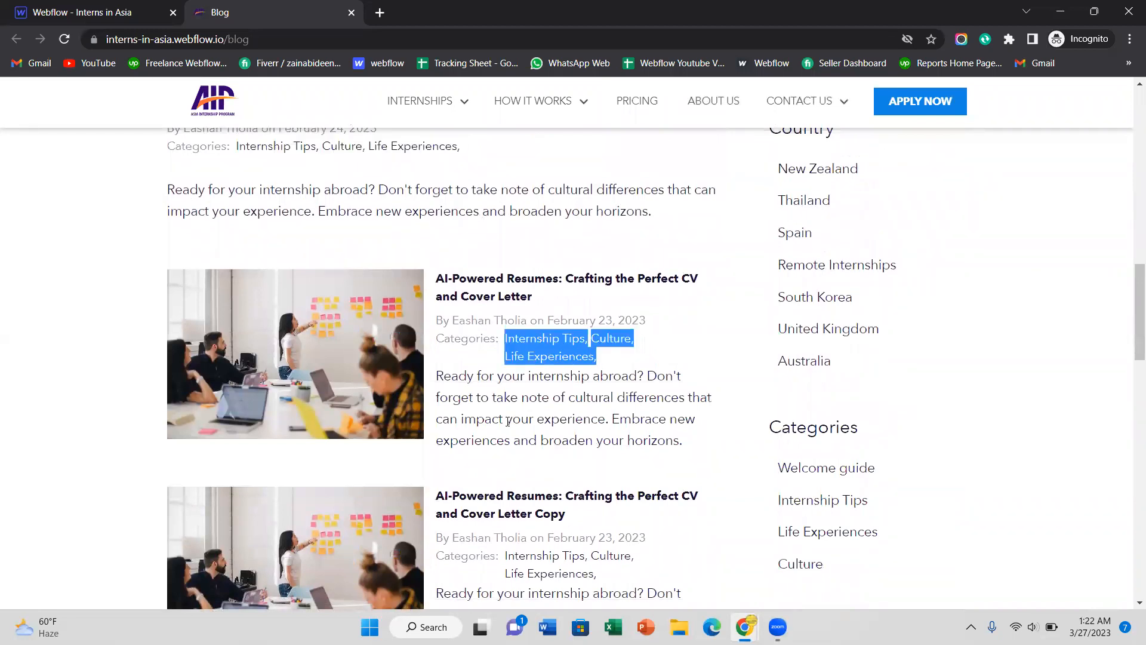
Step: Switch to the Interns in Asia project in Webflow and examine the featured post's HTML Embed code that loads .blog-list by Slug
{"action": "left_click", "coordinate": [51, 4]}
{"action": "left_click", "coordinate": [514, 349]}
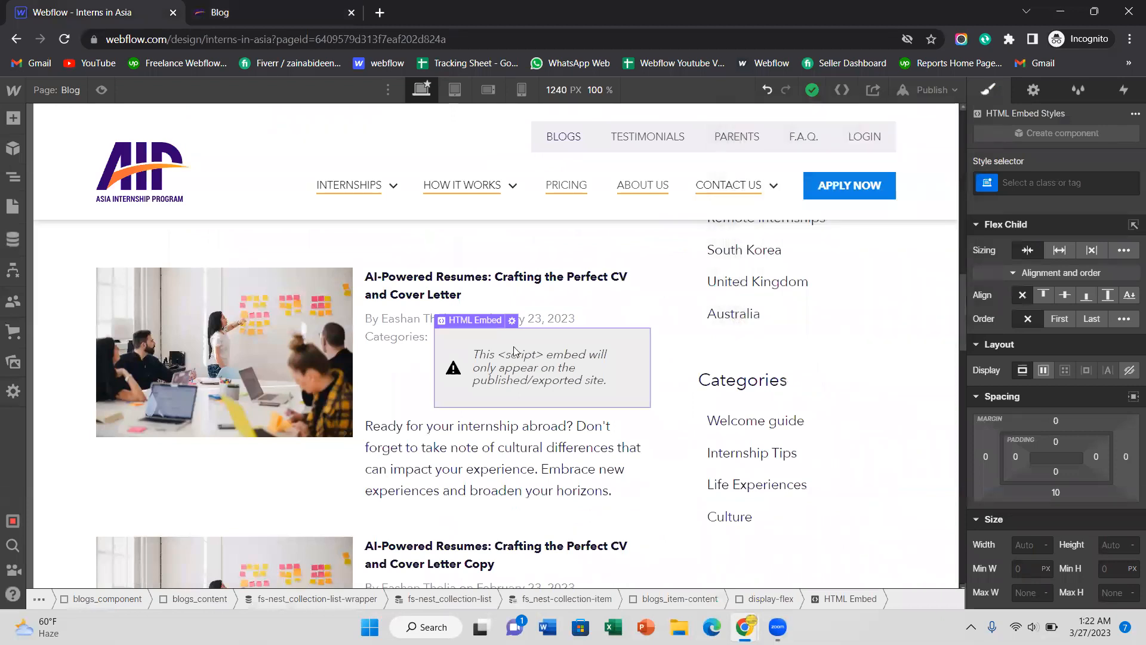
{"action": "scroll", "coordinate": [384, 397], "scroll_direction": "up", "scroll_amount": 3}
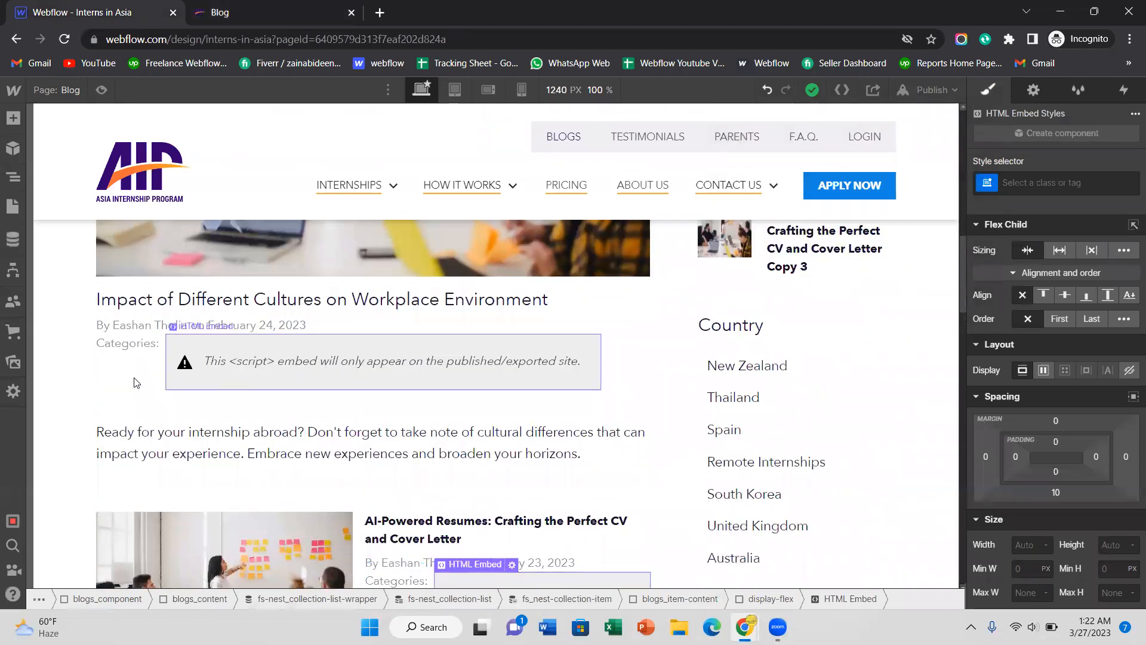
{"action": "left_click", "coordinate": [136, 333]}
{"action": "left_click", "coordinate": [134, 299]}
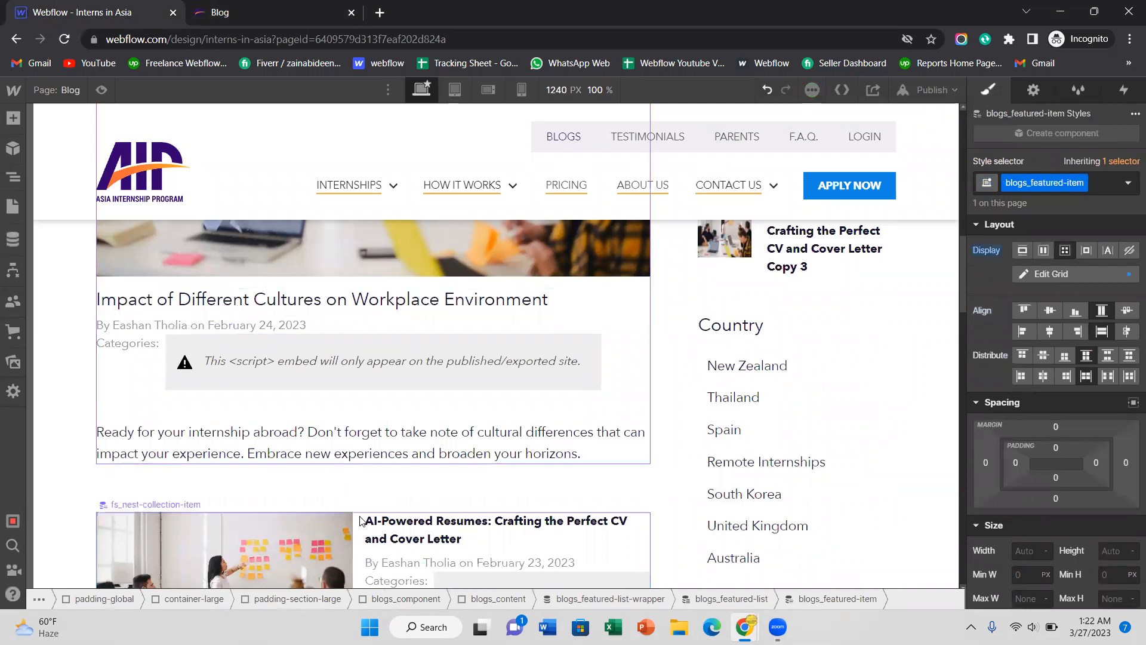
{"action": "left_click", "coordinate": [195, 363]}
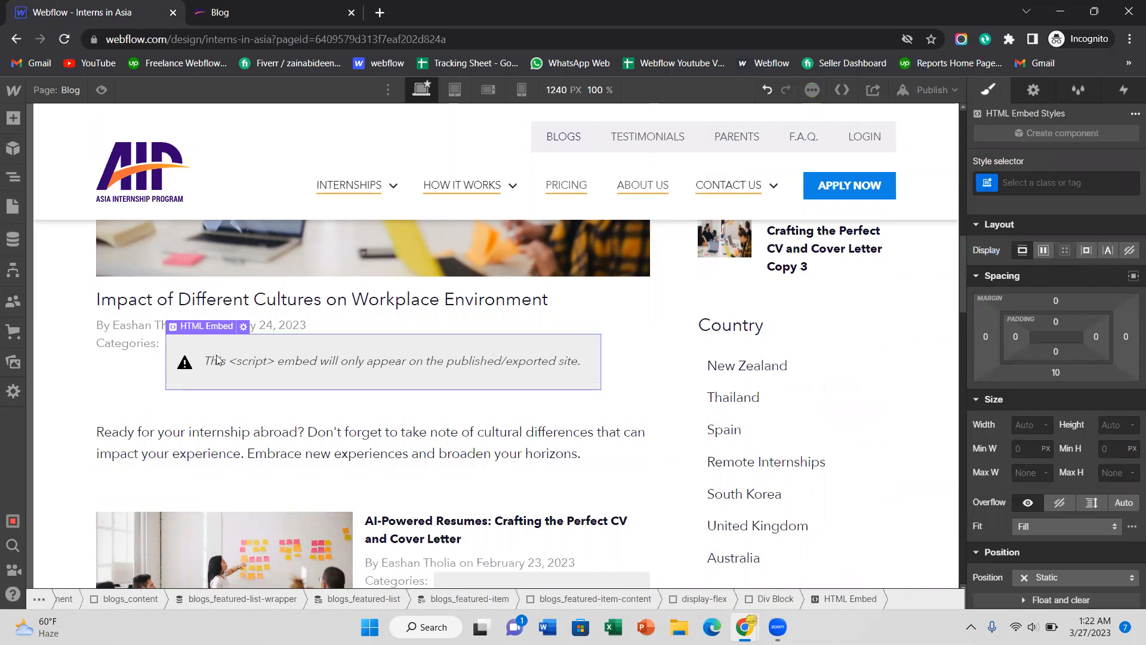
{"action": "left_click", "coordinate": [243, 327]}
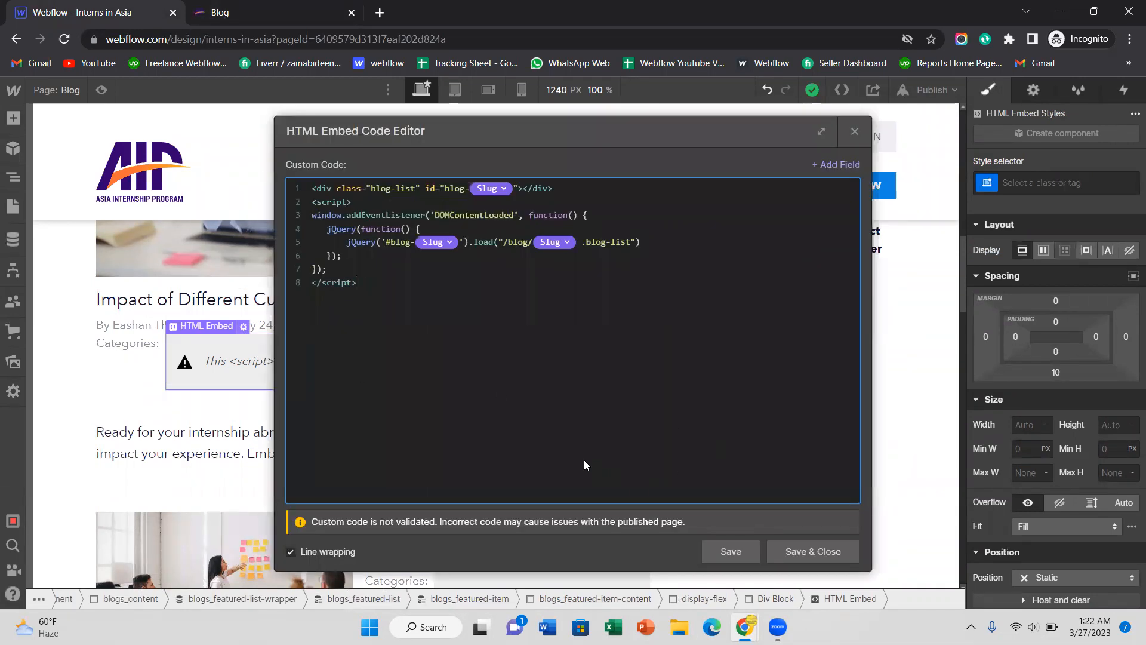
{"action": "left_click", "coordinate": [798, 541]}
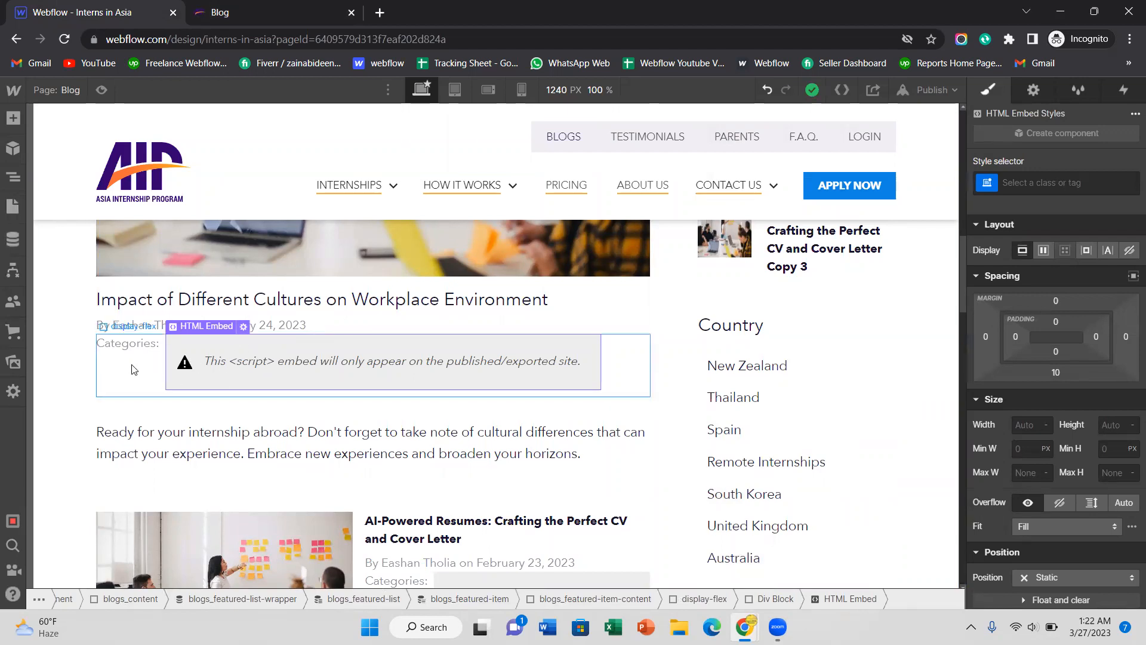
Step: Open the Blogs Template page and expand main-wrapper and its hide block in the Navigator down to blog-list
{"action": "left_click", "coordinate": [13, 207]}
{"action": "scroll", "coordinate": [104, 308], "scroll_direction": "down", "scroll_amount": 5}
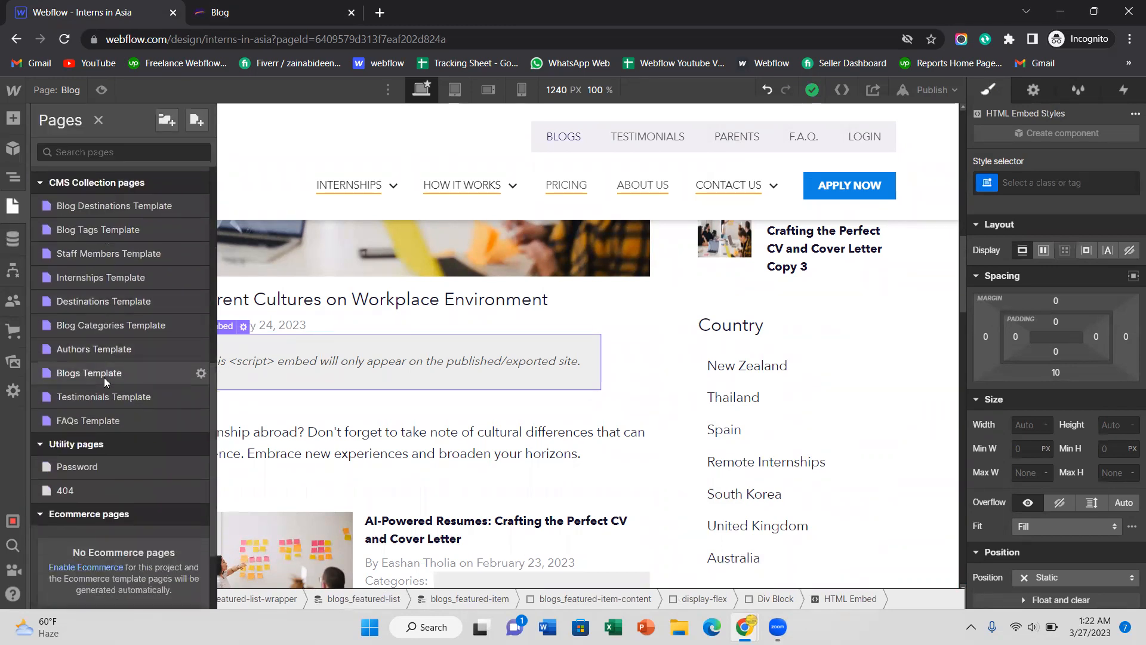
{"action": "left_click", "coordinate": [104, 377]}
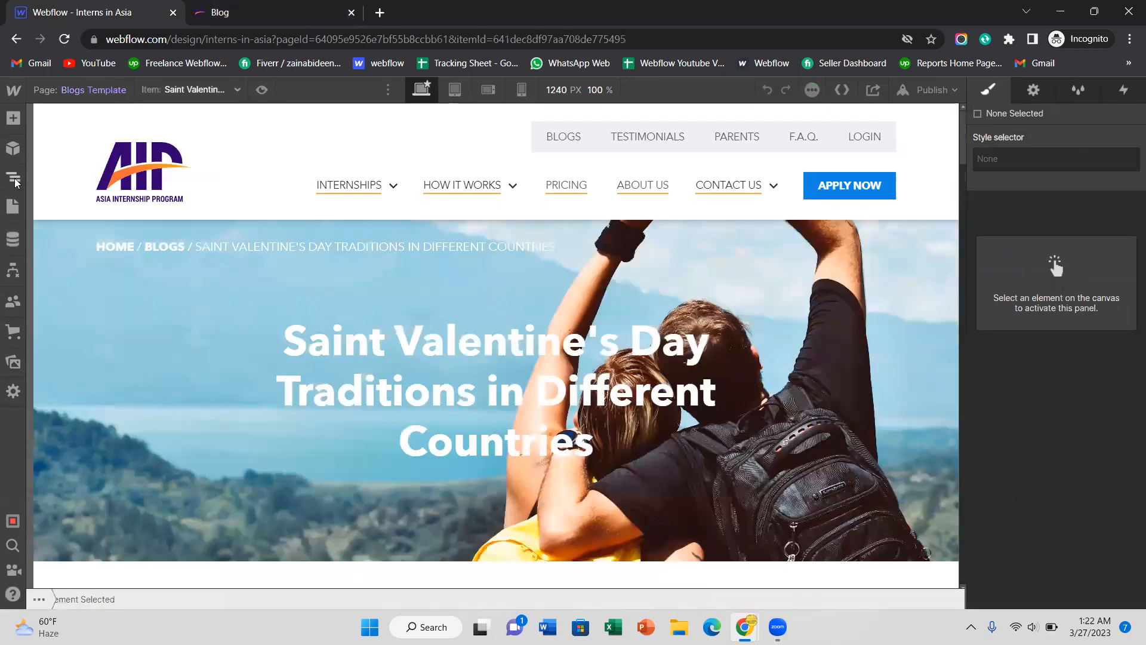
{"action": "left_click", "coordinate": [12, 176]}
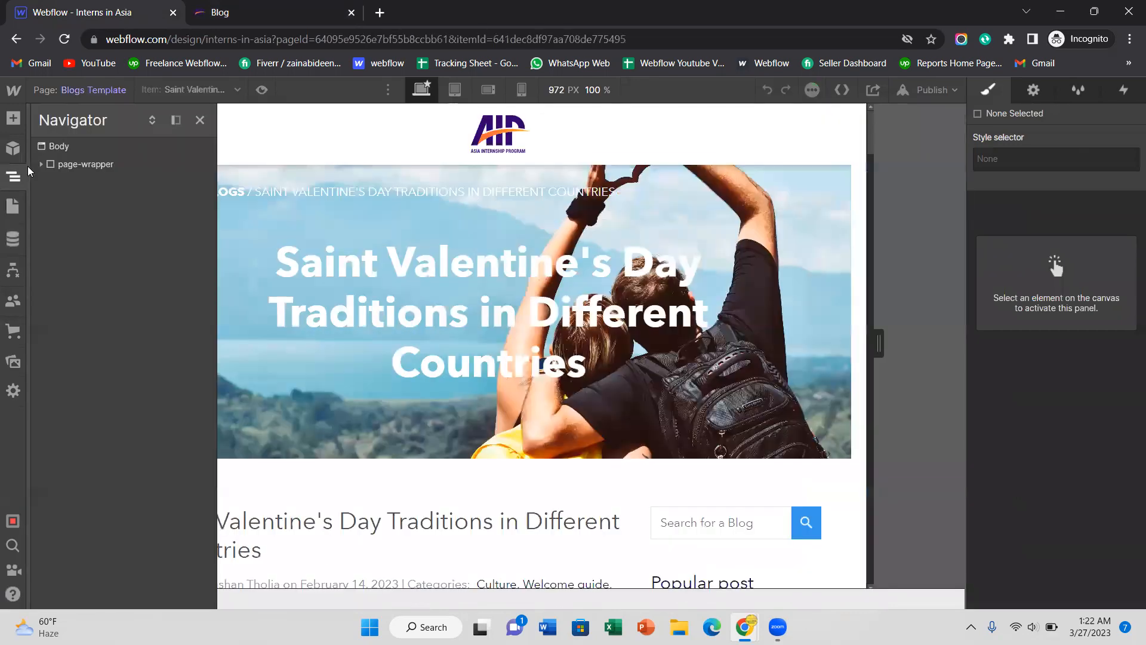
{"action": "left_click", "coordinate": [50, 218]}
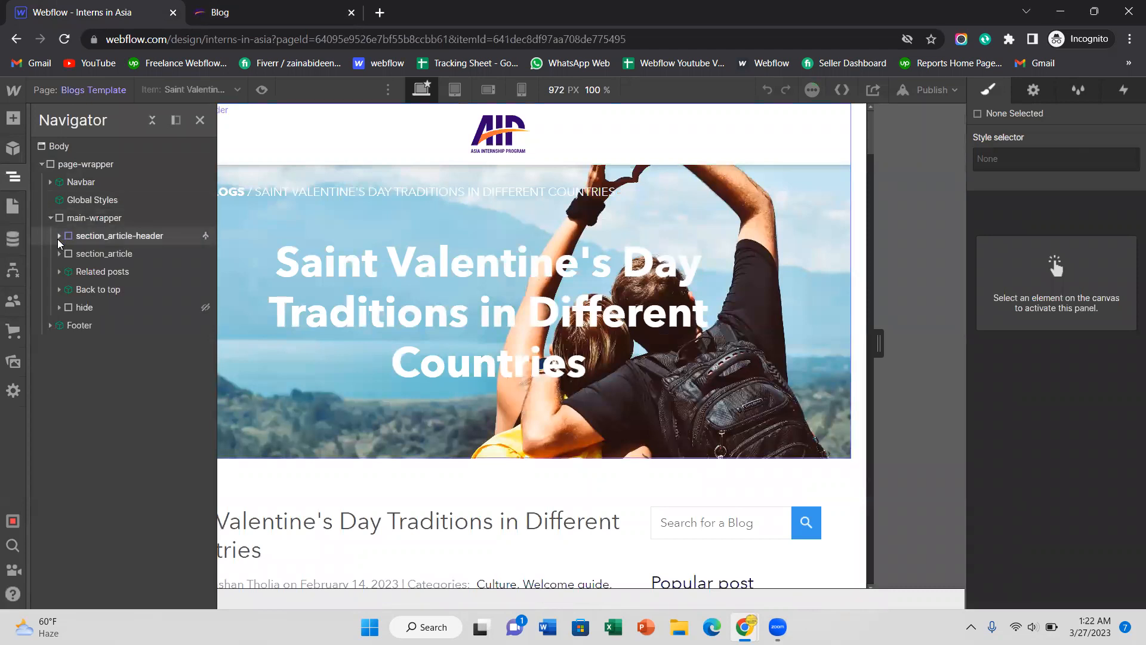
{"action": "left_click", "coordinate": [60, 307]}
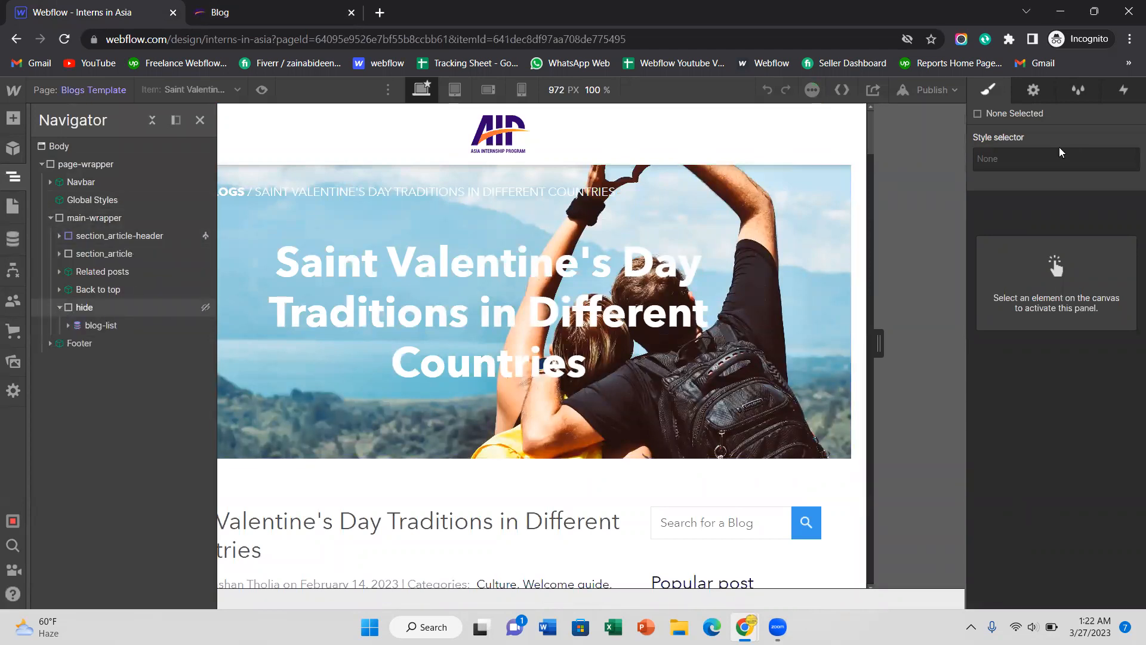
Step: Remove the hide class from the div block that holds blog-list and locate its category names above the footer
{"action": "left_click", "coordinate": [1021, 183]}
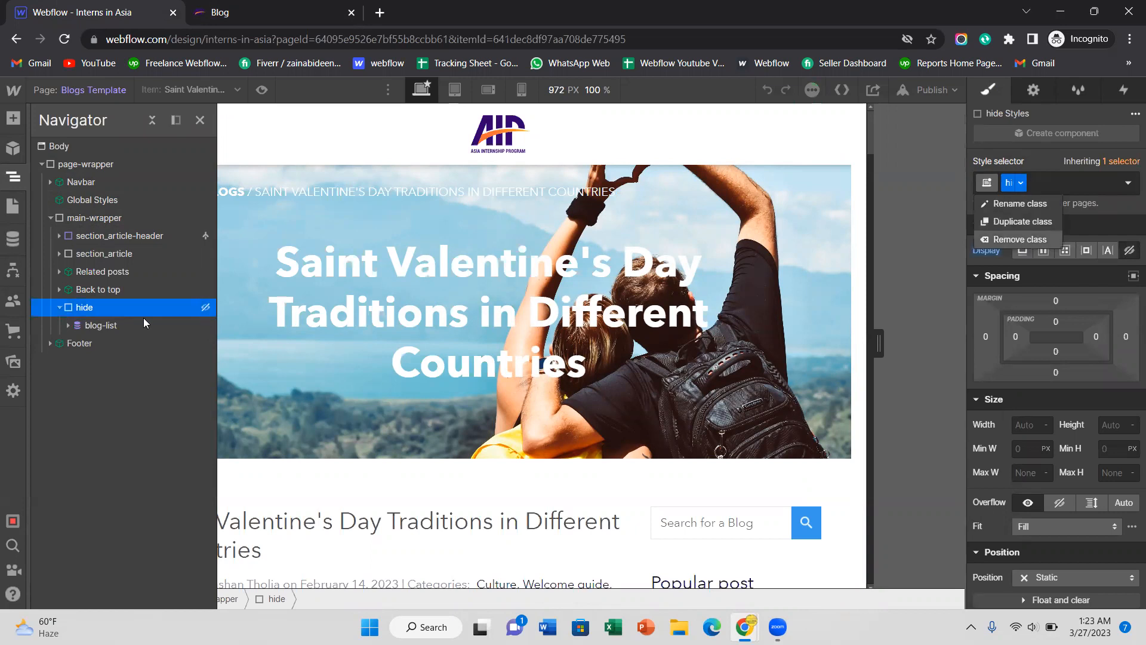
{"action": "left_click", "coordinate": [90, 290]}
{"action": "left_click", "coordinate": [79, 306]}
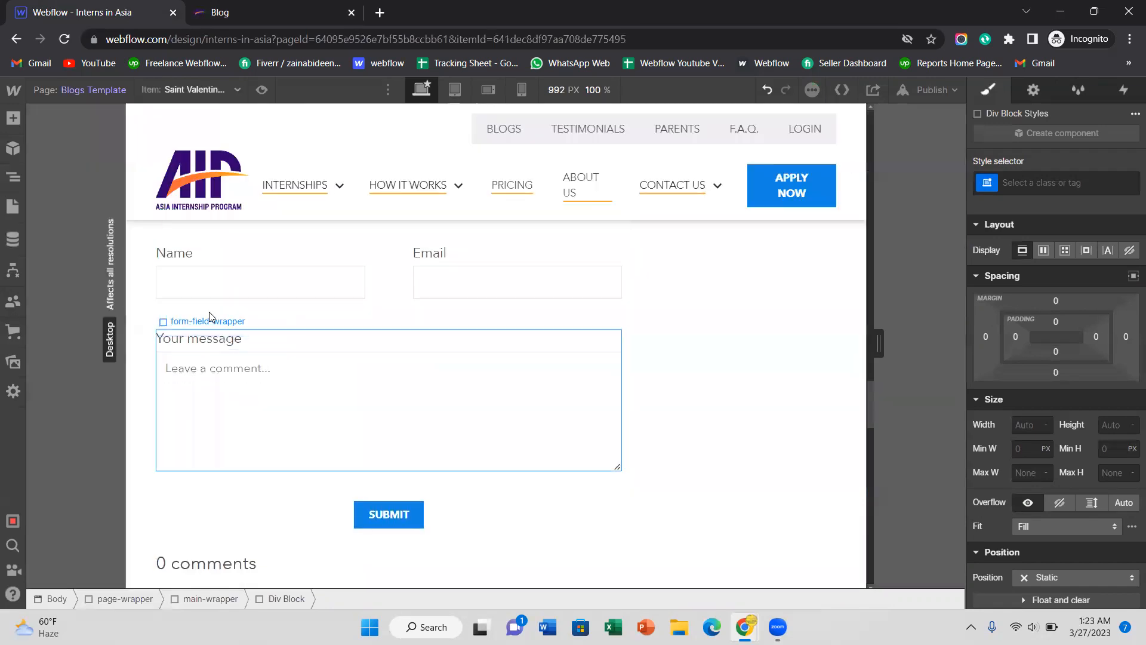
{"action": "scroll", "coordinate": [256, 274], "scroll_direction": "down", "scroll_amount": 8}
{"action": "scroll", "coordinate": [274, 278], "scroll_direction": "down", "scroll_amount": 10}
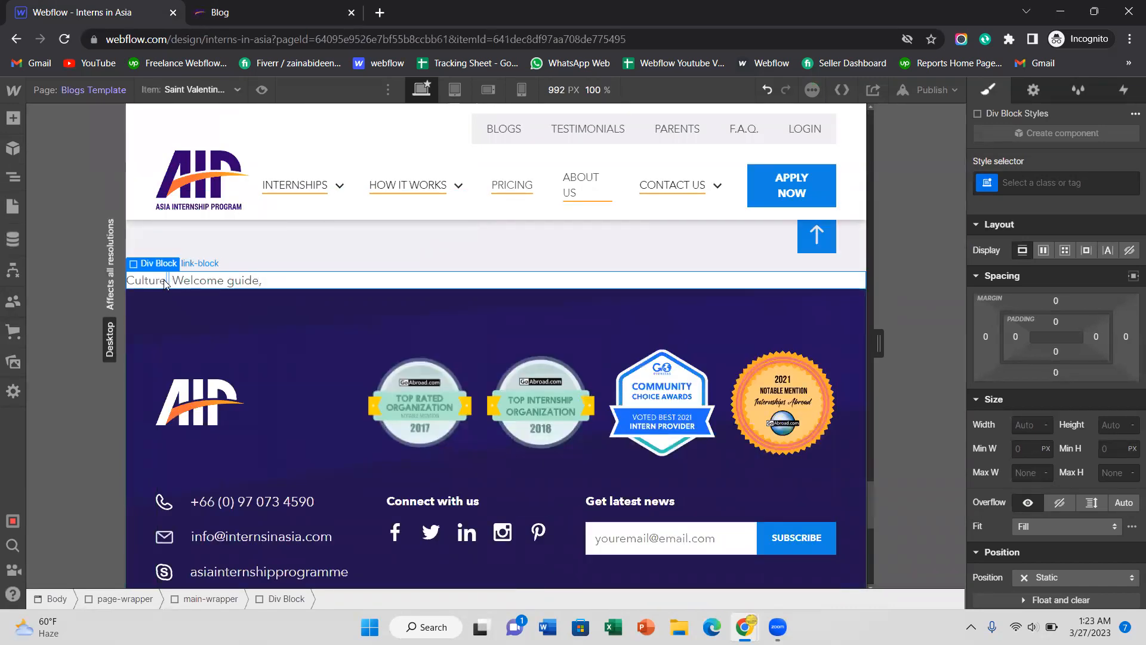
Step: Inspect the category names' nested elements, including the blog-list wrapper's class and the blog_category-item's collection settings
{"action": "left_click", "coordinate": [204, 268]}
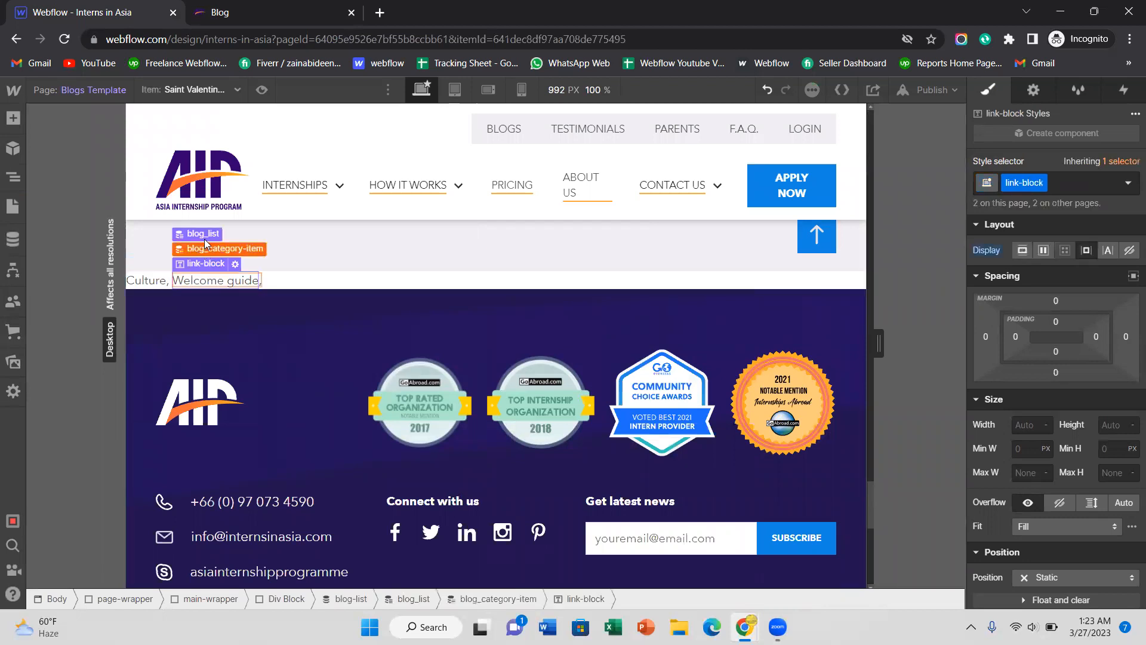
{"action": "left_click", "coordinate": [204, 237]}
{"action": "left_click", "coordinate": [158, 249]}
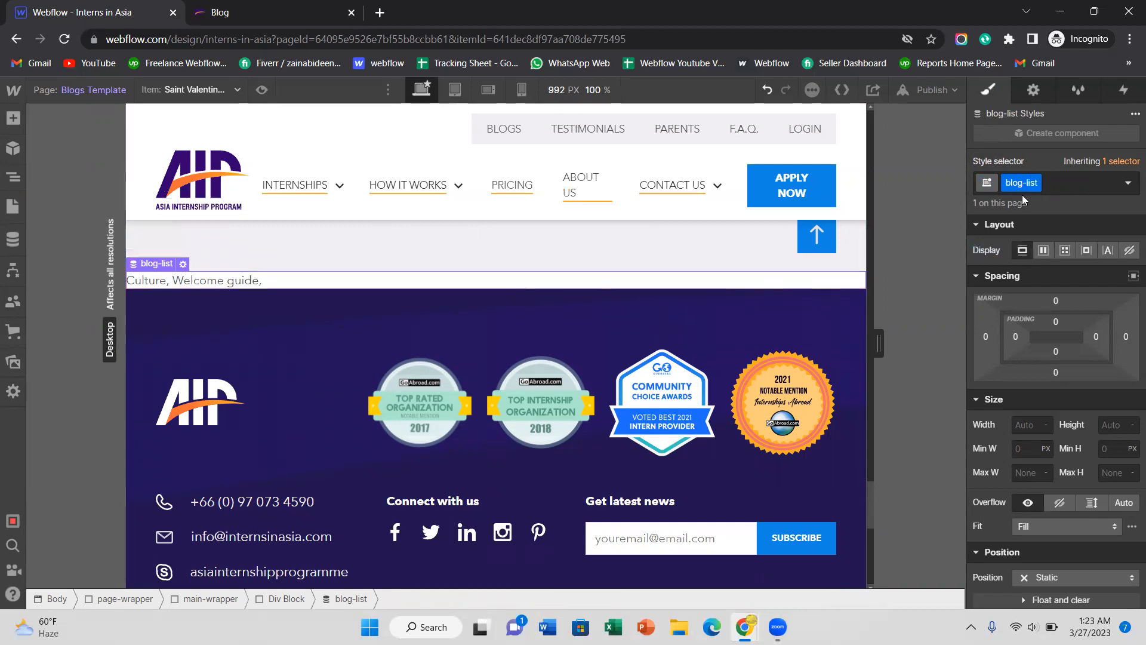
{"action": "left_click", "coordinate": [151, 279]}
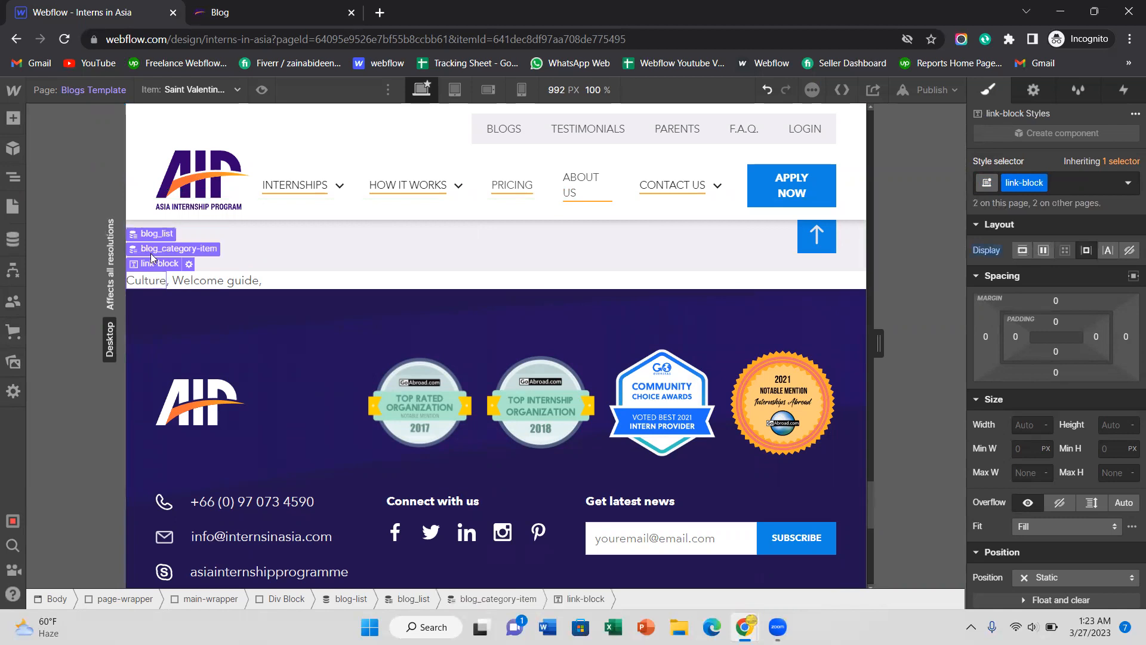
{"action": "left_click", "coordinate": [1033, 90]}
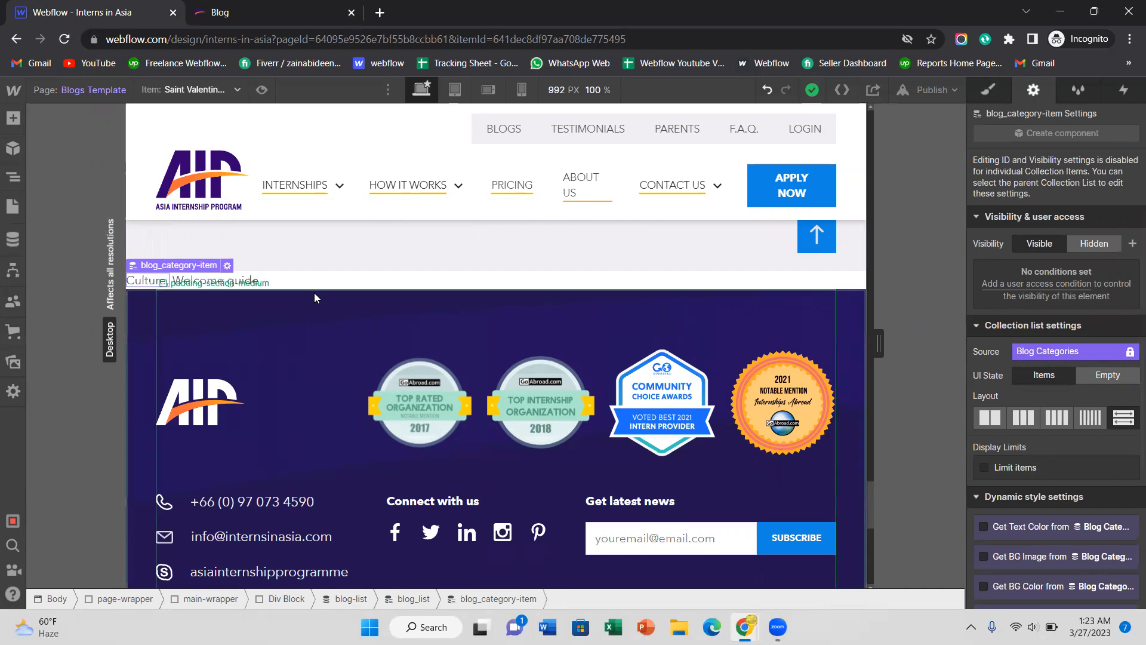
Step: Disconnect the category link-block's text from Blog Categories, check the blog_list source options, and undo the disconnection
{"action": "left_click", "coordinate": [191, 281]}
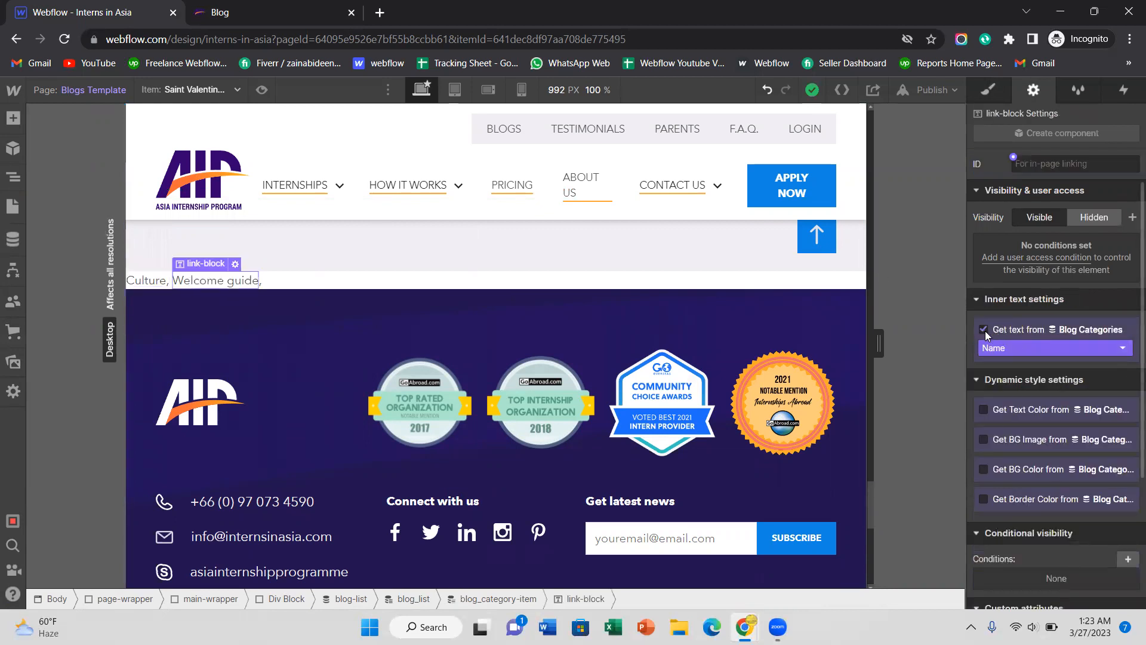
{"action": "key", "text": "ctrl+z"}
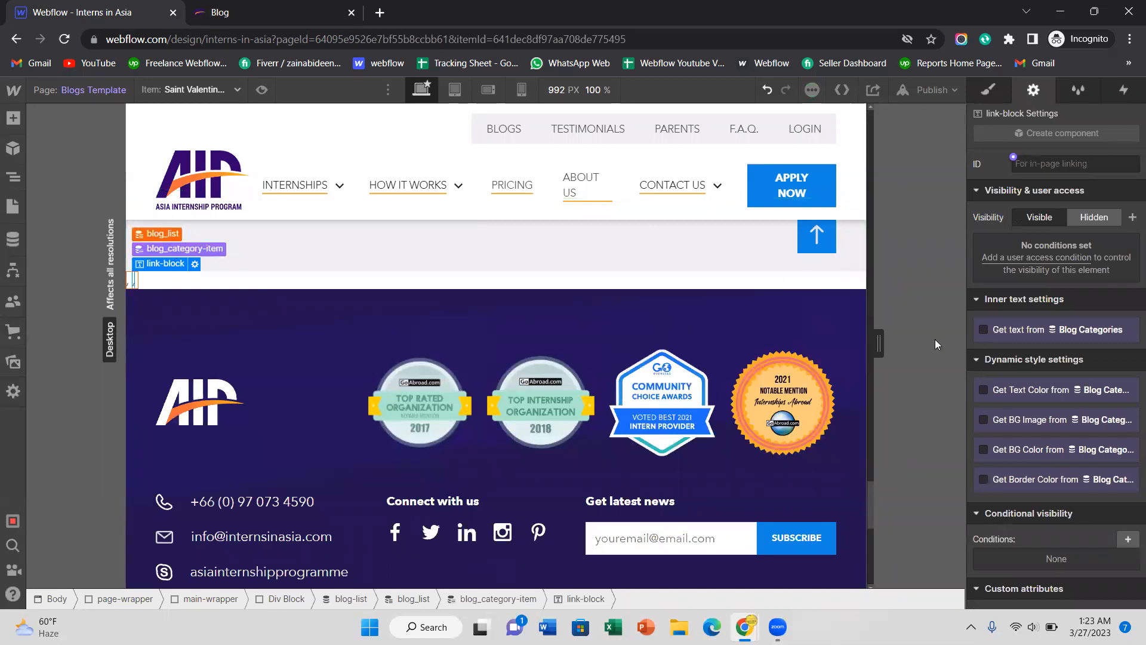
{"action": "key", "text": "ctrl+z"}
{"action": "left_click", "coordinate": [1042, 350]}
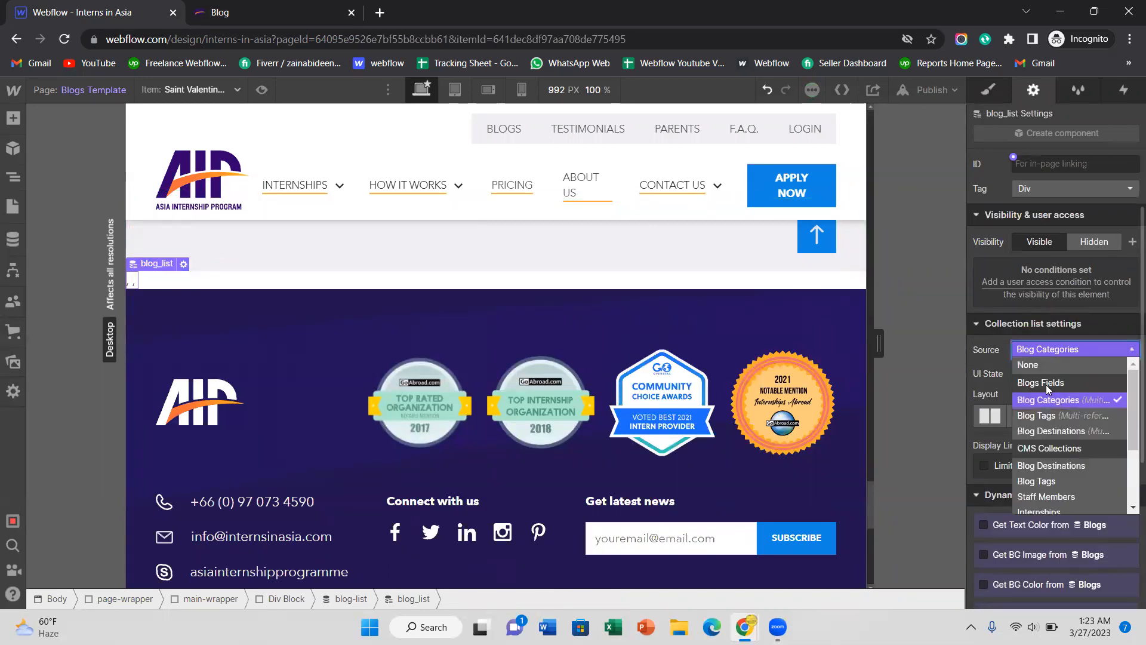
{"action": "left_click", "coordinate": [768, 90]}
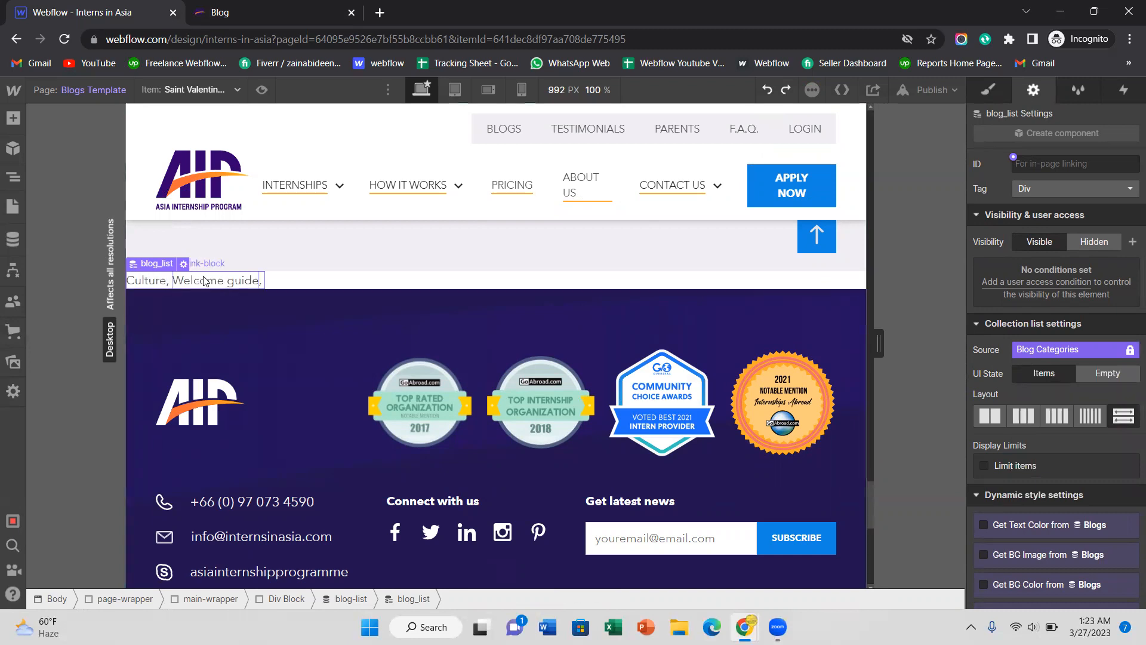
Step: Undo the removal of the hide class from the div block around blog-list
{"action": "left_click", "coordinate": [154, 266]}
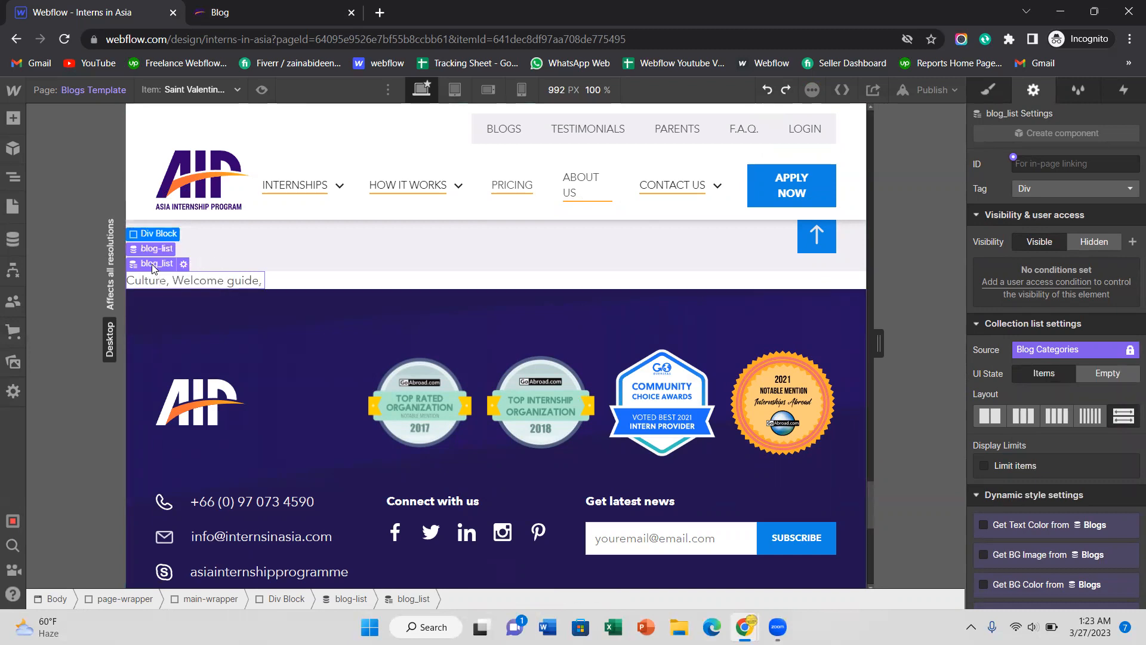
{"action": "left_click", "coordinate": [768, 89]}
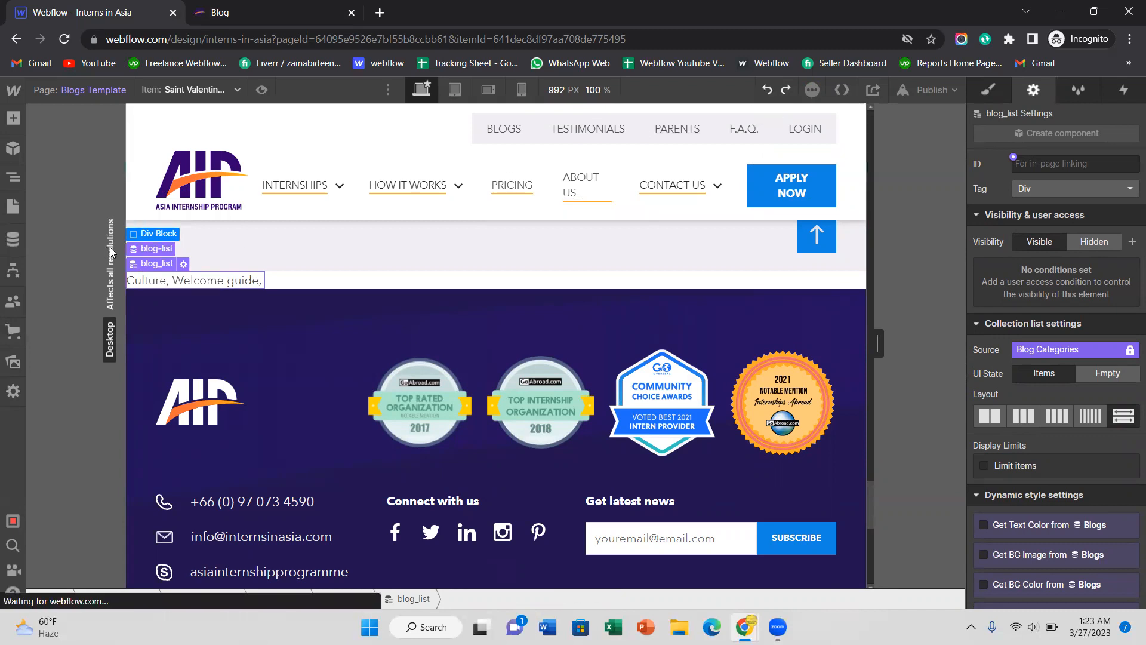
{"action": "left_click", "coordinate": [149, 248]}
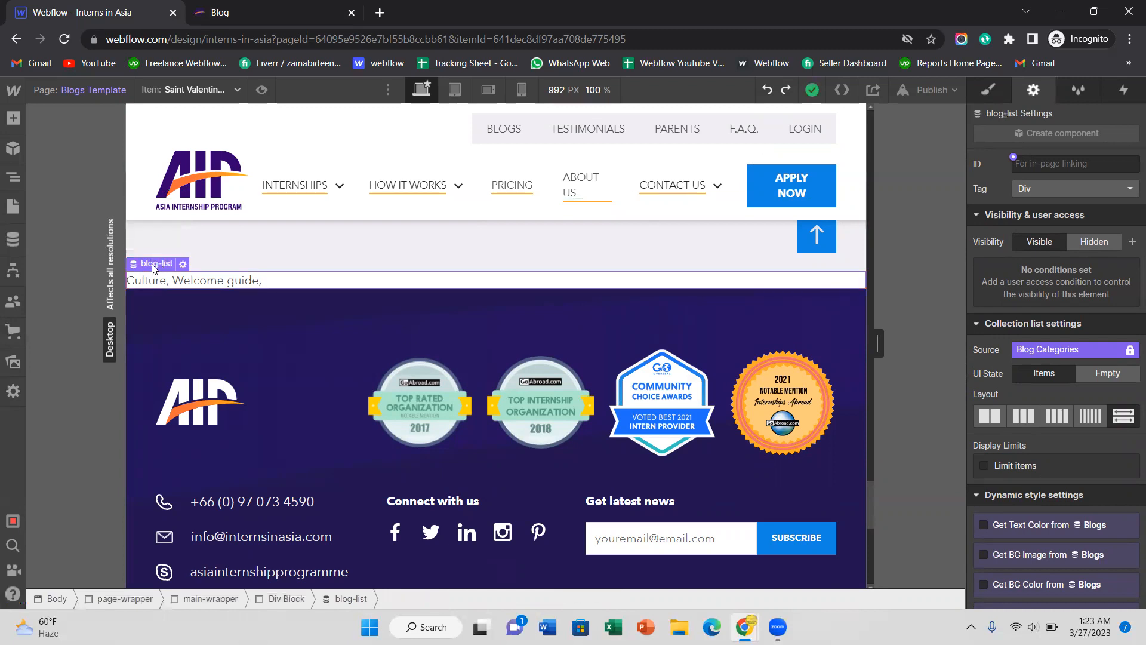
{"action": "left_click", "coordinate": [767, 90]}
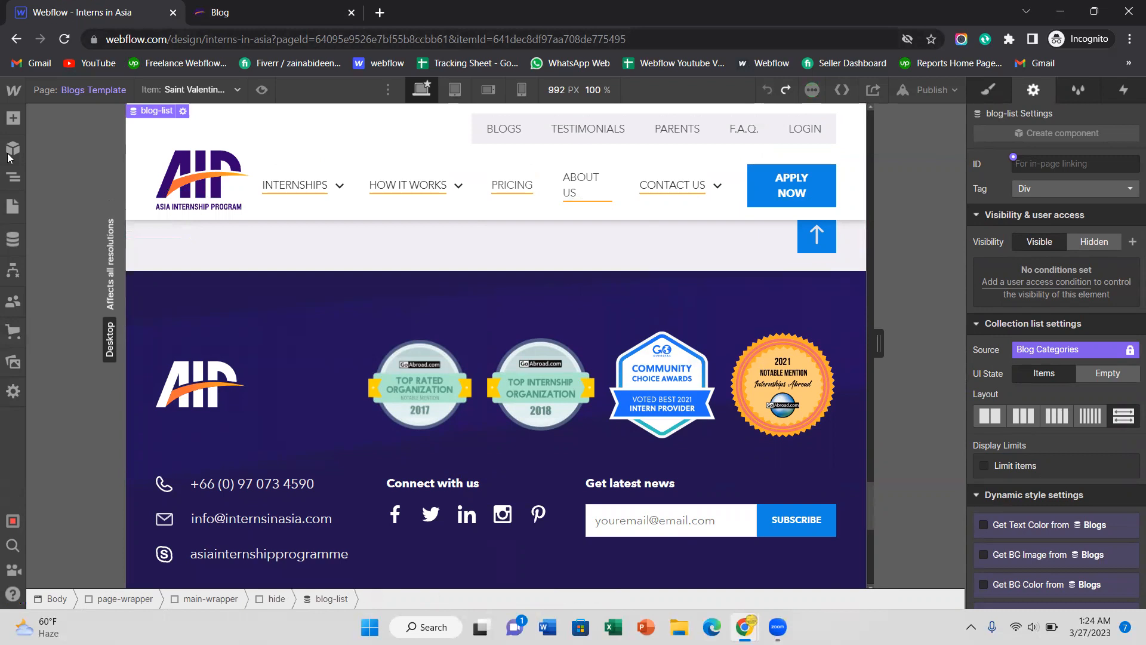
Step: Return to the Blog page and open the HTML Embed code beside the featured post's Categories label
{"action": "left_click", "coordinate": [13, 206]}
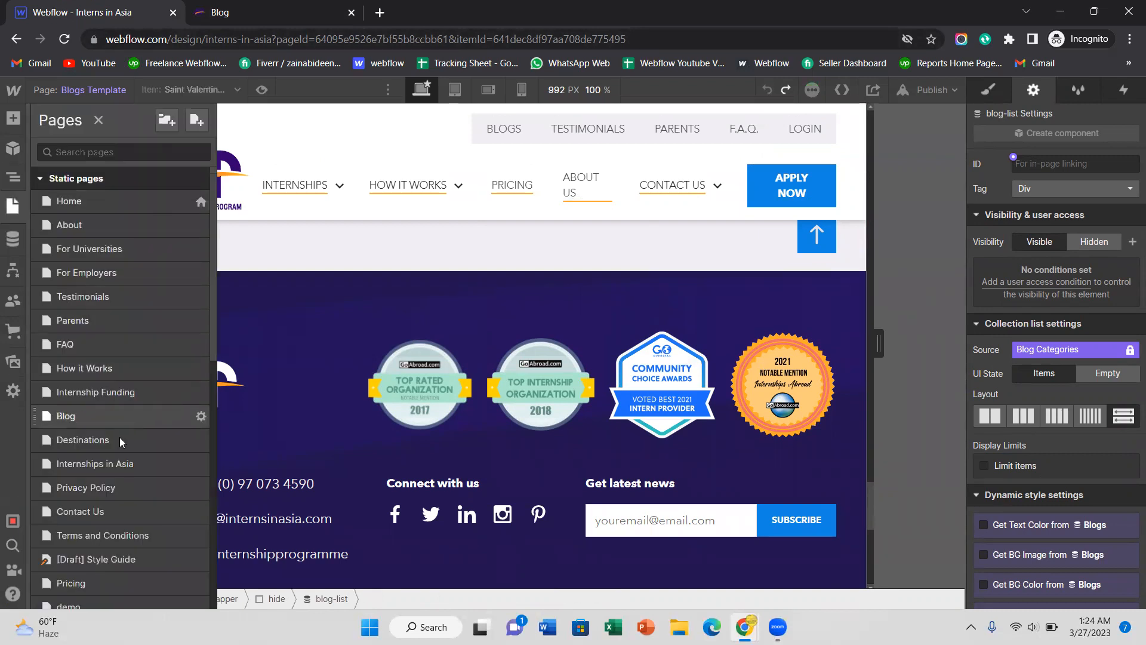
{"action": "left_click", "coordinate": [113, 421]}
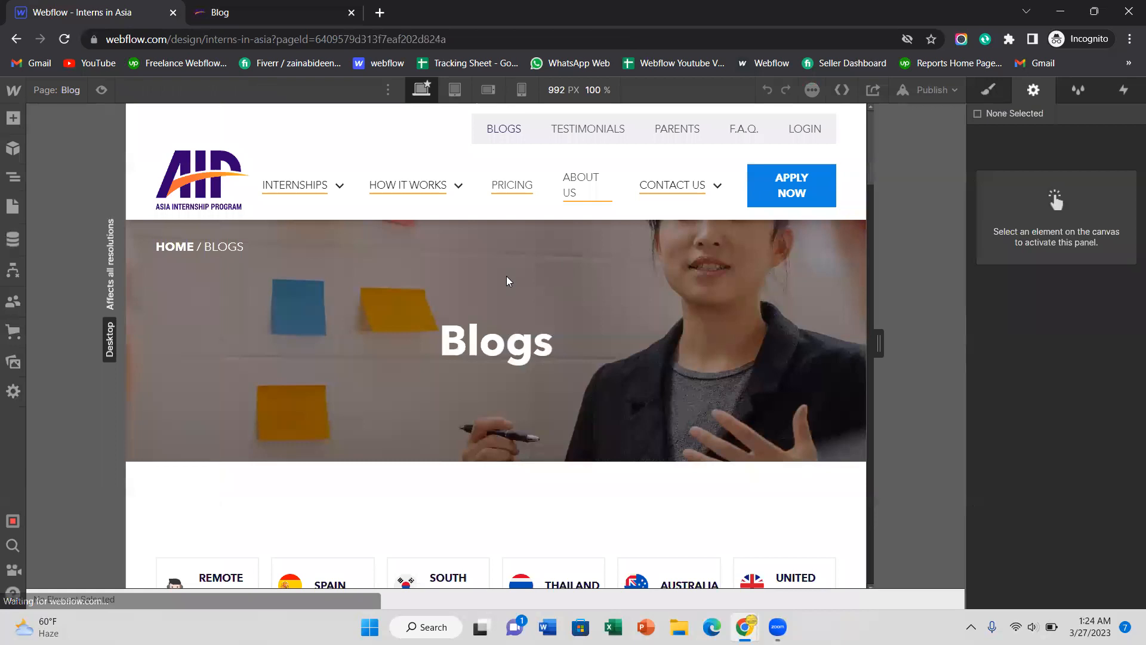
{"action": "scroll", "coordinate": [368, 271], "scroll_direction": "down", "scroll_amount": 12}
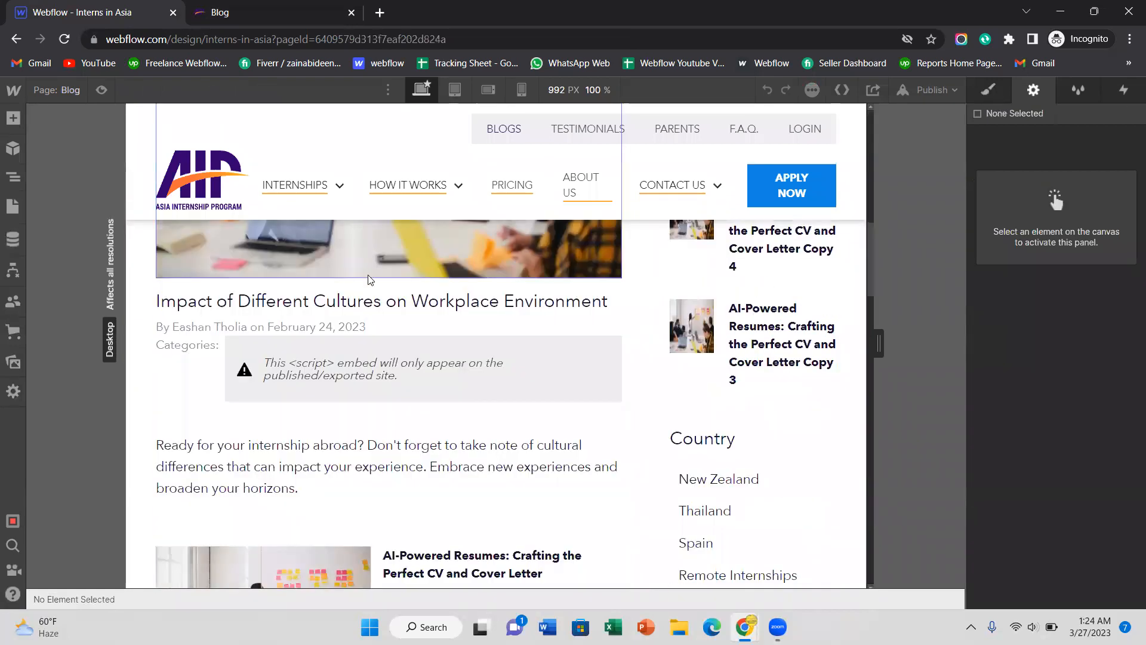
{"action": "left_click", "coordinate": [300, 338]}
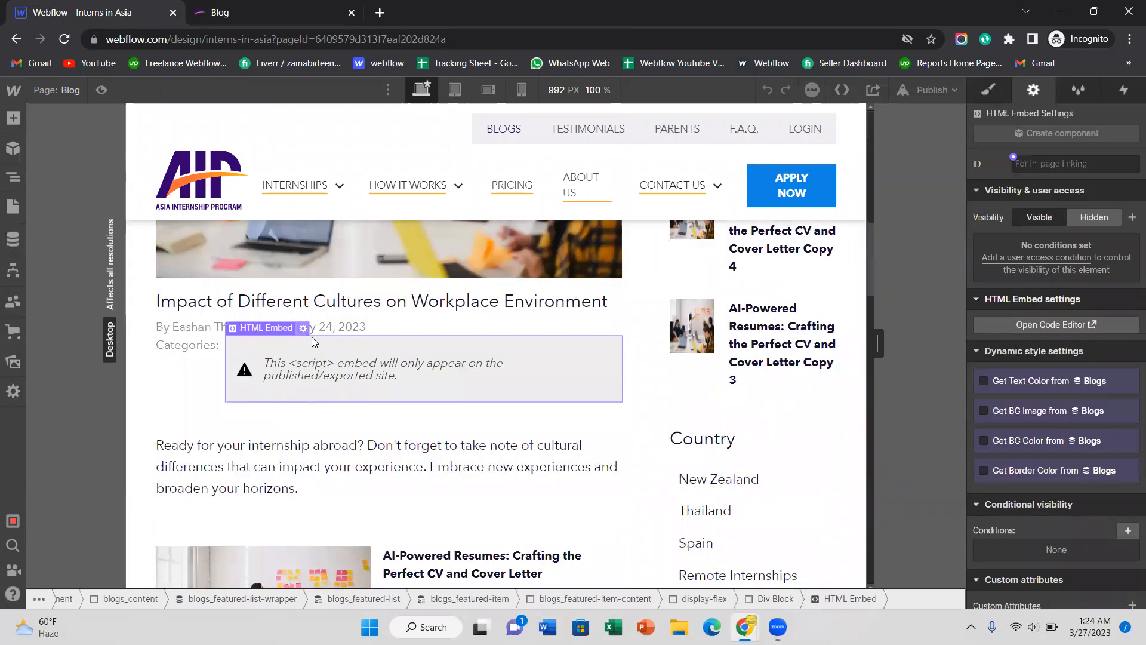
{"action": "double_click", "coordinate": [377, 376]}
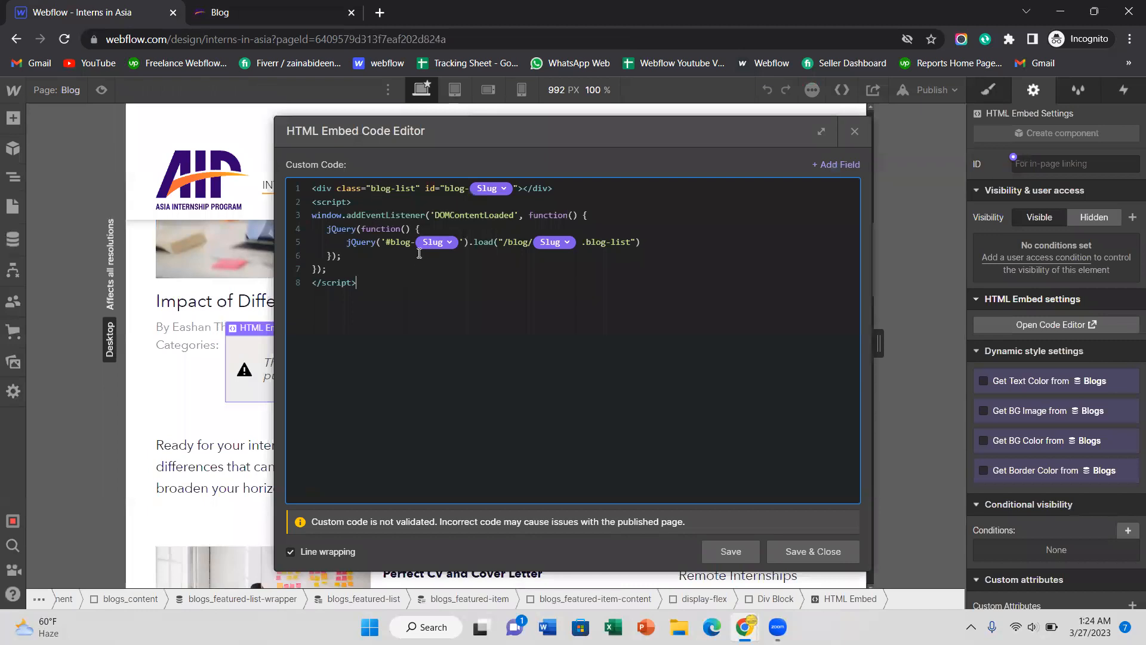
Step: Examine both blog-list class references in the embed code, in the div and the load call, and save and close the editor
{"action": "left_click_drag", "start_coordinate": [372, 189], "coordinate": [414, 189]}
{"action": "left_click_drag", "start_coordinate": [585, 242], "coordinate": [626, 243]}
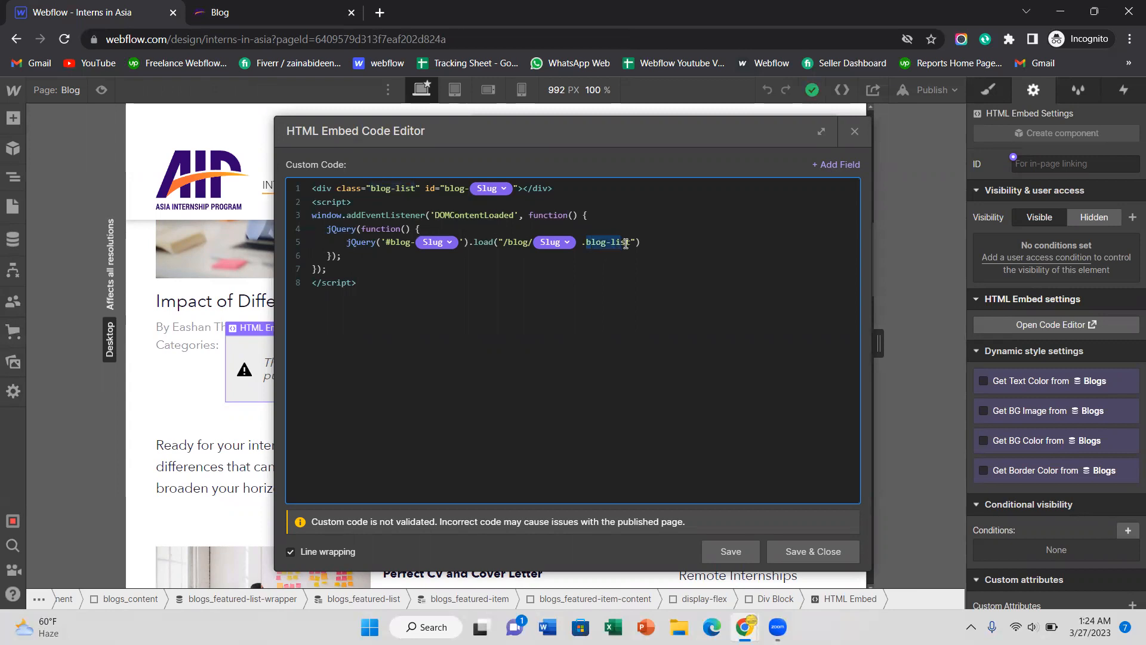
{"action": "left_click", "coordinate": [591, 326]}
{"action": "left_click", "coordinate": [807, 546]}
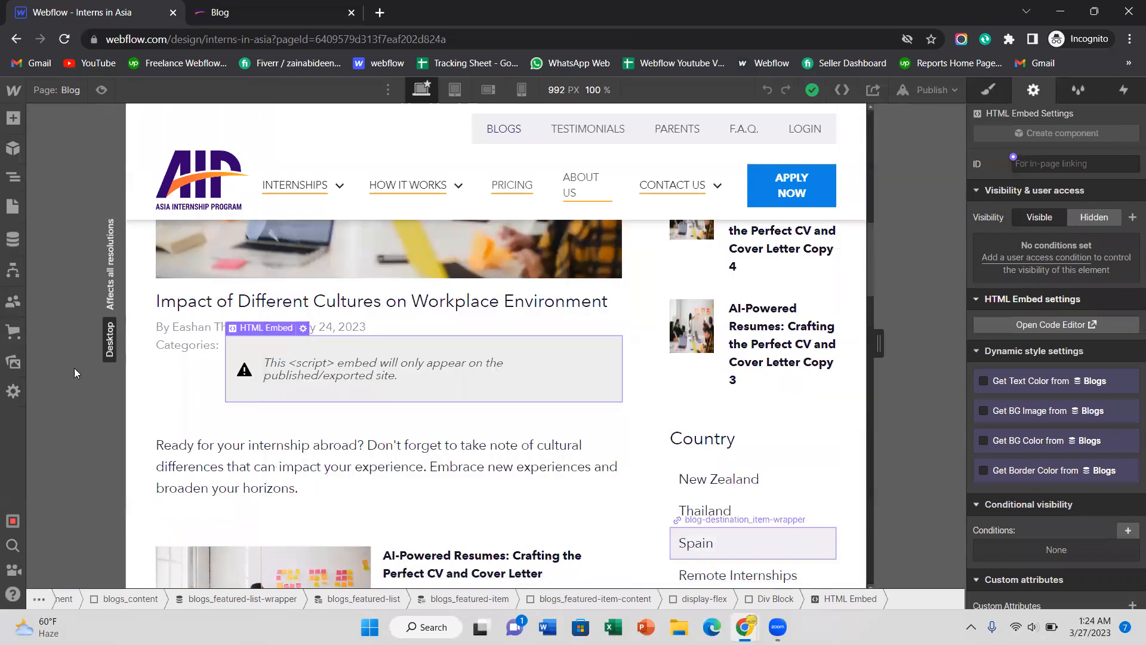
Step: Check the Collection URL in the Blogs collection settings and reopen the featured post's embed code to compare its blog slug paths
{"action": "left_click", "coordinate": [13, 239]}
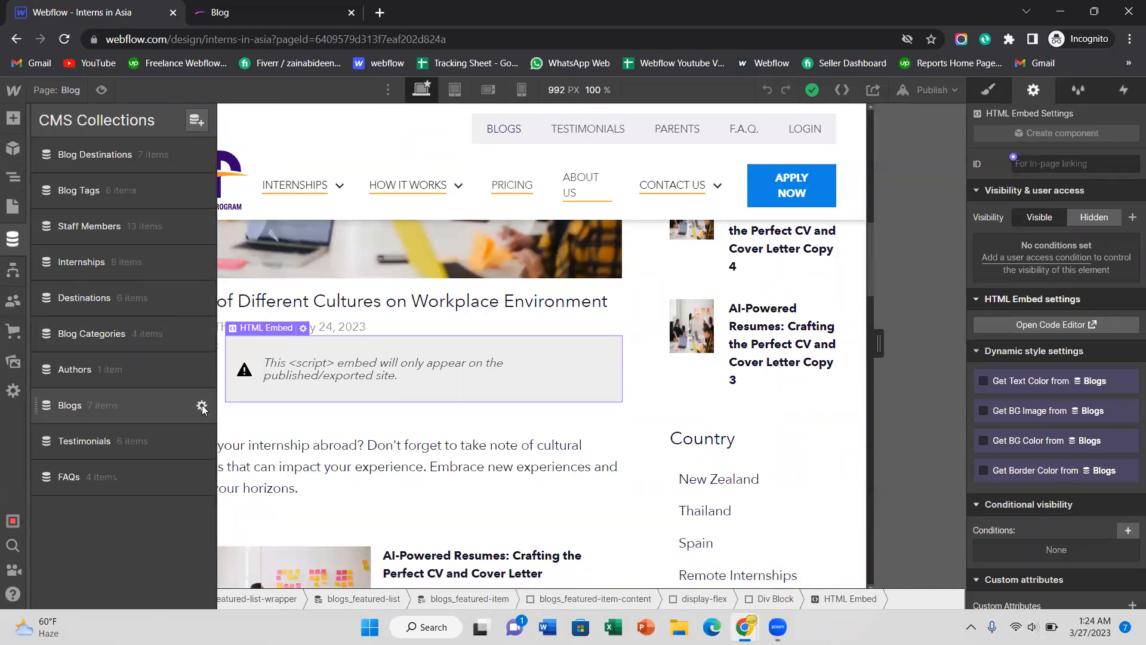
{"action": "left_click", "coordinate": [202, 406]}
{"action": "left_click", "coordinate": [251, 311]}
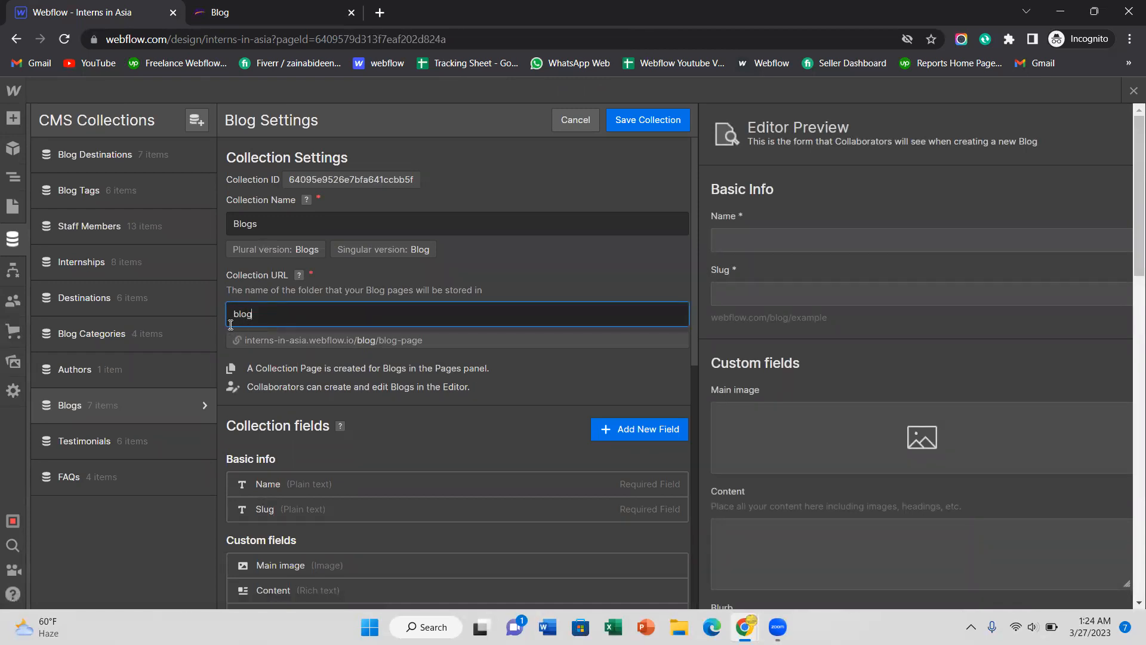
{"action": "left_click", "coordinate": [12, 239]}
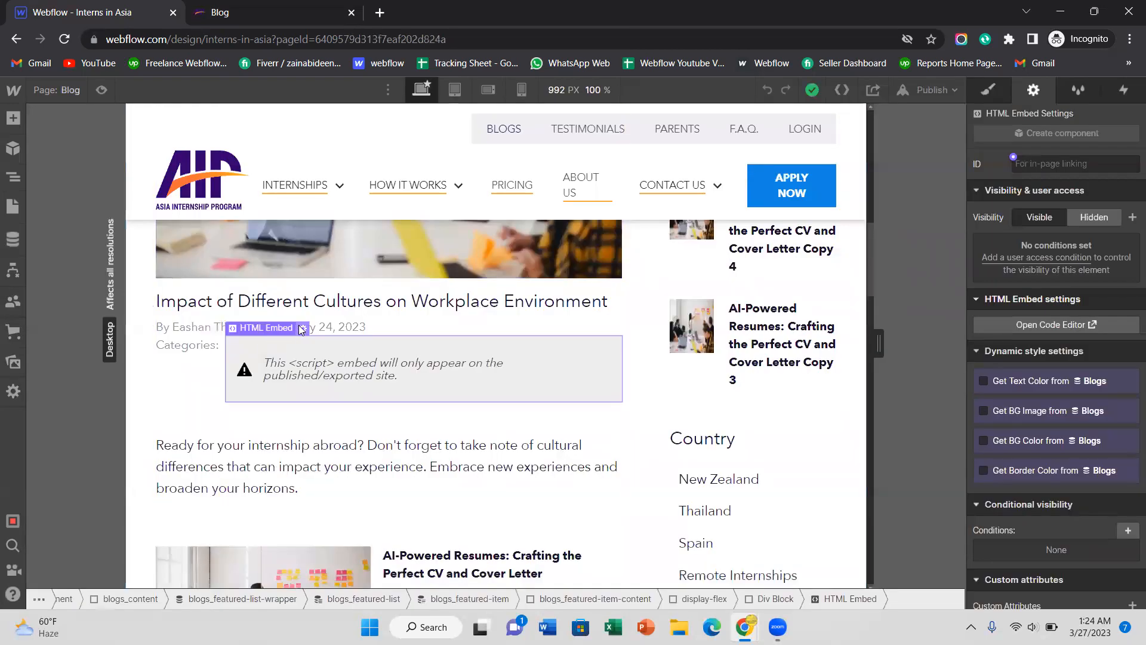
{"action": "left_click", "coordinate": [302, 329]}
{"action": "double_click", "coordinate": [452, 189]}
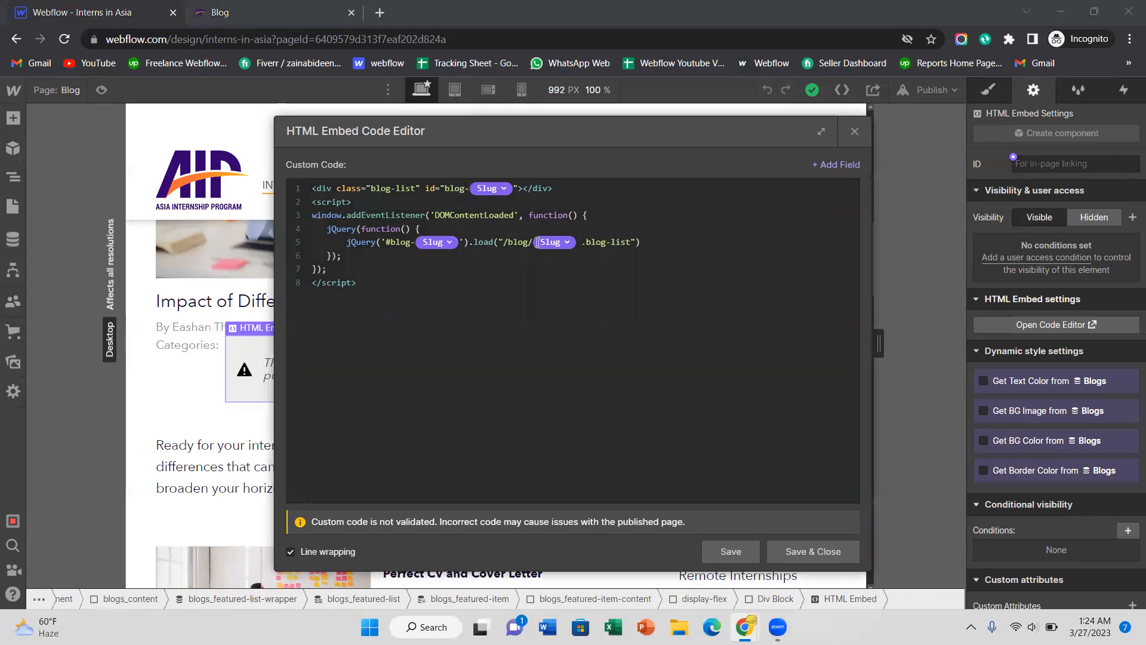
Step: Switch to the Google Docs document "Nested CMS limitations in webflow" and highlight the your-class-name placeholder in the embedded code's div
{"action": "mouse_move", "coordinate": [744, 627]}
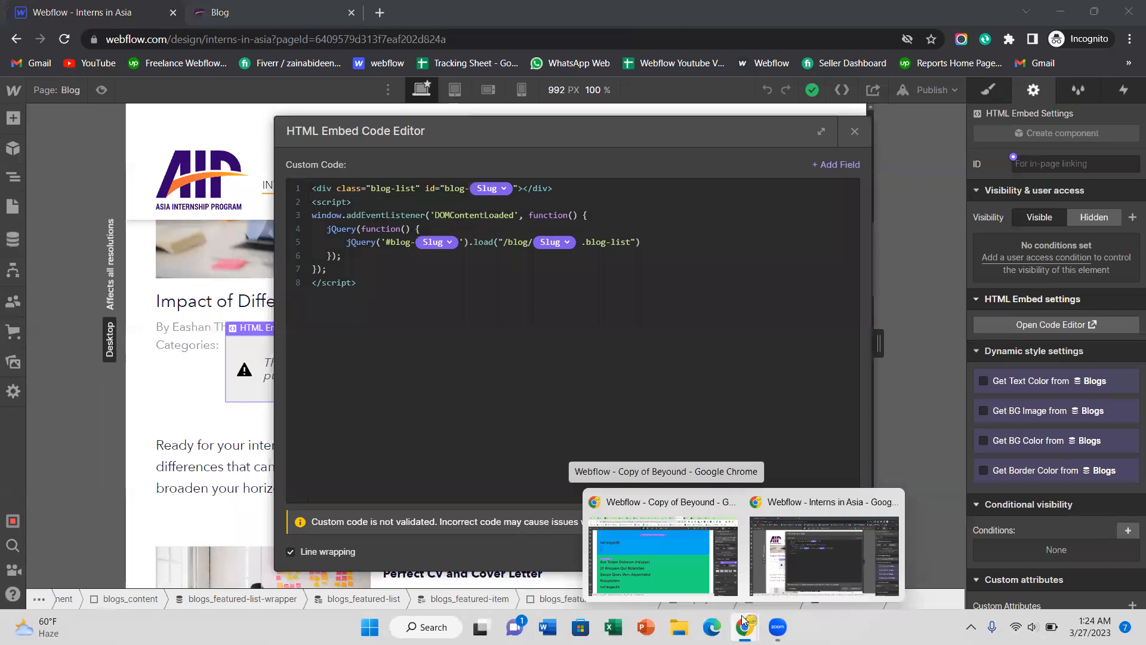
{"action": "left_click", "coordinate": [630, 9]}
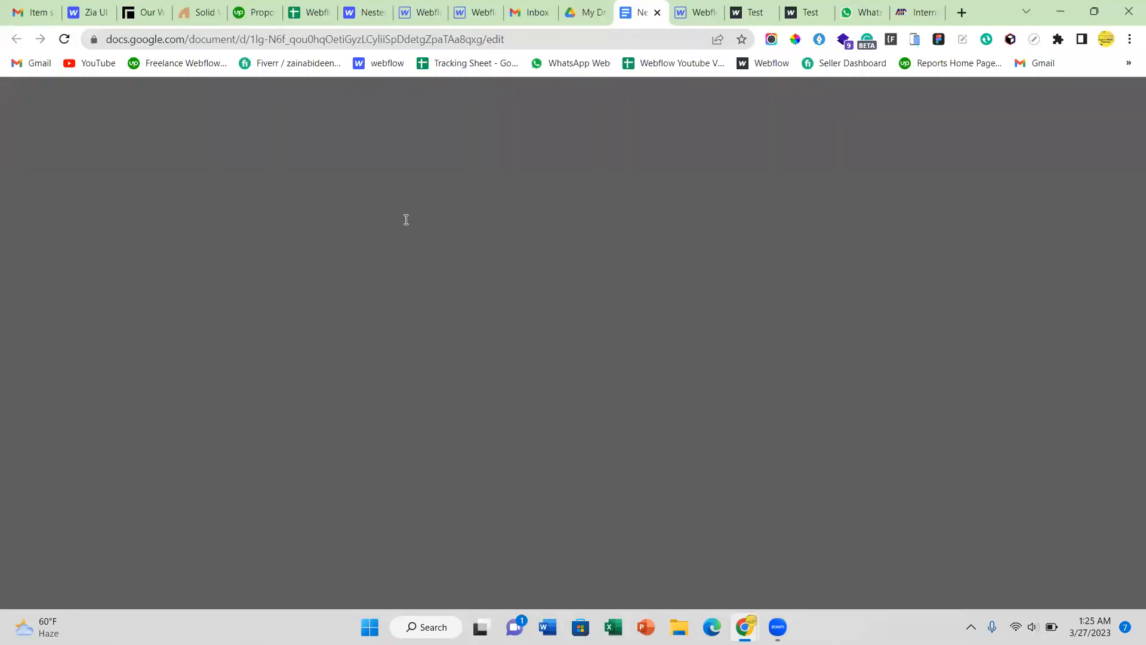
{"action": "scroll", "coordinate": [410, 314], "scroll_direction": "down", "scroll_amount": 1}
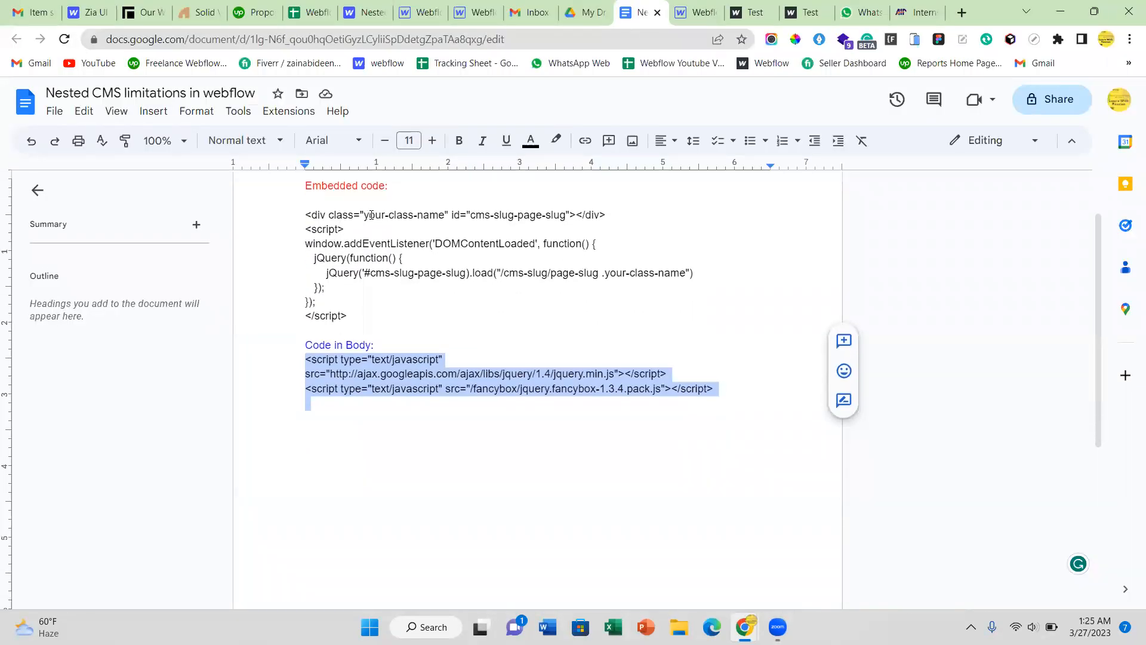
{"action": "left_click_drag", "start_coordinate": [366, 218], "coordinate": [446, 220]}
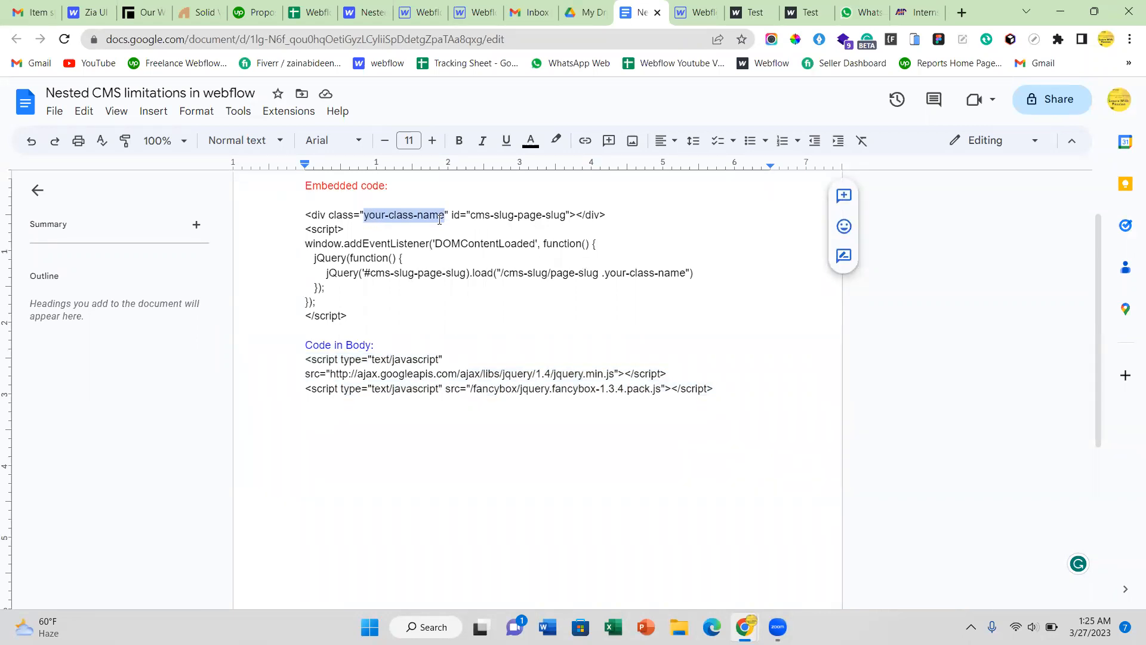
Step: Highlight the your-class-name placeholder in the load call and each cms-slug placeholder in the document's embedded code
{"action": "left_click_drag", "start_coordinate": [605, 273], "coordinate": [686, 274]}
{"action": "left_click_drag", "start_coordinate": [471, 215], "coordinate": [516, 219]}
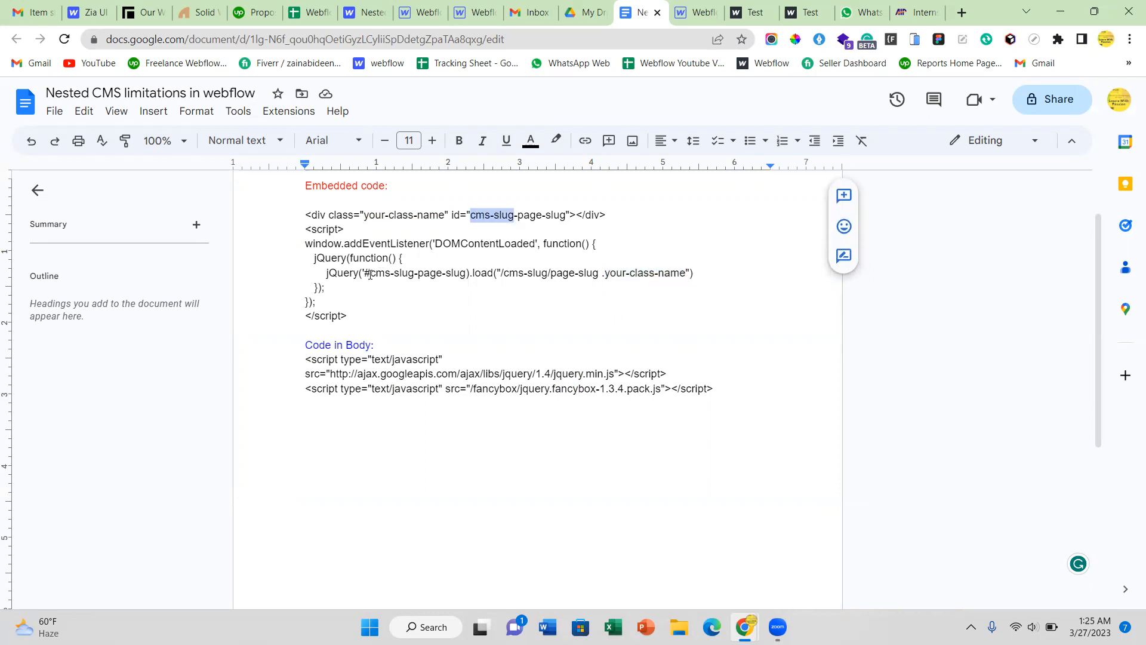
{"action": "left_click_drag", "start_coordinate": [370, 273], "coordinate": [414, 274]}
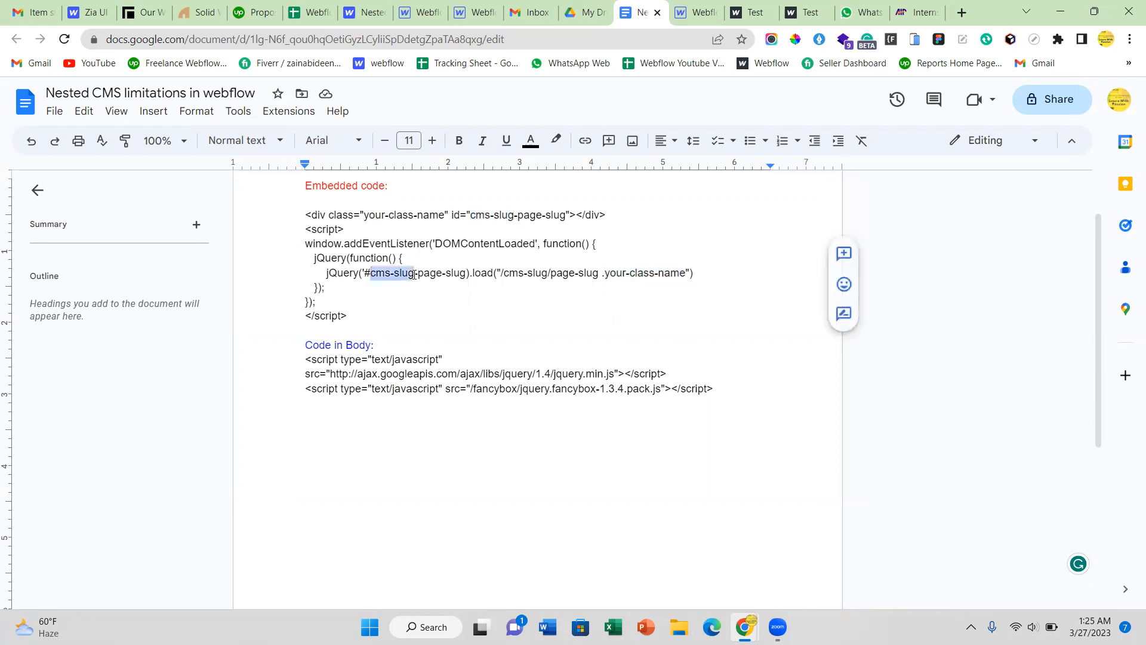
{"action": "left_click_drag", "start_coordinate": [503, 275], "coordinate": [547, 273]}
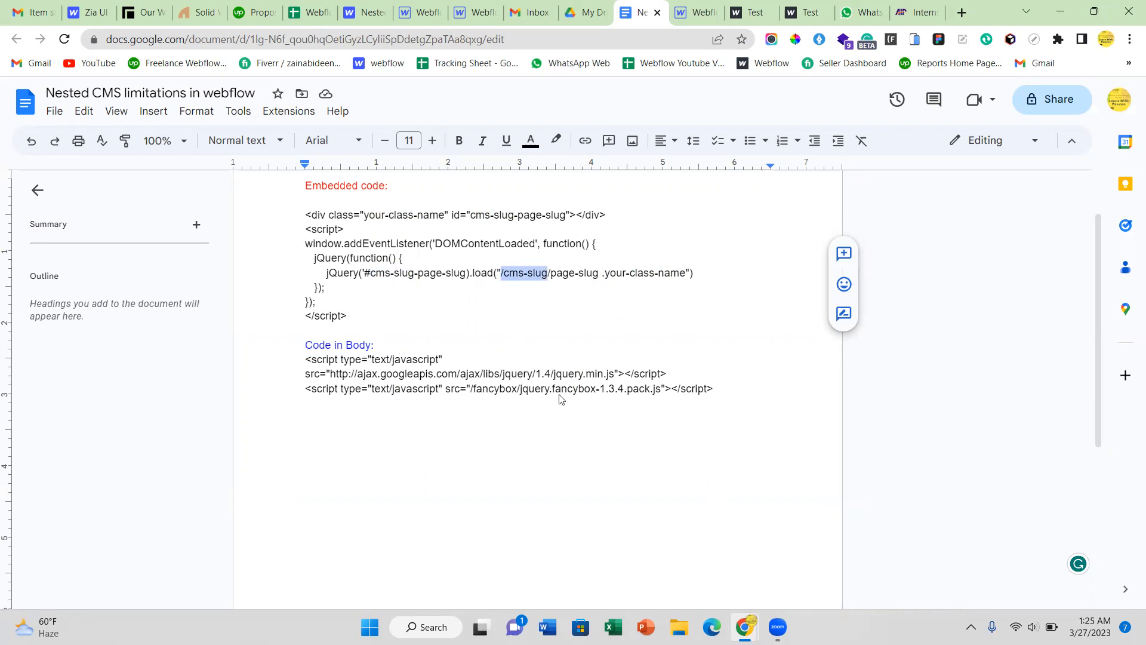
Step: Switch to the Webflow embed code editor and remove the Slug field from the div's id
{"action": "key", "text": "alt+Tab"}
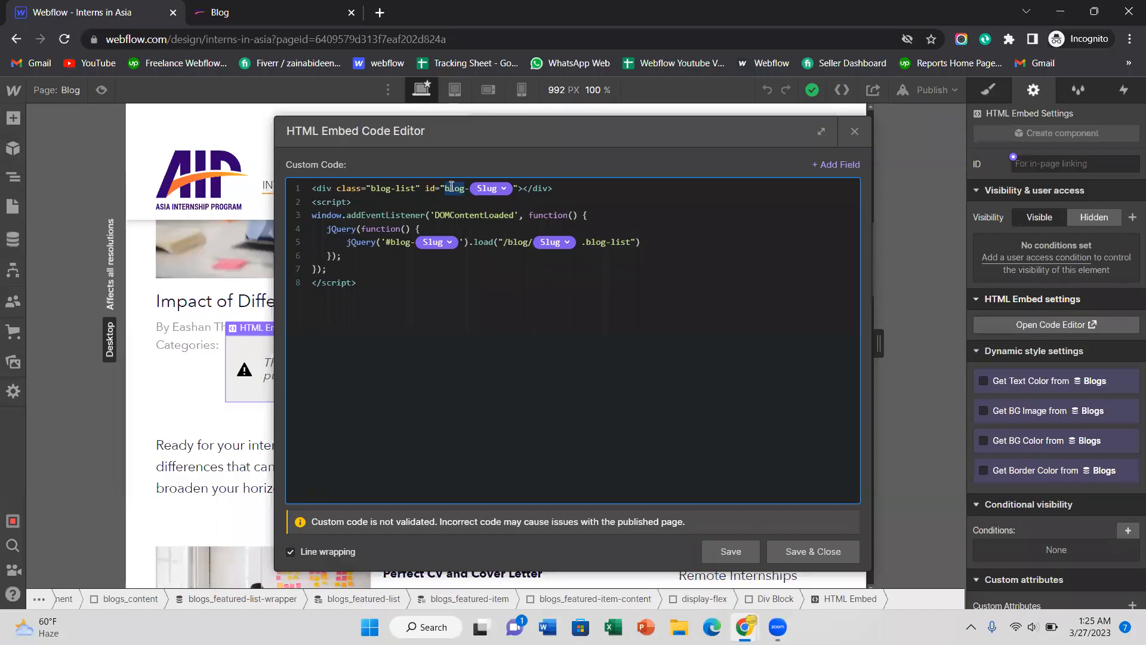
{"action": "left_click", "coordinate": [505, 189]}
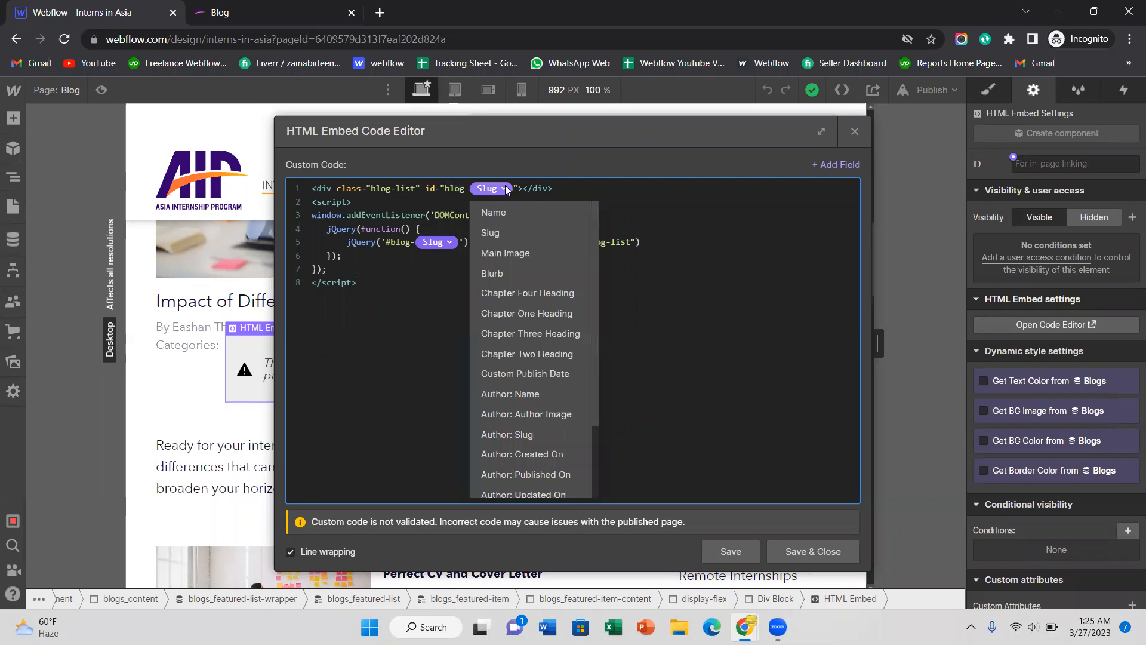
{"action": "left_click", "coordinate": [506, 189]}
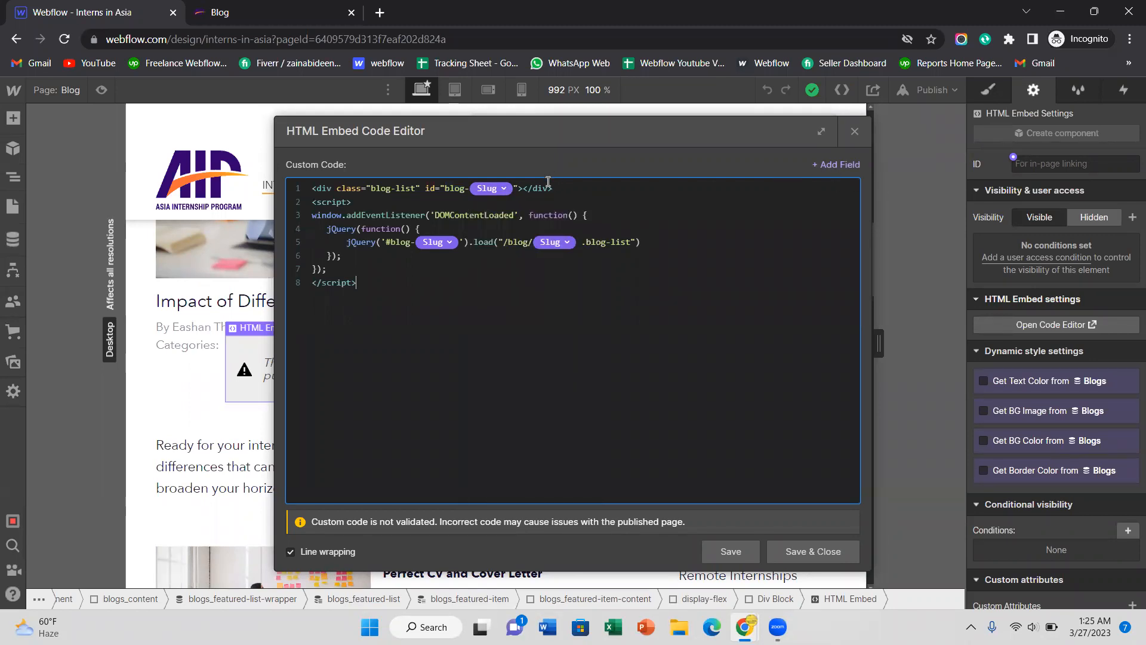
{"action": "left_click", "coordinate": [505, 189]}
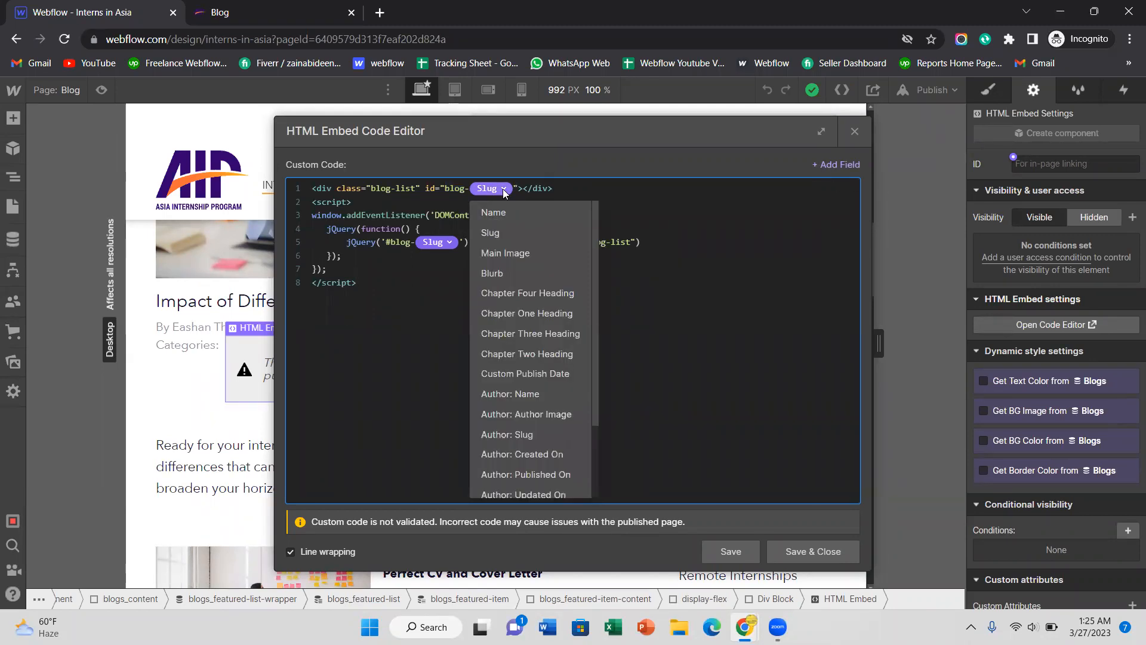
{"action": "scroll", "coordinate": [524, 466], "scroll_direction": "down", "scroll_amount": 2}
{"action": "left_click", "coordinate": [517, 488]}
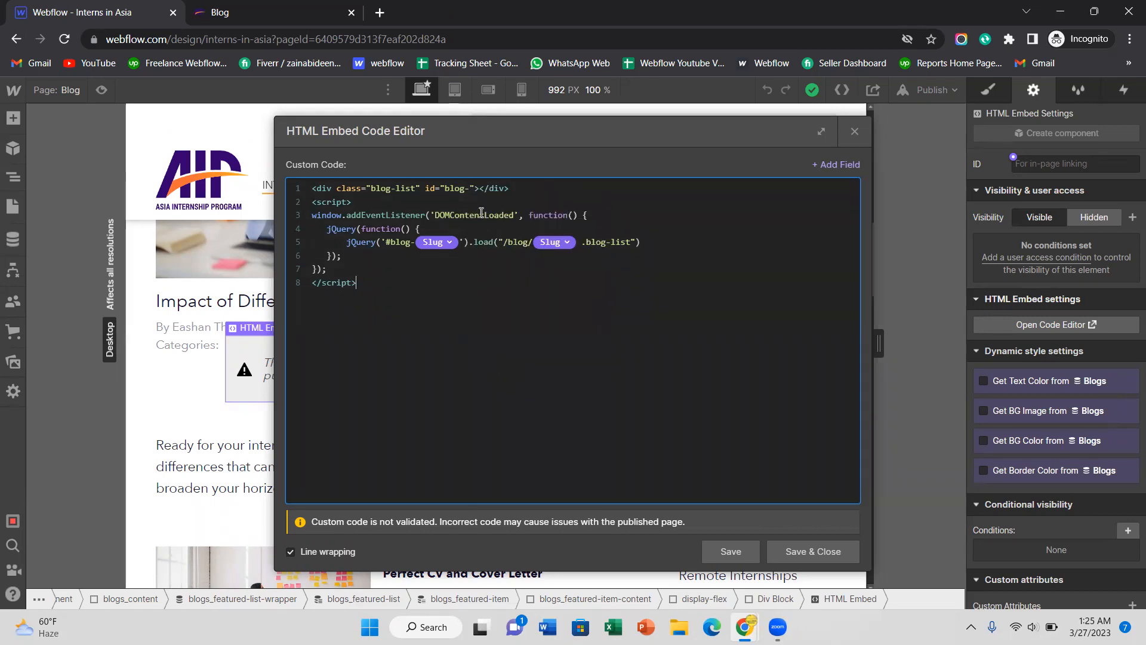
Step: Check the page-slug placeholder in the Google Docs snippet, insert the Slug field after "blog-" in the Webflow embed's div id, and save and close the editor
{"action": "key", "text": "alt+Tab"}
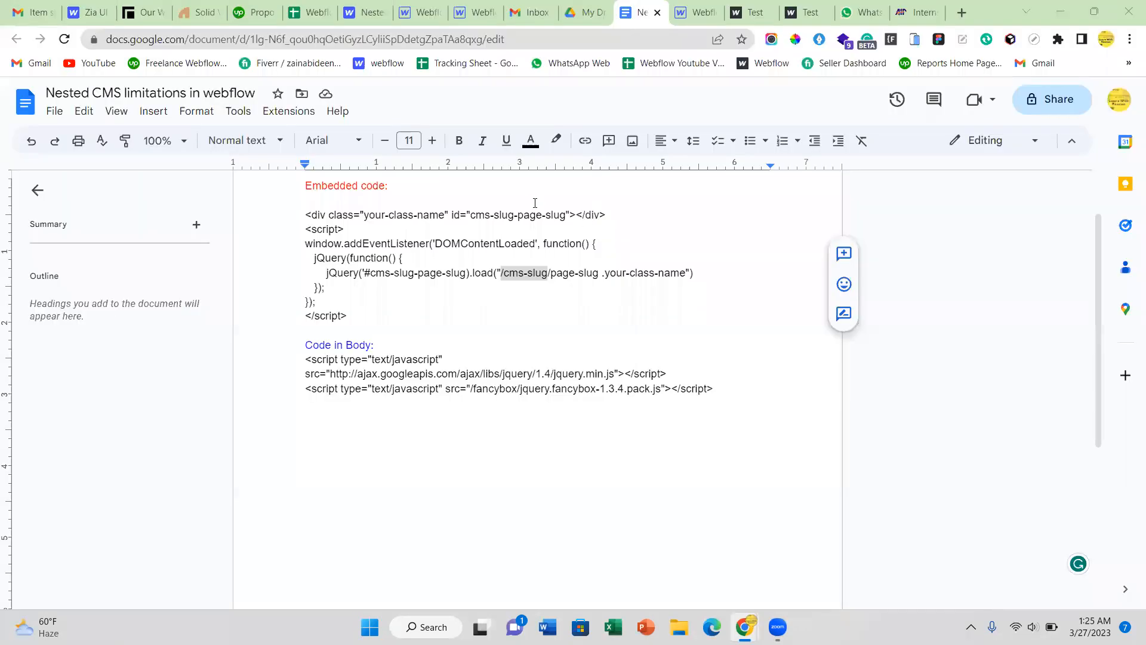
{"action": "left_click_drag", "start_coordinate": [517, 217], "coordinate": [565, 217]}
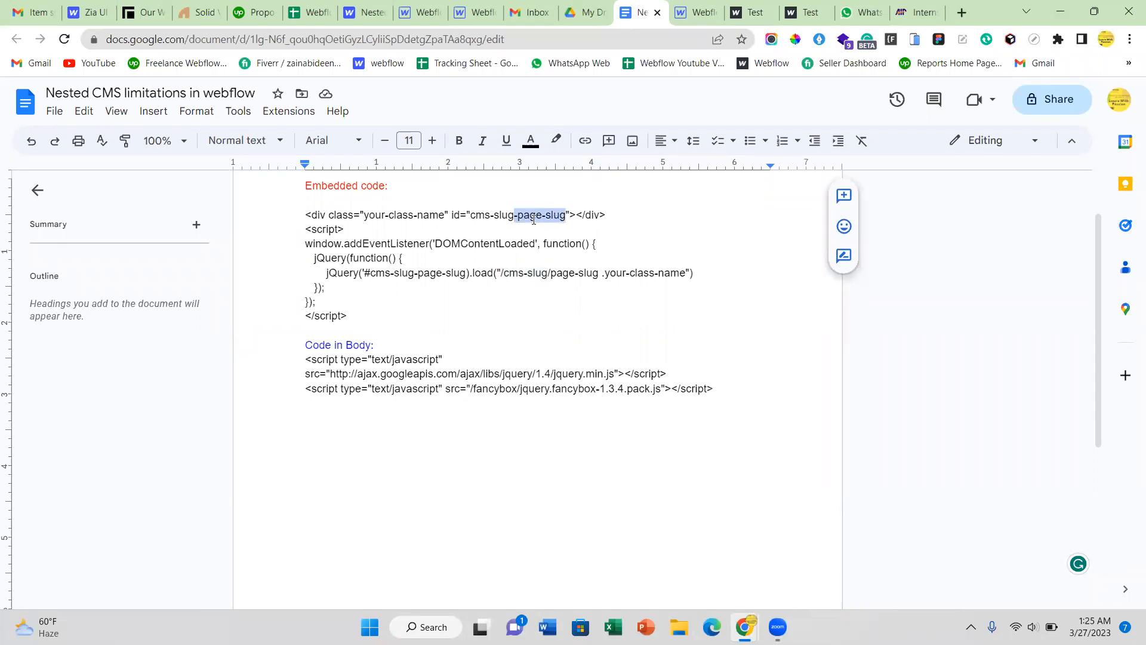
{"action": "key", "text": "alt+Tab"}
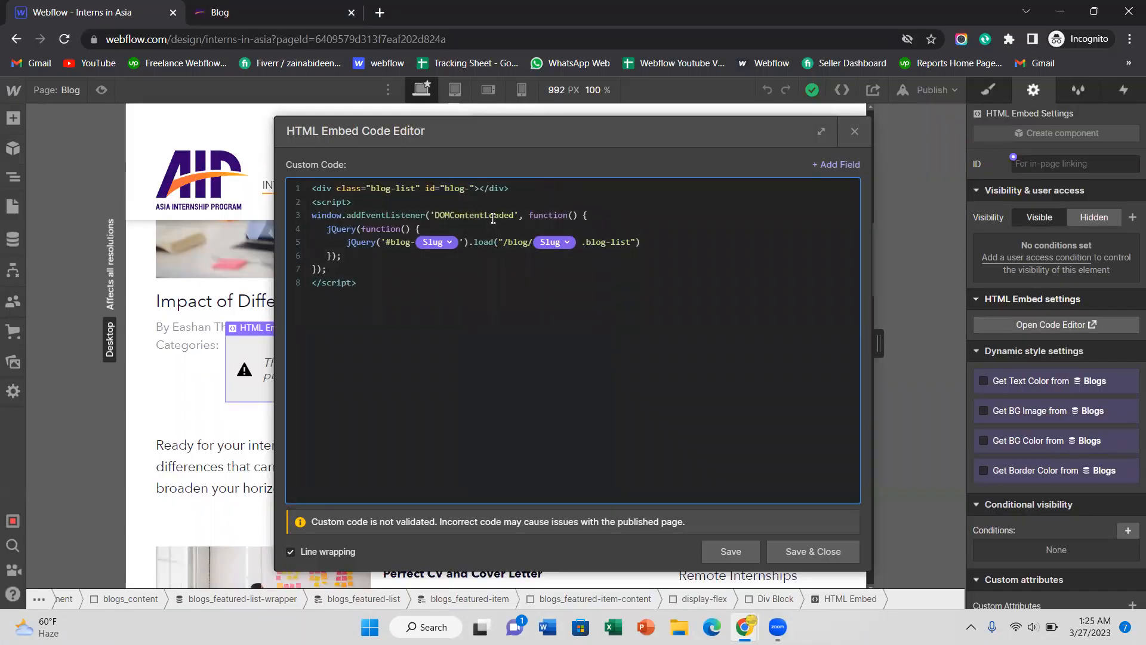
{"action": "left_click", "coordinate": [833, 165]}
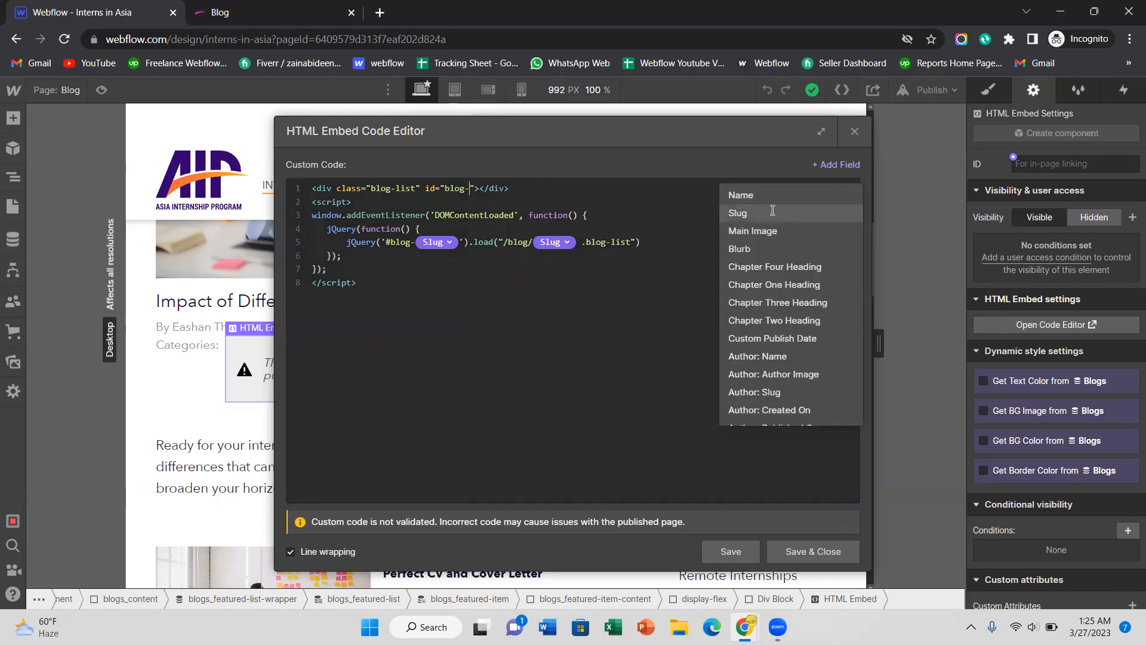
{"action": "left_click", "coordinate": [773, 214]}
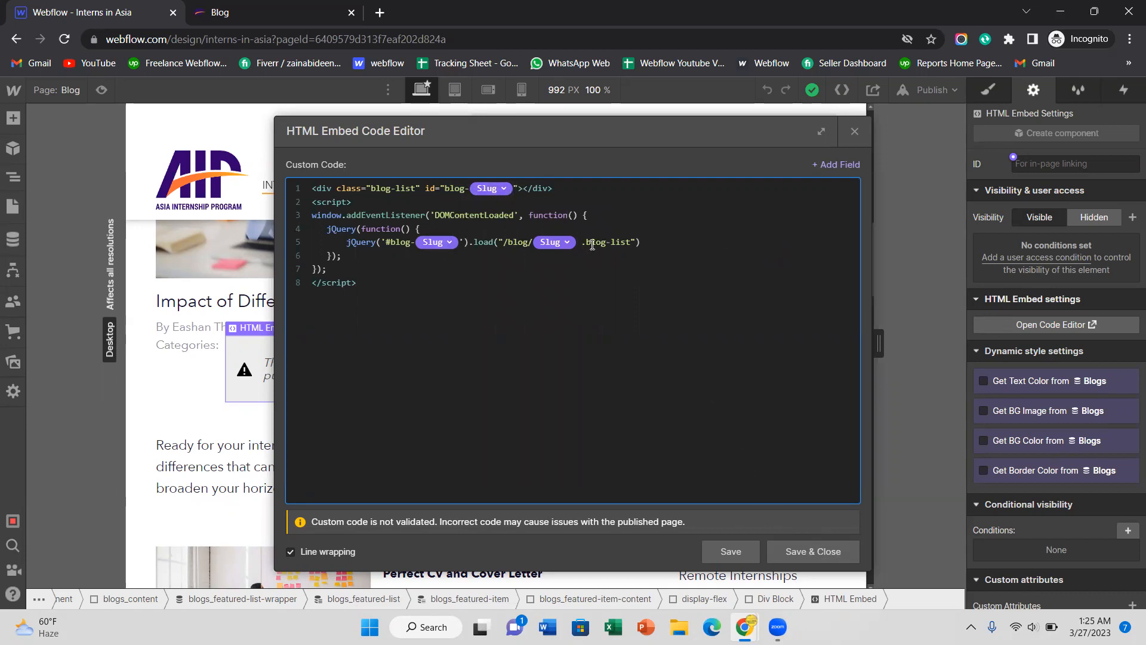
{"action": "left_click", "coordinate": [838, 553]}
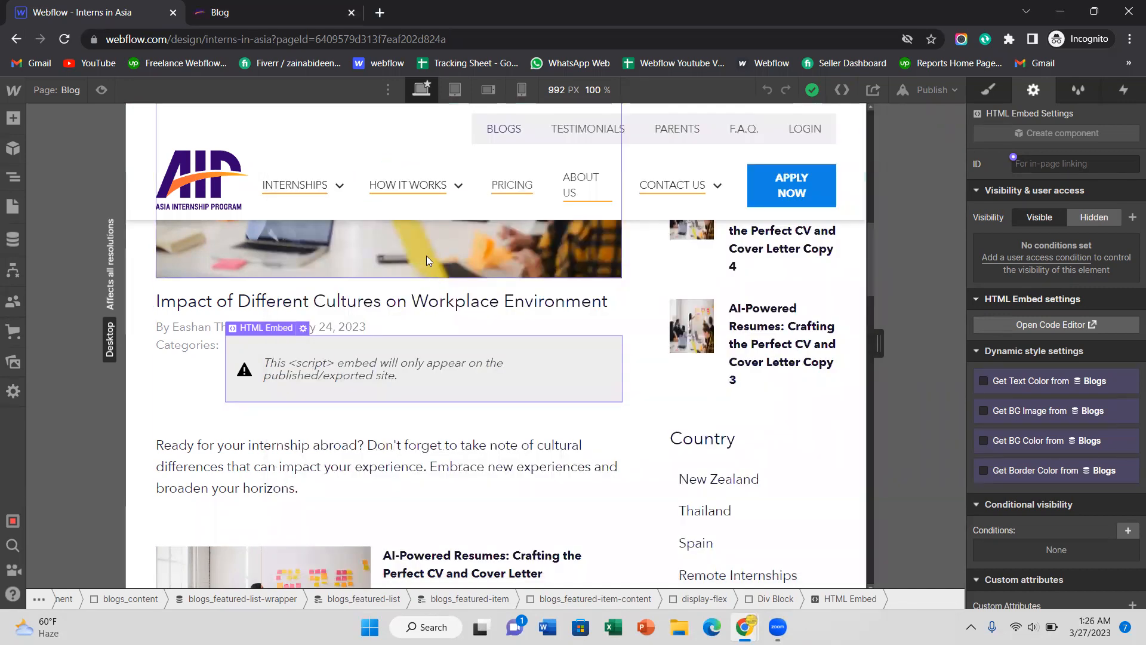
Step: Compare the Blog page settings' before </body> code with the two Code in Body scripts in the Google Docs document, and return to the Webflow canvas
{"action": "left_click", "coordinate": [9, 209]}
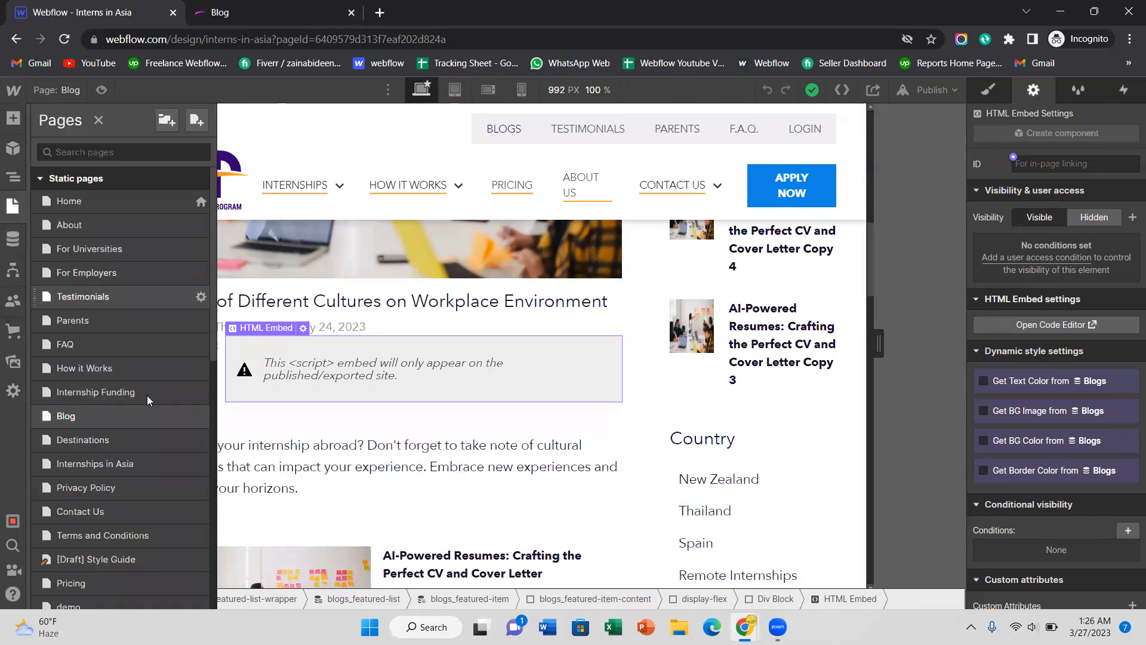
{"action": "left_click", "coordinate": [207, 416]}
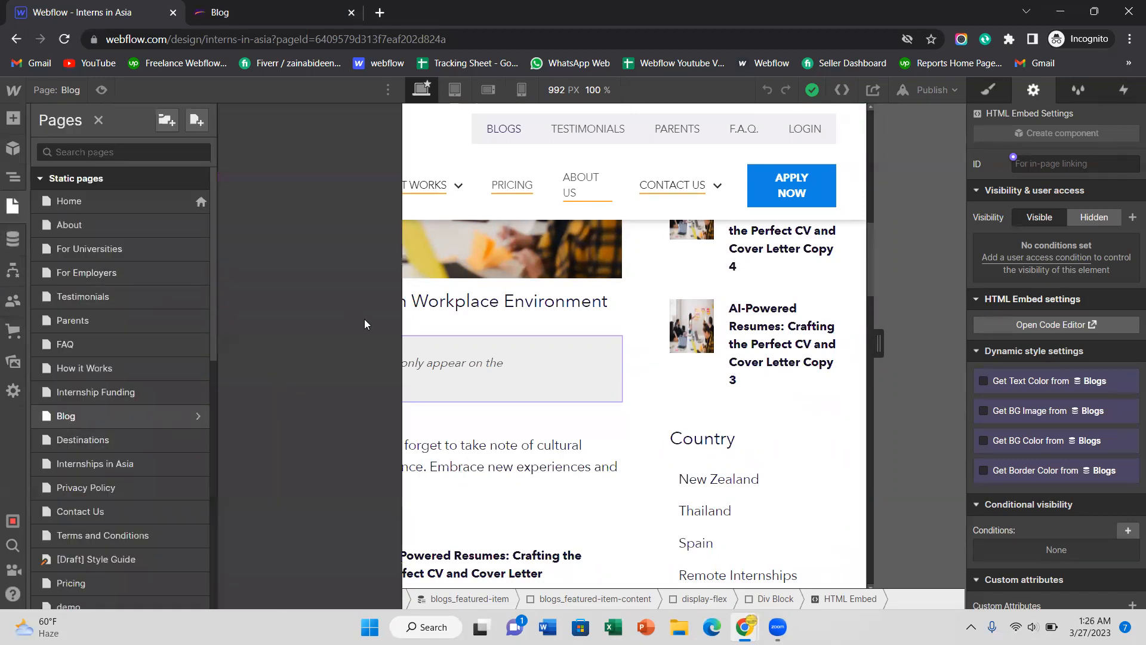
{"action": "scroll", "coordinate": [358, 334], "scroll_direction": "down", "scroll_amount": 15}
{"action": "scroll", "coordinate": [357, 332], "scroll_direction": "down", "scroll_amount": 10}
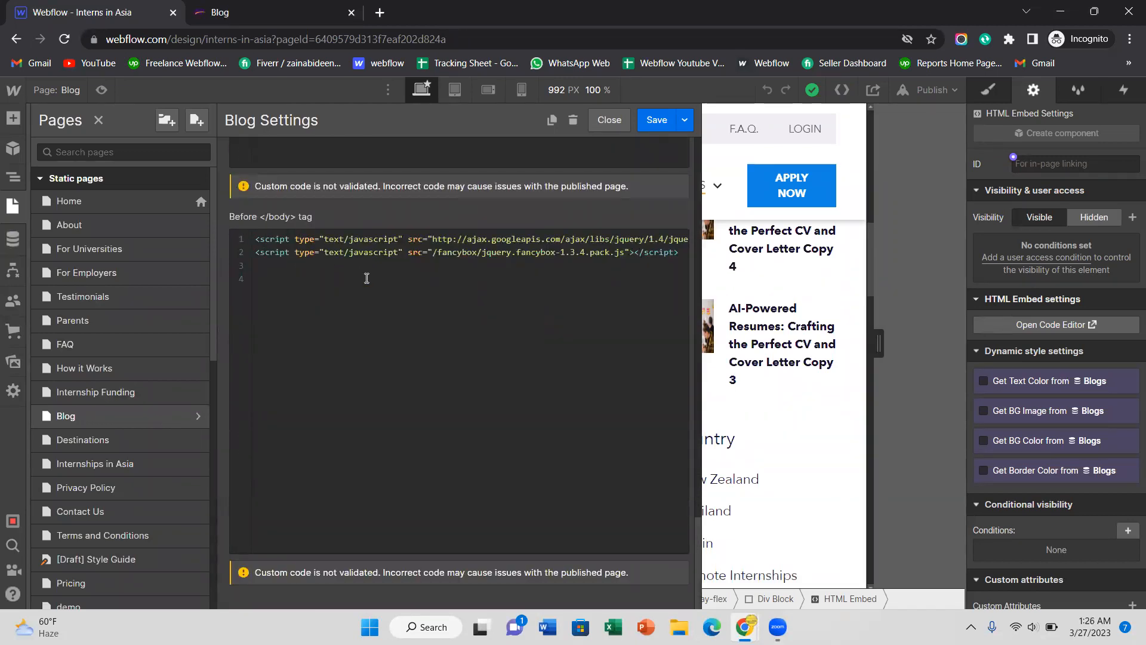
{"action": "key", "text": "alt+Tab"}
{"action": "left_click_drag", "start_coordinate": [310, 359], "coordinate": [723, 407]}
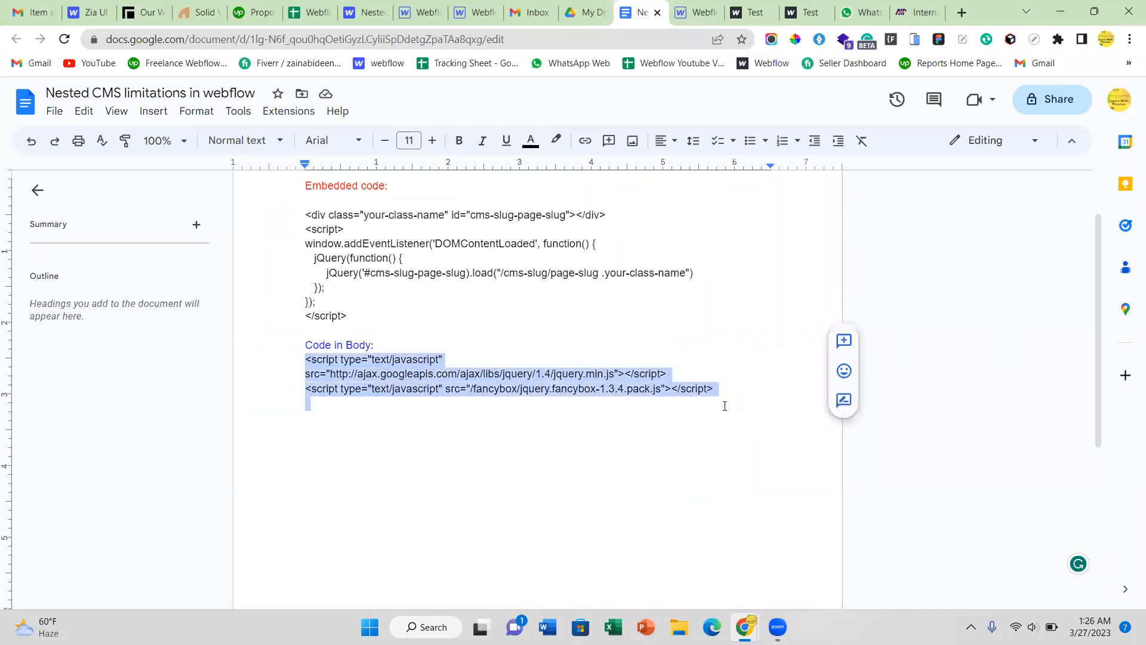
{"action": "key", "text": "alt+Tab"}
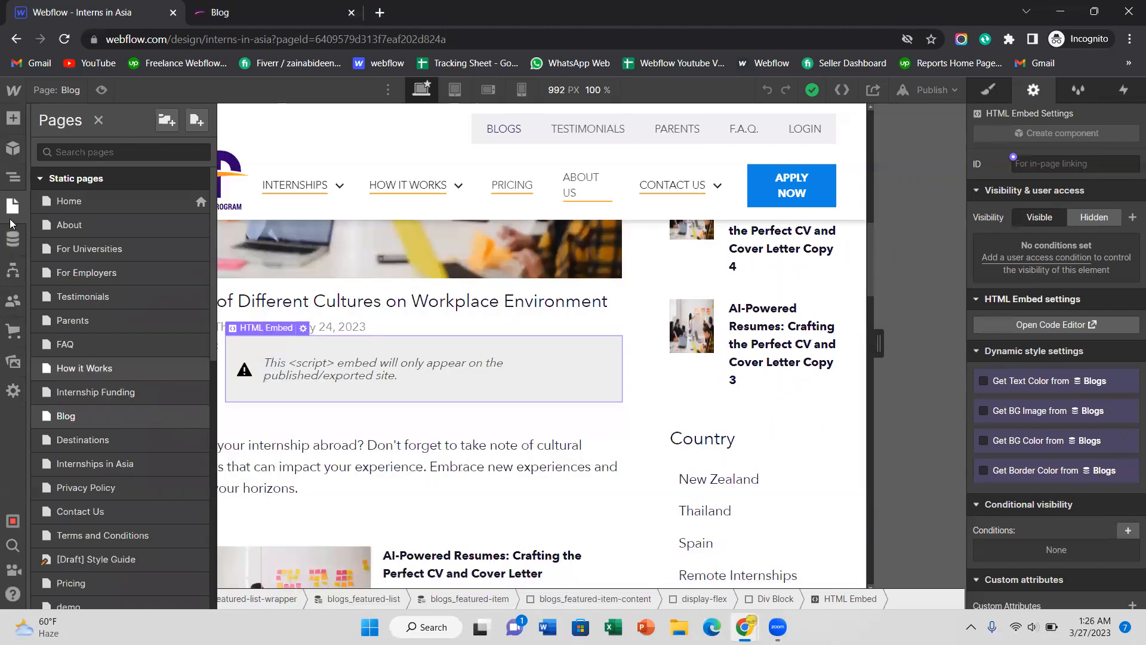
{"action": "left_click", "coordinate": [11, 206]}
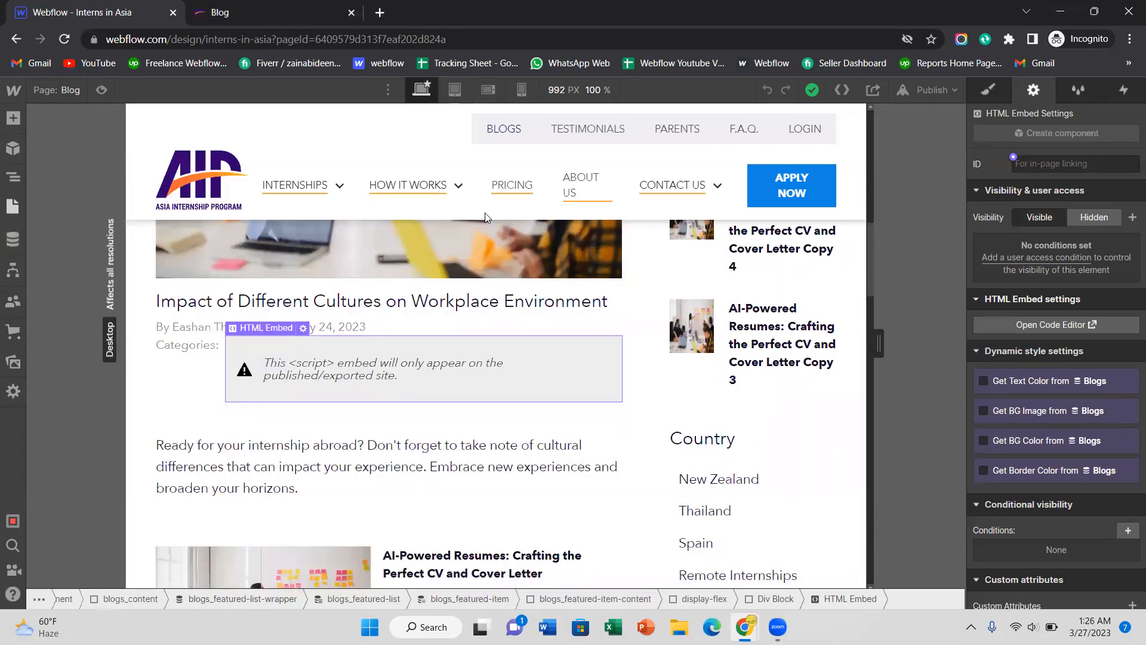
Step: Publish the site to interns-in-asia.webflow.io, open the live Blog page, and close the duplicate tab
{"action": "left_click", "coordinate": [926, 89]}
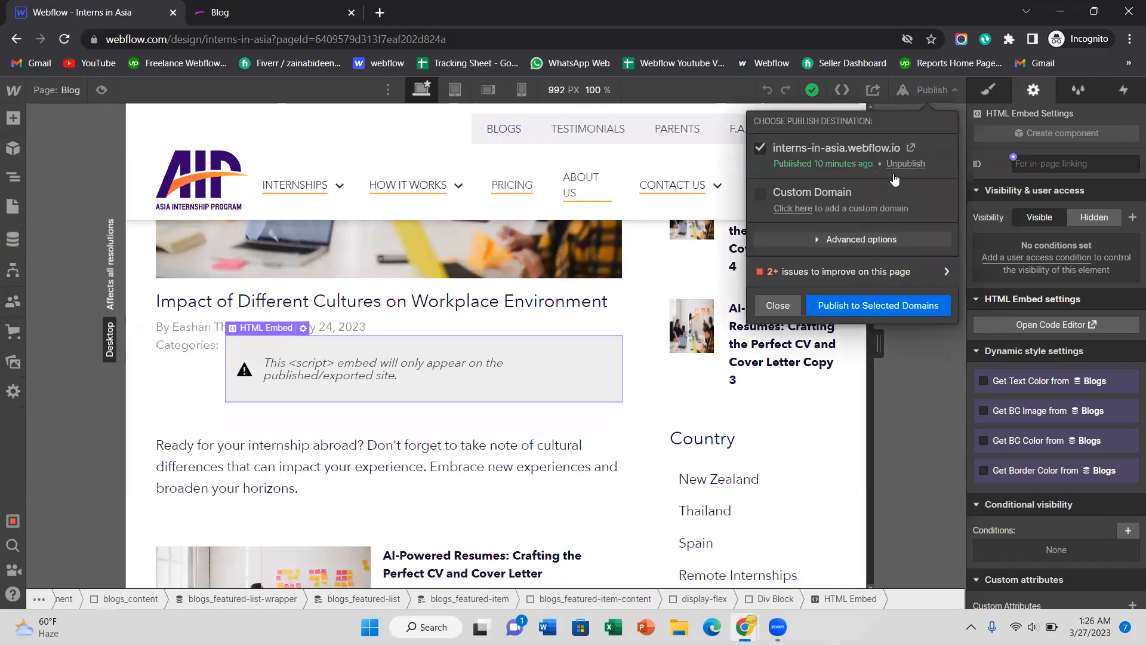
{"action": "left_click", "coordinate": [861, 304]}
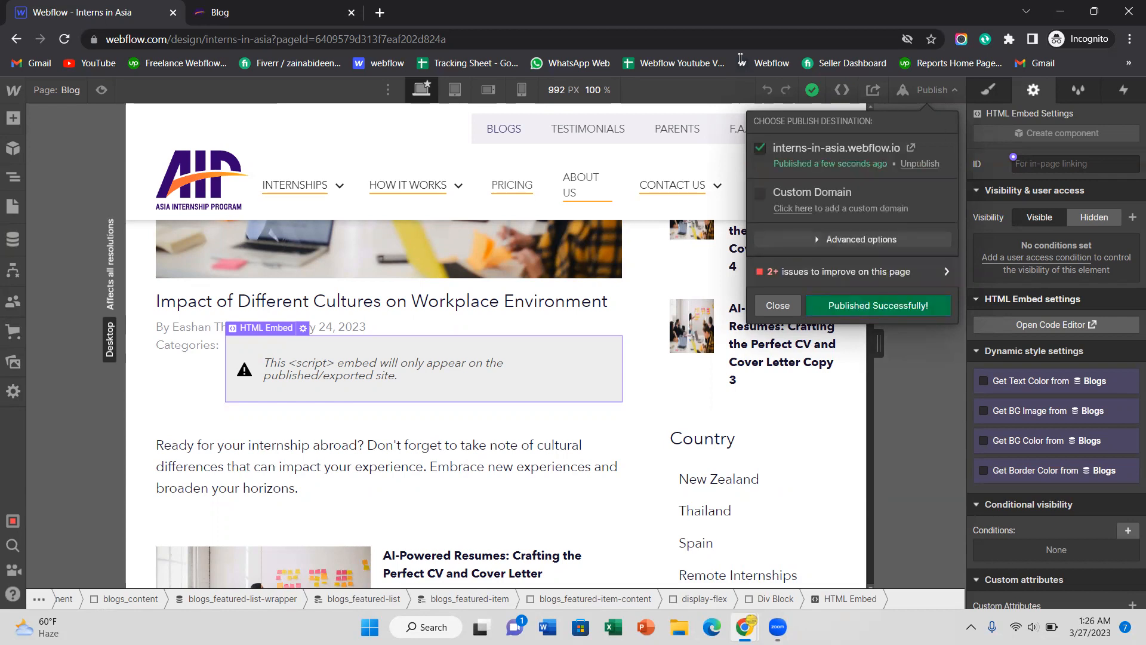
{"action": "left_click", "coordinate": [912, 149]}
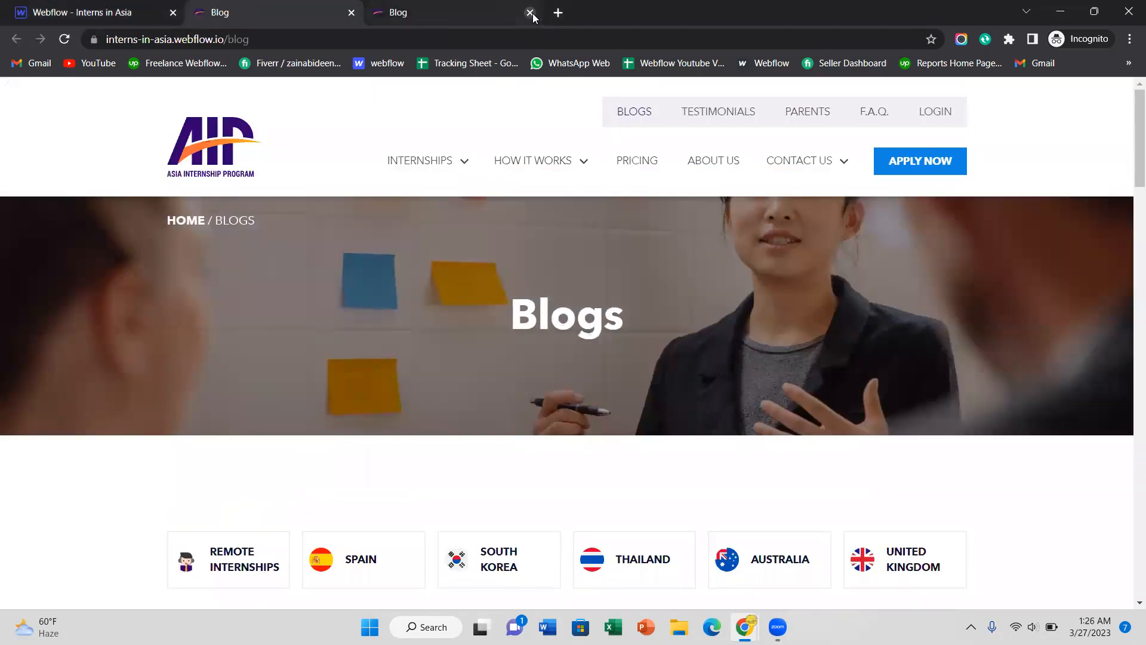
{"action": "left_click", "coordinate": [530, 12]}
Step: Examine the categories listed under the featured post and the posts below it on the live Blog page
{"action": "scroll", "coordinate": [52, 187], "scroll_direction": "down", "scroll_amount": 6}
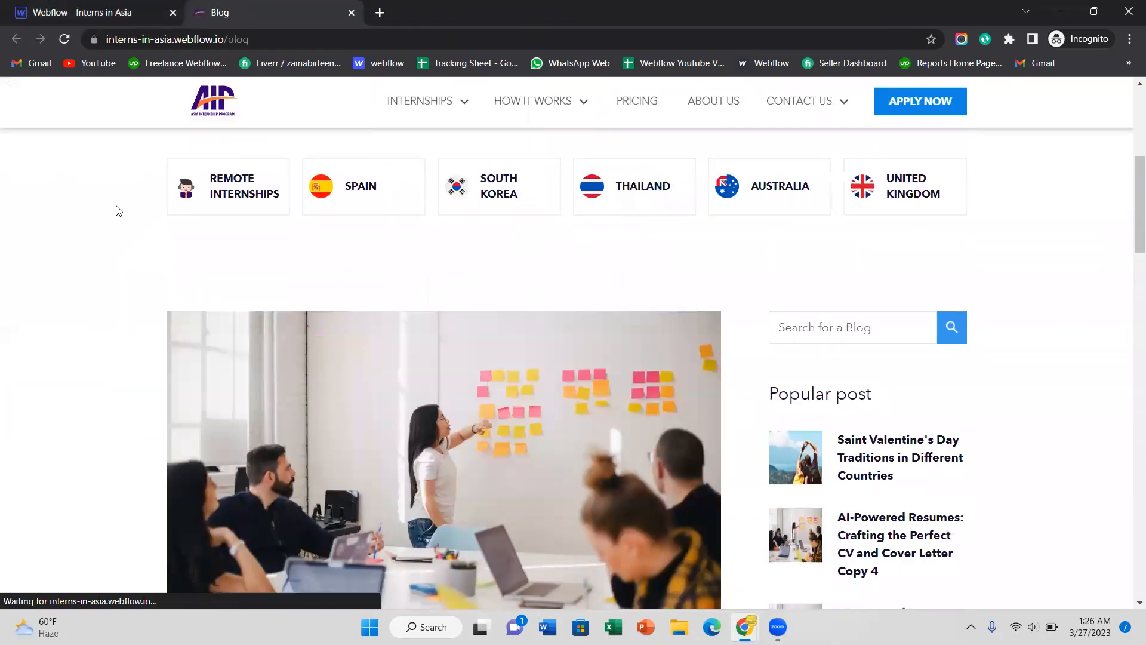
{"action": "scroll", "coordinate": [115, 206], "scroll_direction": "down", "scroll_amount": 5}
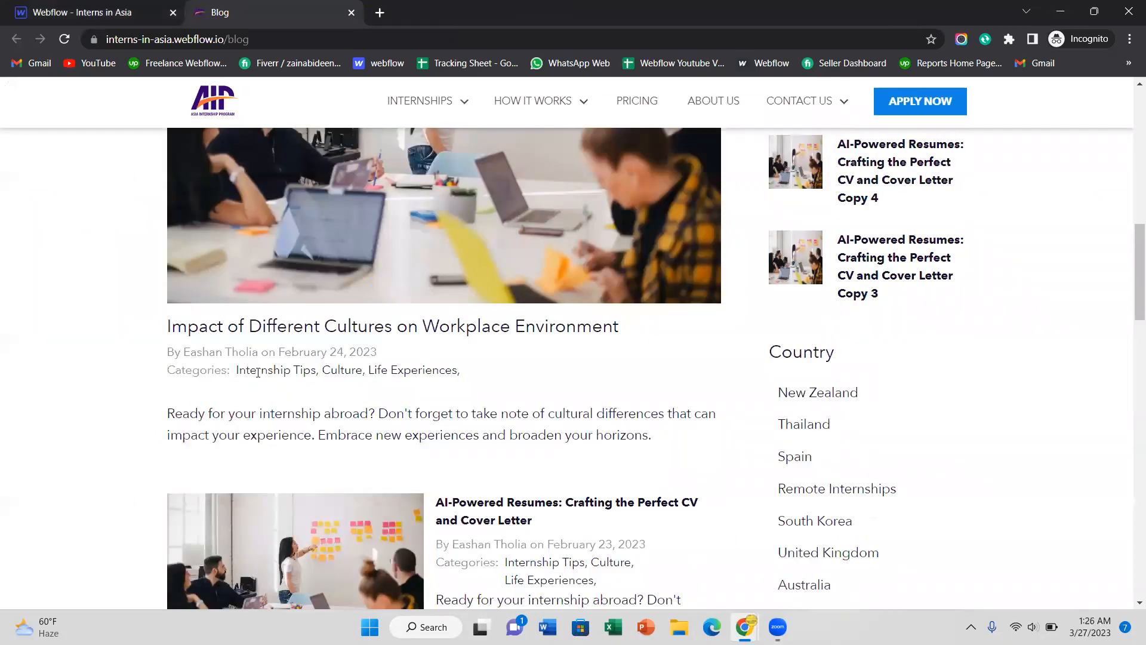
{"action": "left_click_drag", "start_coordinate": [239, 371], "coordinate": [491, 388]}
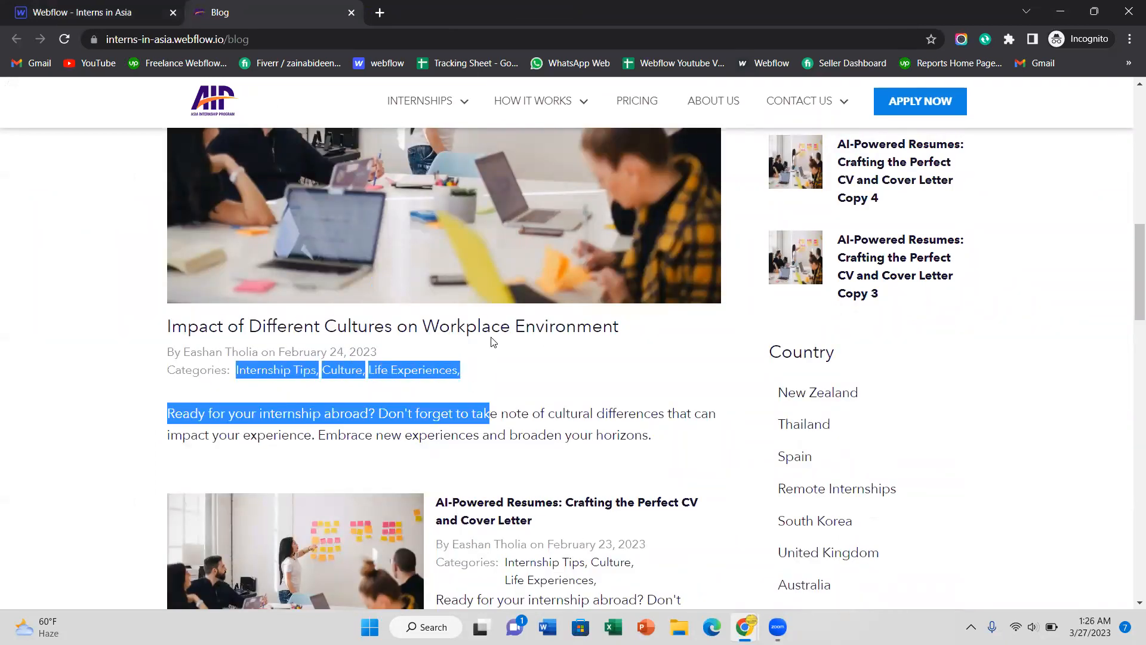
{"action": "left_click", "coordinate": [321, 387]}
{"action": "left_click_drag", "start_coordinate": [258, 373], "coordinate": [504, 387]}
{"action": "scroll", "coordinate": [505, 385], "scroll_direction": "down", "scroll_amount": 6}
{"action": "left_click_drag", "start_coordinate": [503, 191], "coordinate": [611, 211]}
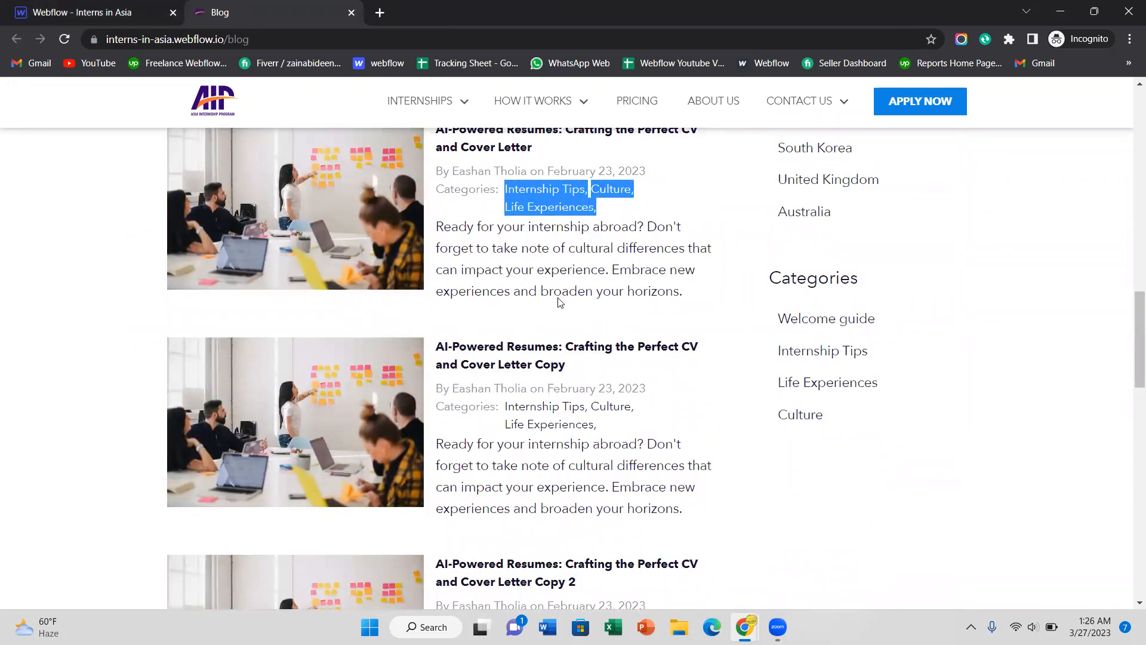
{"action": "scroll", "coordinate": [497, 264], "scroll_direction": "up", "scroll_amount": 1}
Step: Return to the Webflow Designer, dismiss the publish options, and open the Blog Categories collection
{"action": "left_click", "coordinate": [89, 12]}
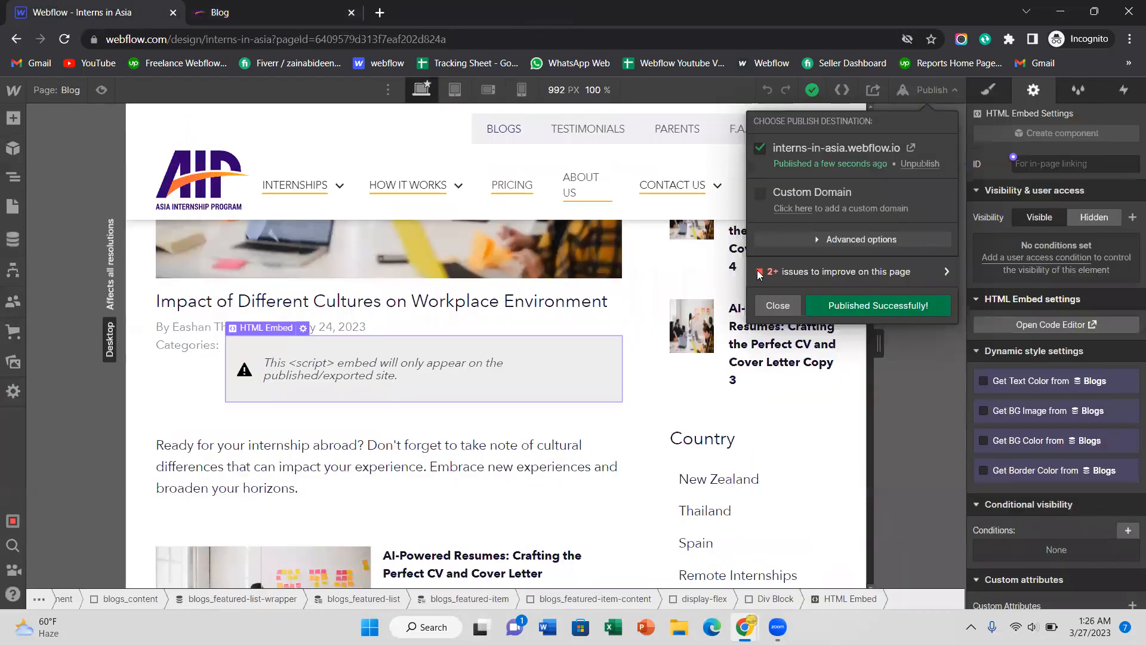
{"action": "left_click", "coordinate": [790, 305]}
{"action": "left_click", "coordinate": [11, 239]}
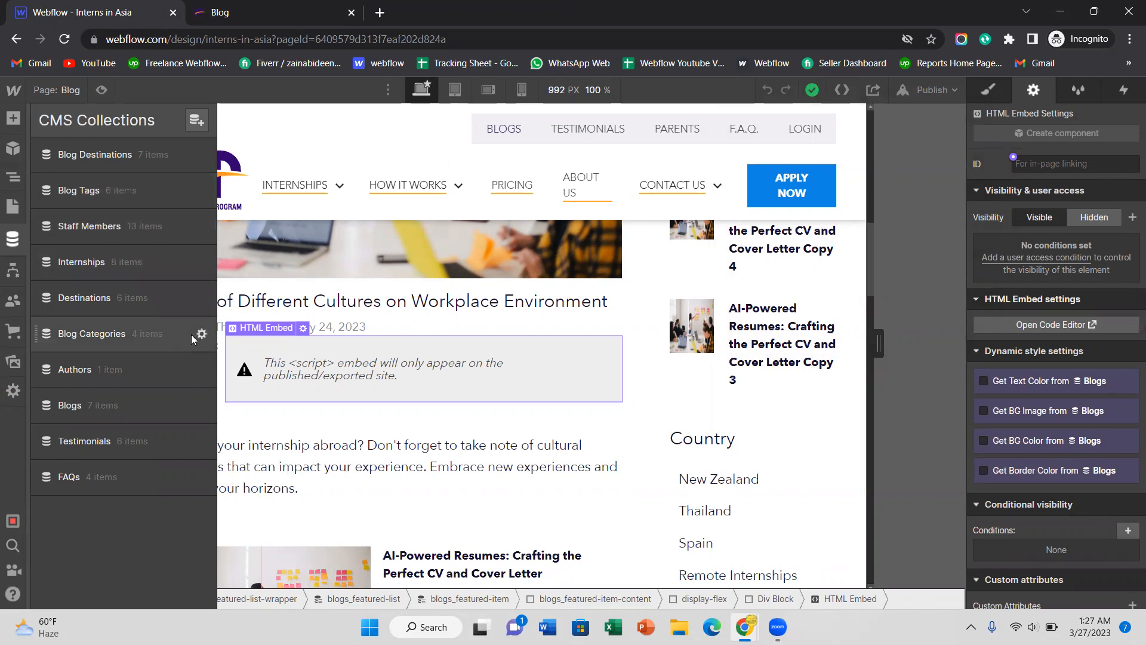
{"action": "left_click", "coordinate": [156, 335]}
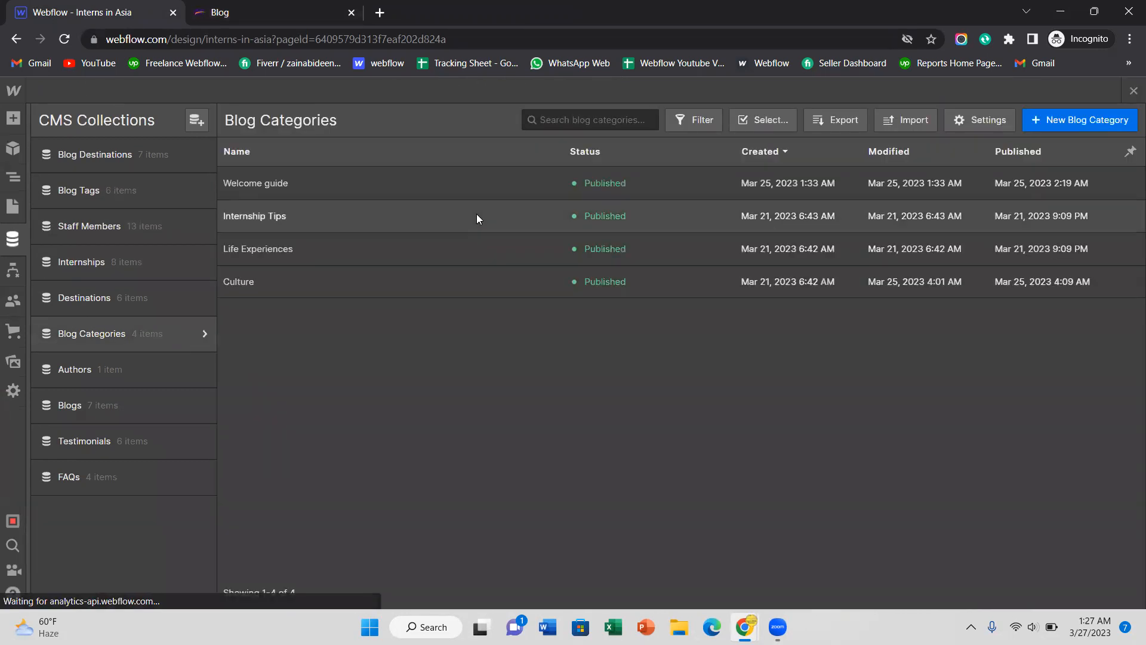
{"action": "left_click", "coordinate": [1090, 120]}
Step: Switch to the browser window with the live blog post, load internsinasia.com there, and open its Blogs page
{"action": "key", "text": "alt+Tab"}
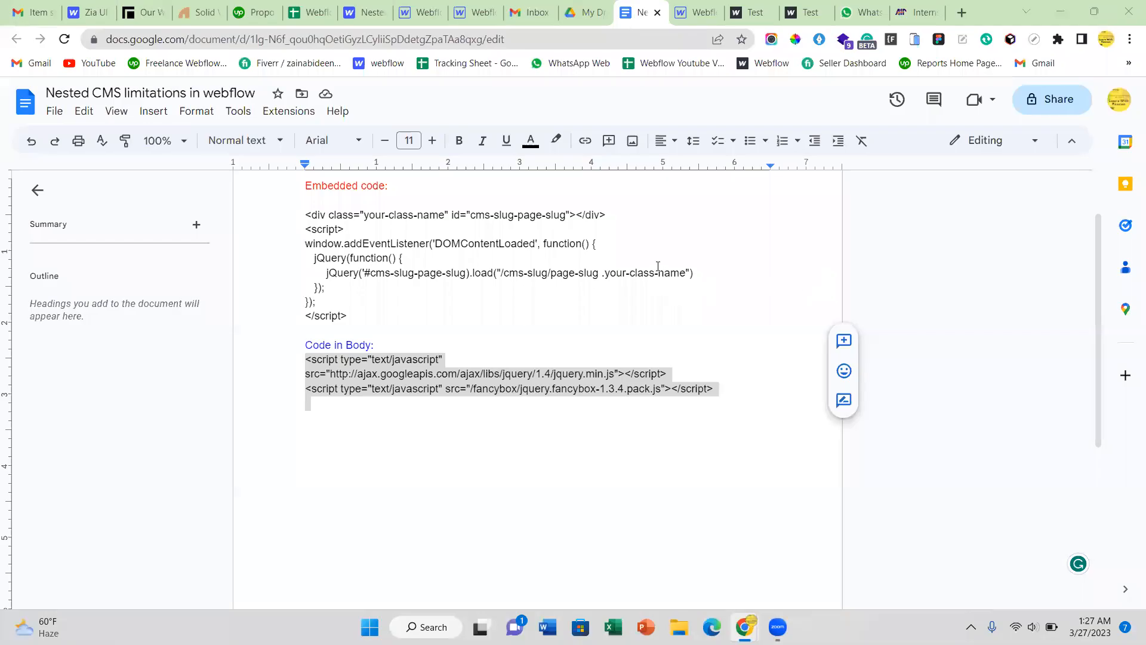
{"action": "left_click", "coordinate": [923, 8]}
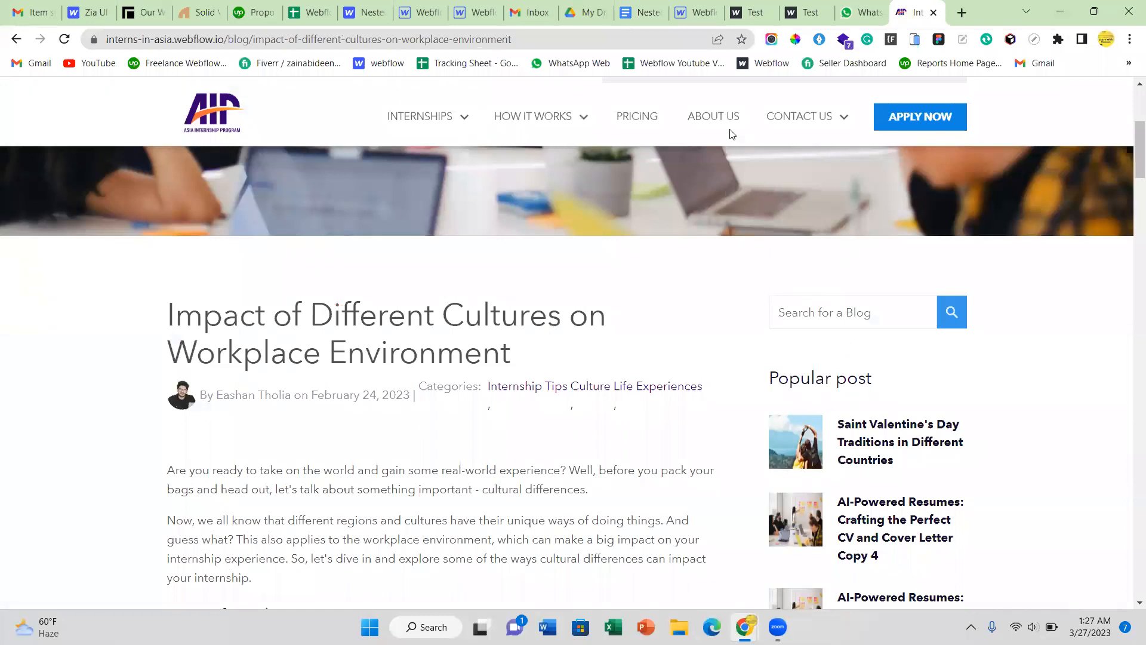
{"action": "left_click", "coordinate": [500, 43]}
{"action": "type", "text": "inter"}
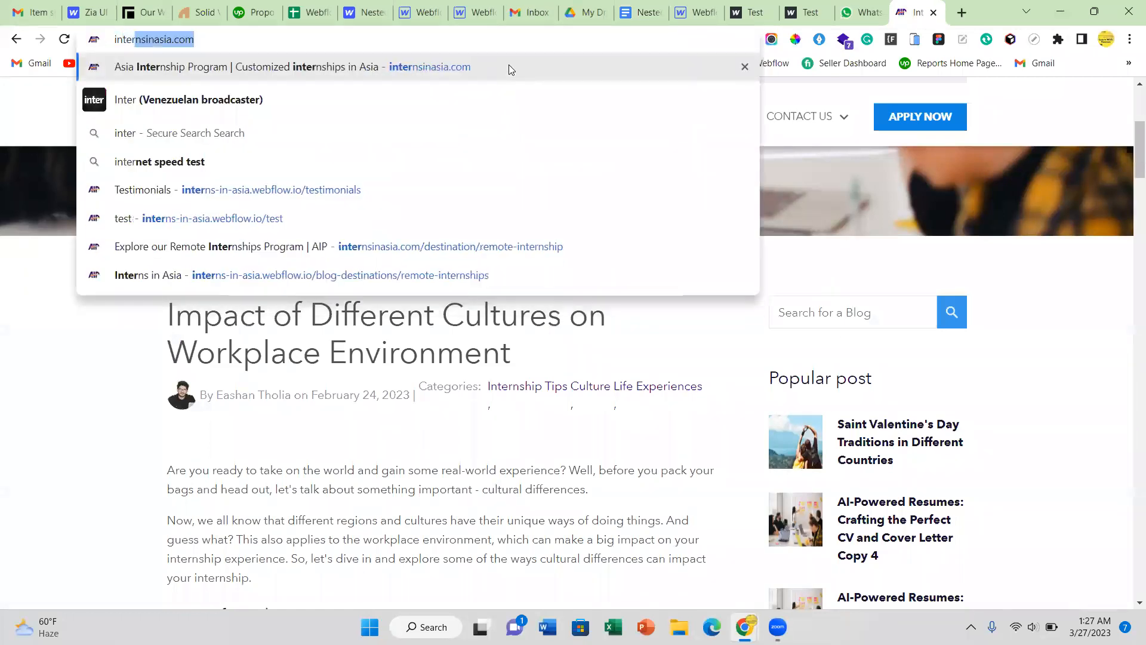
{"action": "key", "text": "Return"}
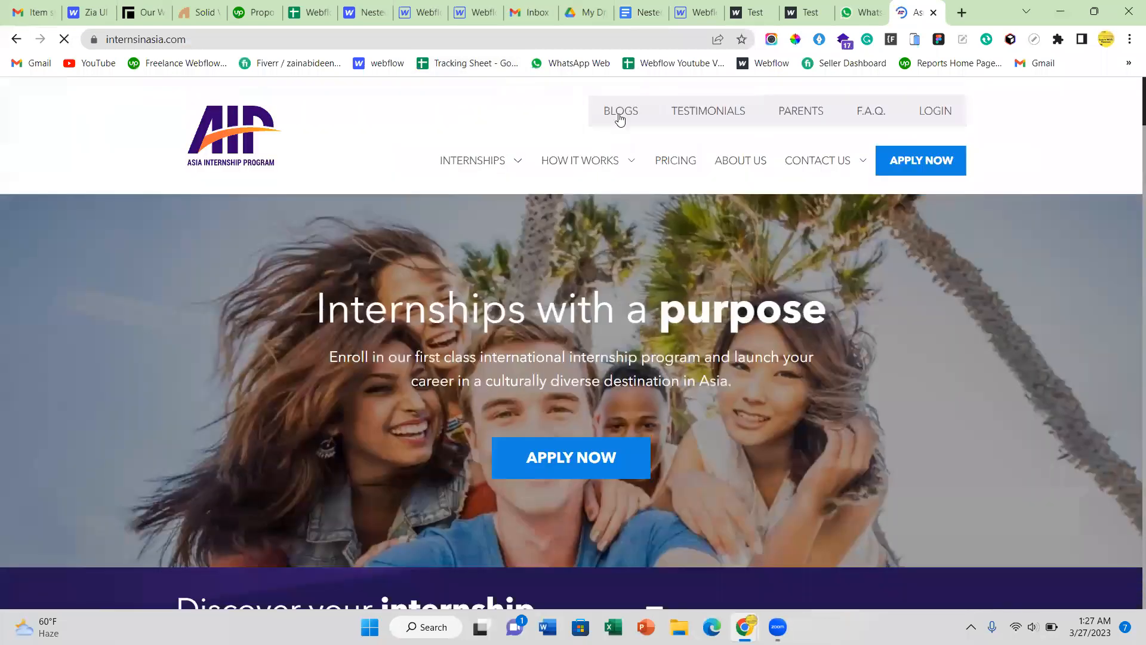
{"action": "left_click", "coordinate": [621, 119]}
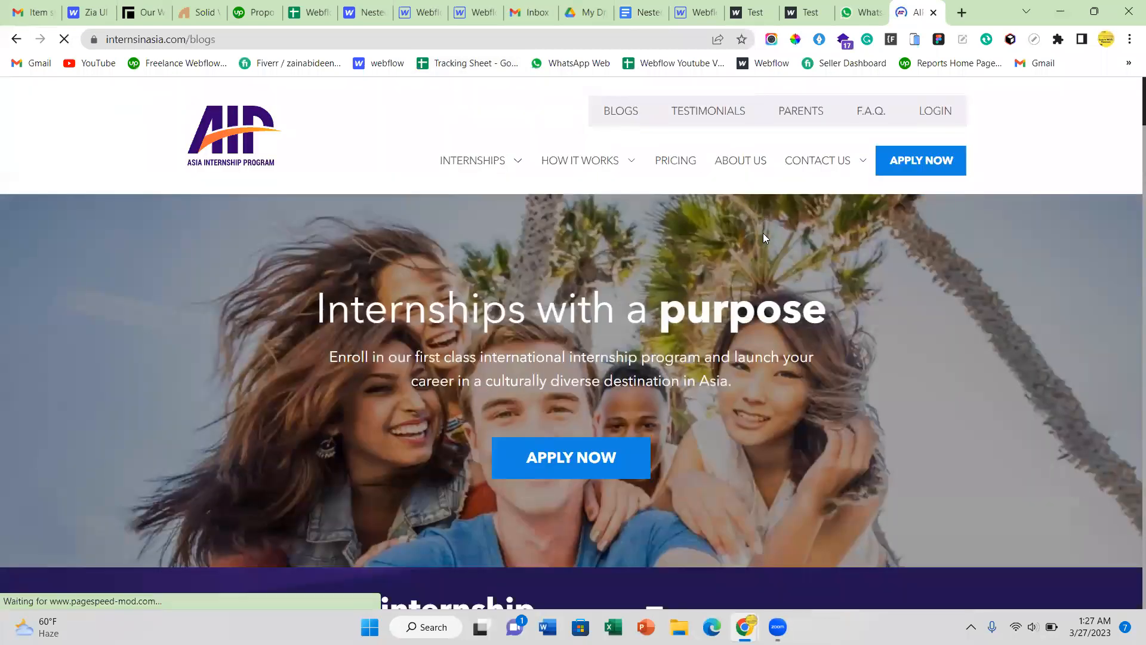
Step: Examine the blog posts' categories and the full Categories list on the internsinasia.com Blogs page
{"action": "scroll", "coordinate": [769, 280], "scroll_direction": "down", "scroll_amount": 8}
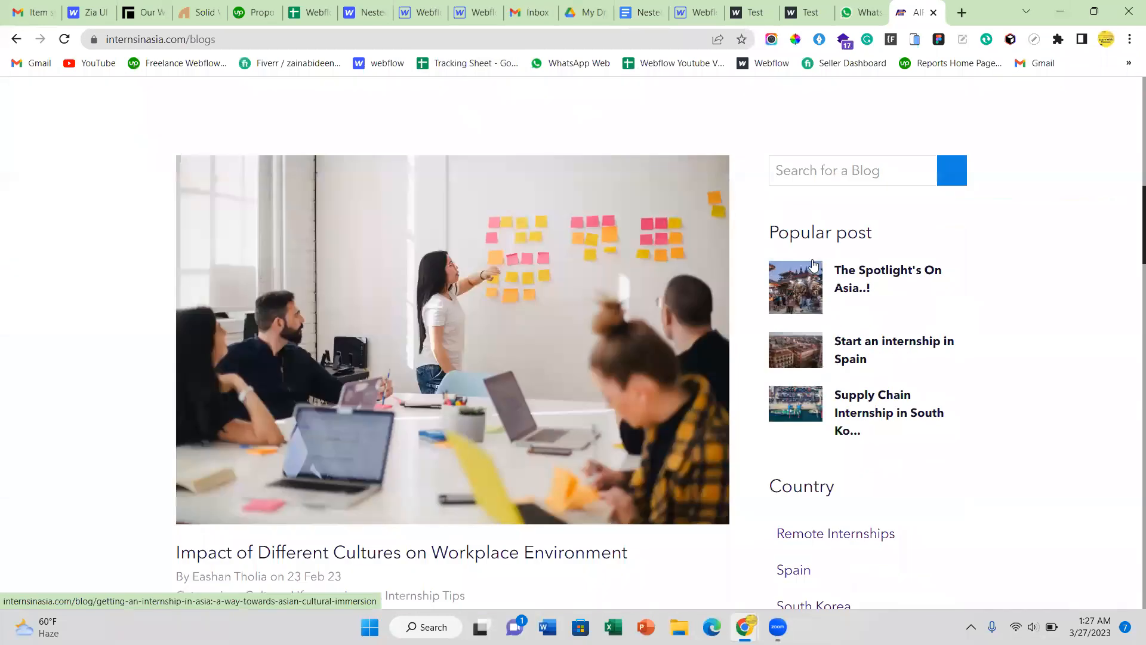
{"action": "scroll", "coordinate": [811, 278], "scroll_direction": "down", "scroll_amount": 15}
{"action": "scroll", "coordinate": [813, 279], "scroll_direction": "up", "scroll_amount": 8}
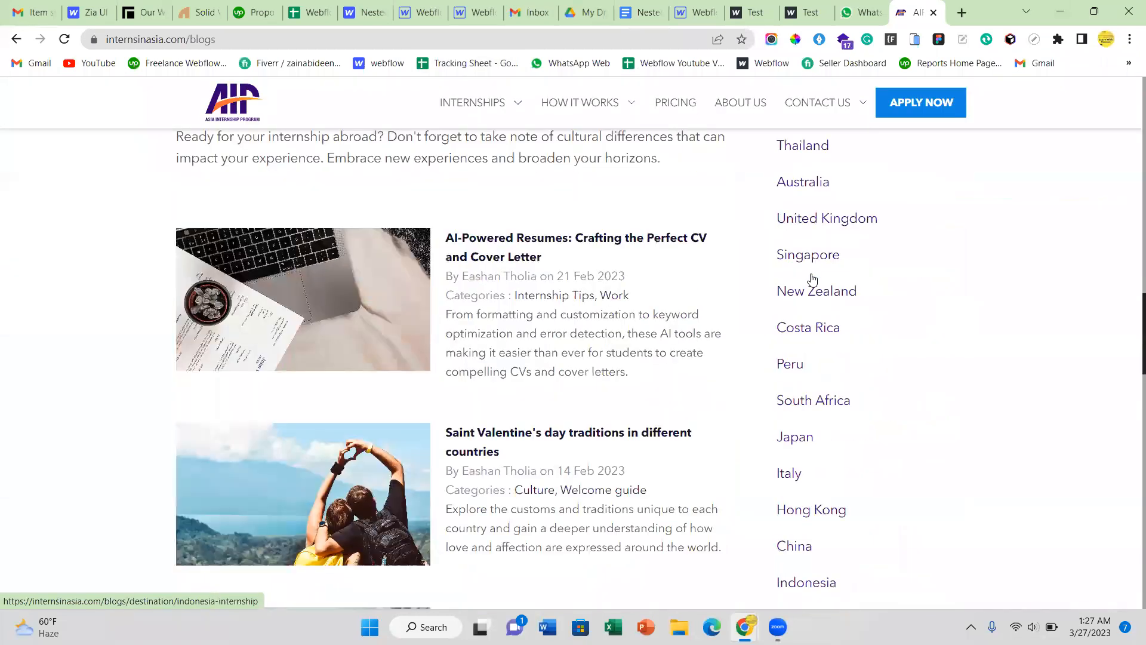
{"action": "scroll", "coordinate": [818, 275], "scroll_direction": "down", "scroll_amount": 5}
{"action": "scroll", "coordinate": [853, 541], "scroll_direction": "down", "scroll_amount": 5}
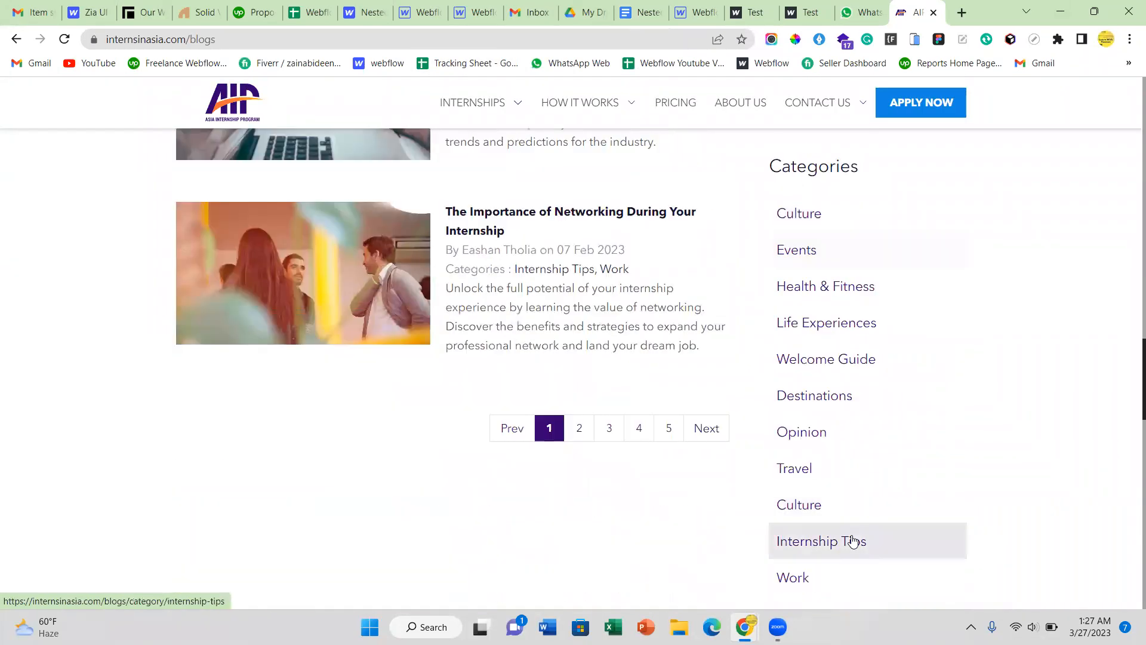
{"action": "scroll", "coordinate": [806, 495], "scroll_direction": "down", "scroll_amount": 2}
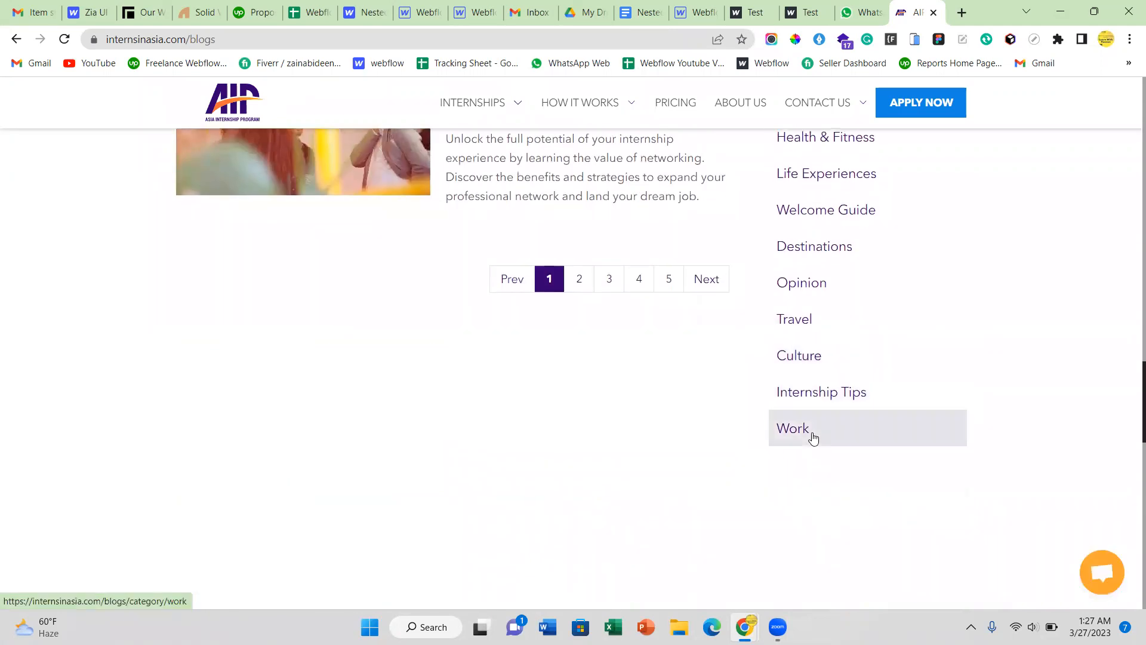
Step: Return to the Webflow Designer and create a new blog category named Events
{"action": "key", "text": "alt+Tab"}
{"action": "left_click", "coordinate": [491, 205]}
{"action": "type", "text": "Evebn"}
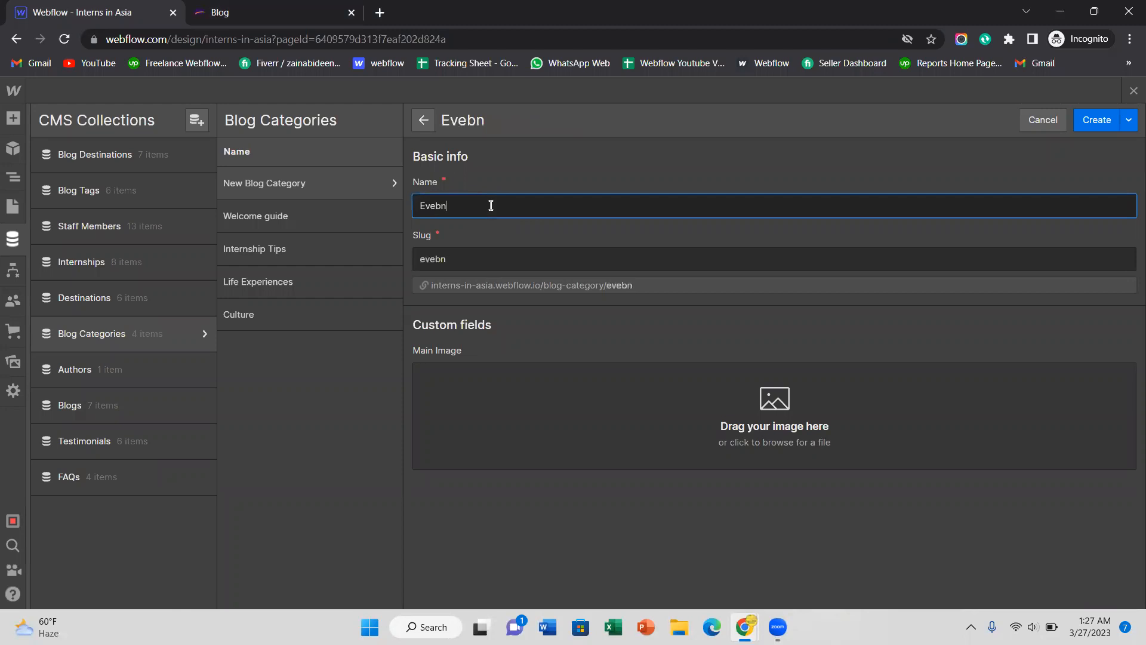
{"action": "key", "text": "BackSpace"}
{"action": "key", "text": "BackSpace"}
{"action": "type", "text": "nts"}
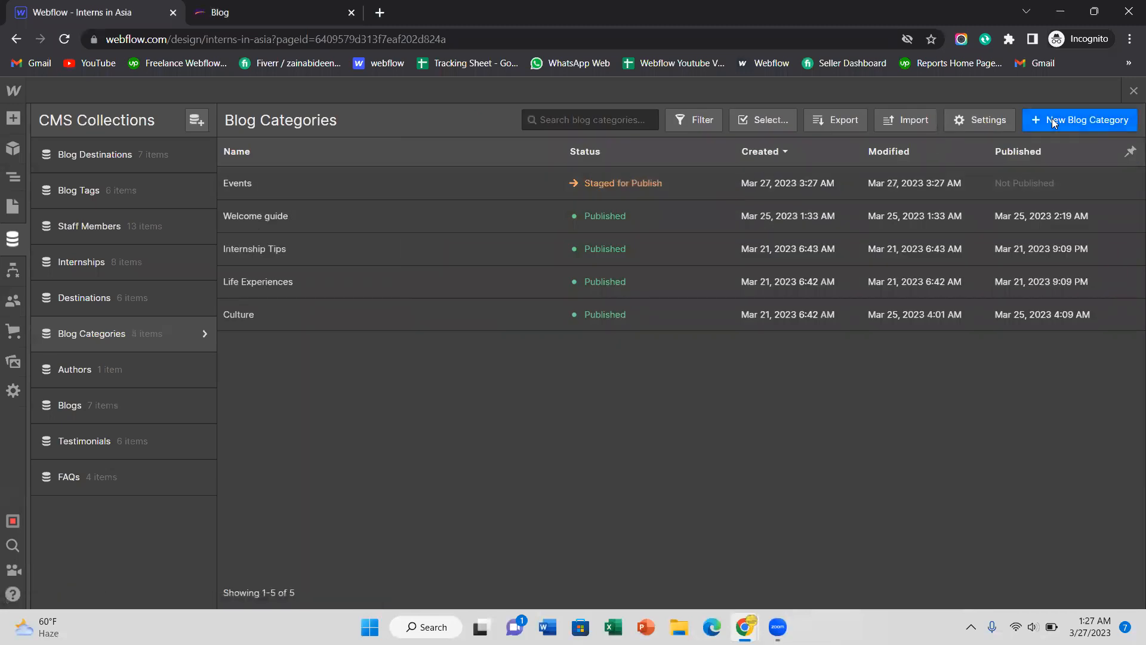
Step: Create another blog category named Work
{"action": "left_click", "coordinate": [1052, 119]}
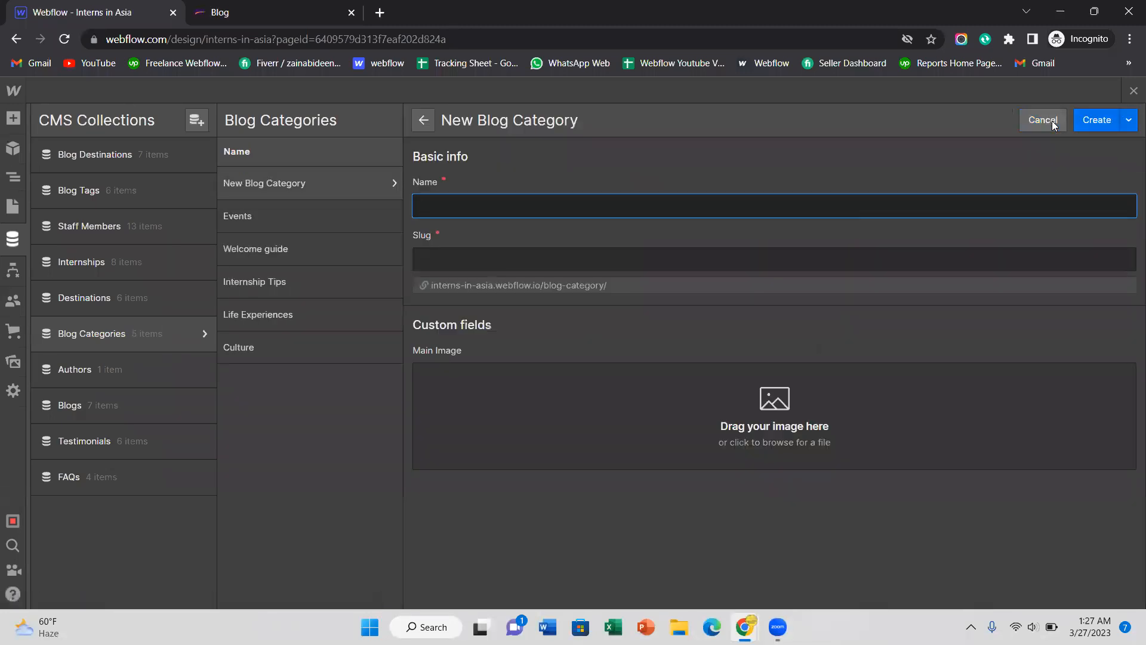
{"action": "type", "text": "Work"}
{"action": "left_click", "coordinate": [1095, 122]}
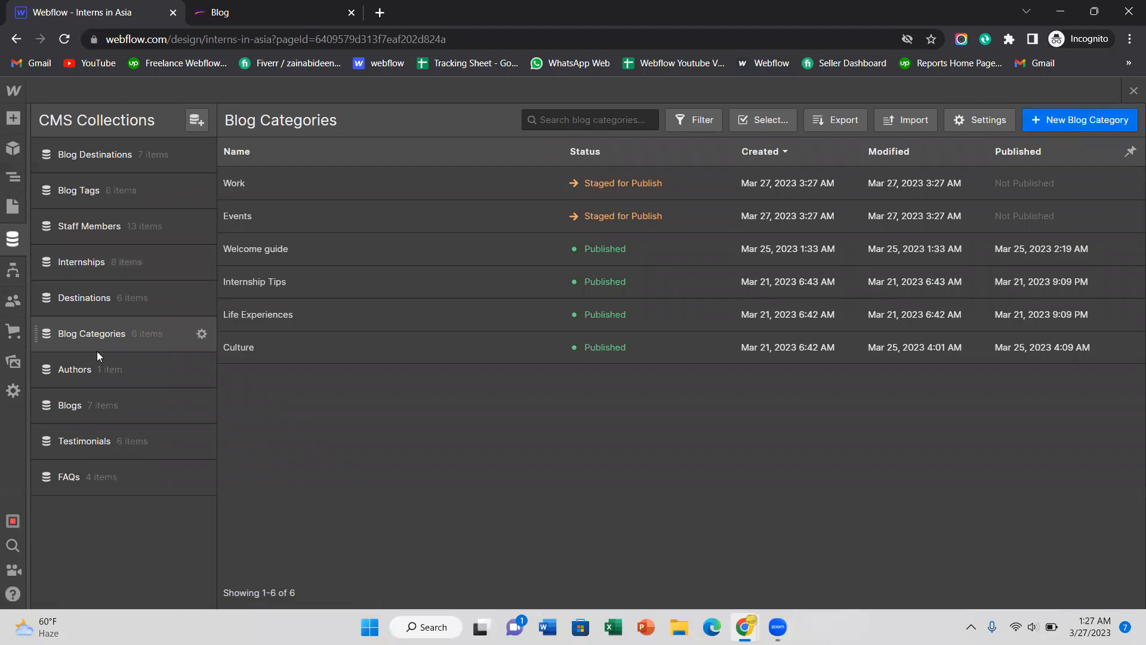
Step: Open the "Saint Valentine's Day Traditions in Different Countries" item in the Blogs collection for editing its Blog Categories
{"action": "left_click", "coordinate": [109, 399]}
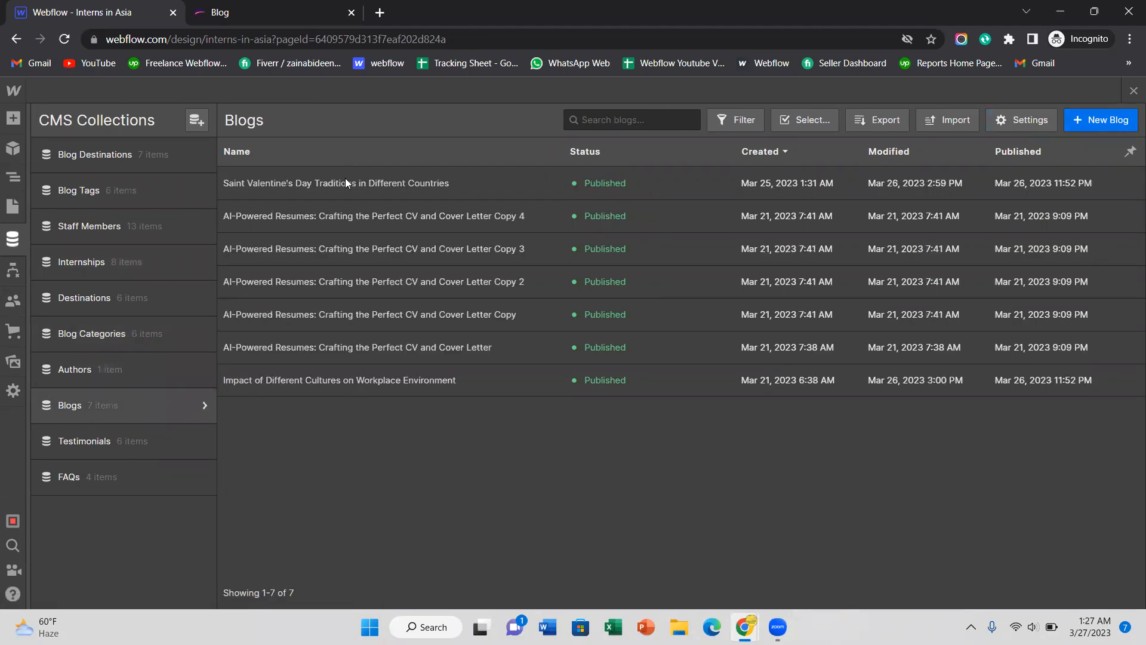
{"action": "left_click", "coordinate": [345, 179]}
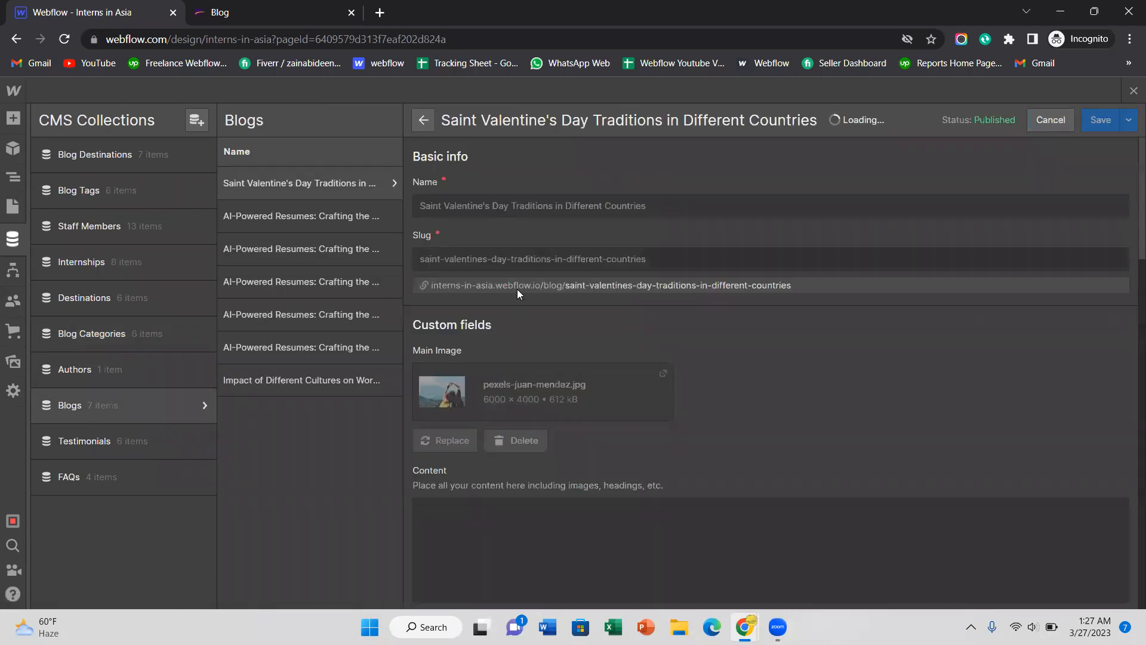
{"action": "scroll", "coordinate": [517, 279], "scroll_direction": "down", "scroll_amount": 10}
{"action": "scroll", "coordinate": [515, 268], "scroll_direction": "down", "scroll_amount": 10}
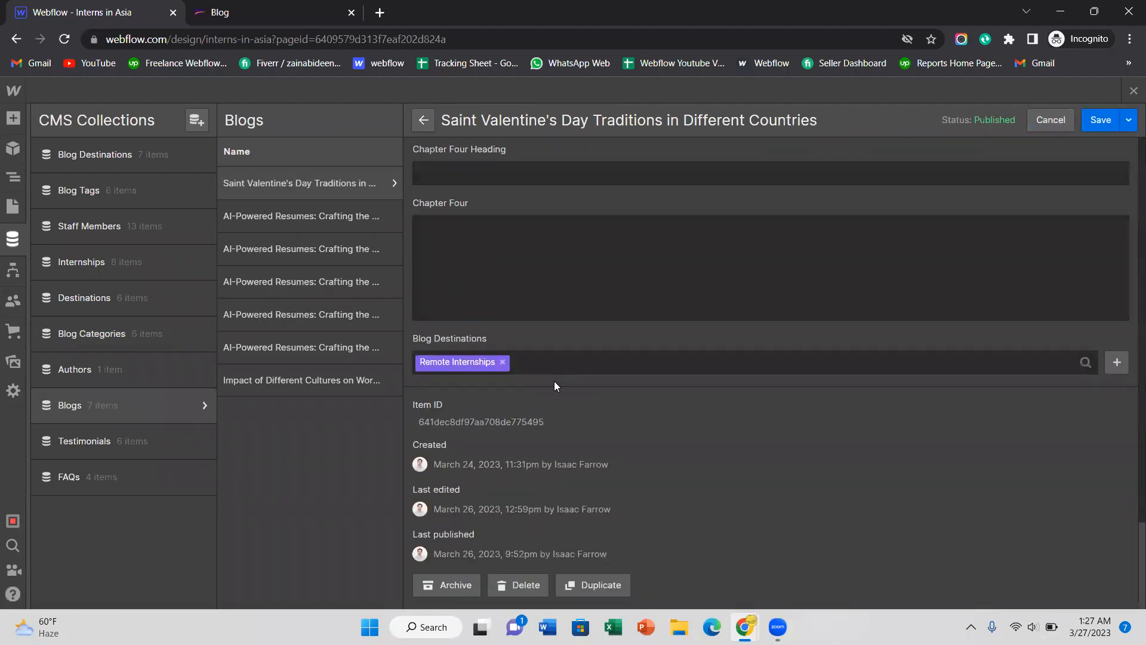
{"action": "scroll", "coordinate": [530, 289], "scroll_direction": "up", "scroll_amount": 8}
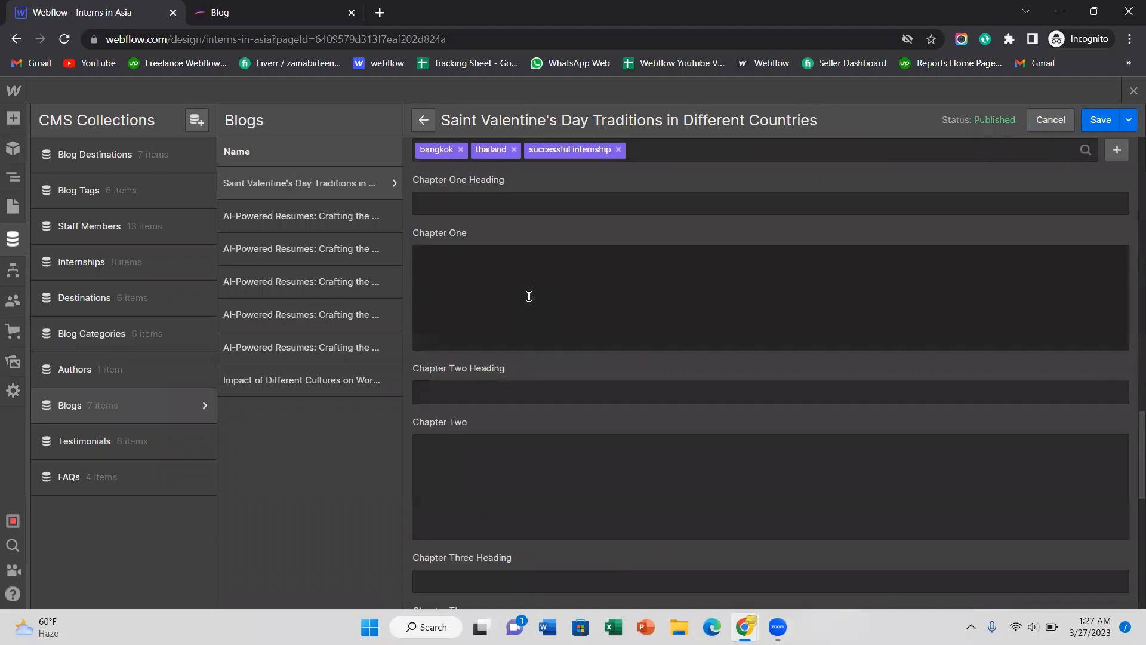
{"action": "scroll", "coordinate": [529, 295], "scroll_direction": "up", "scroll_amount": 4}
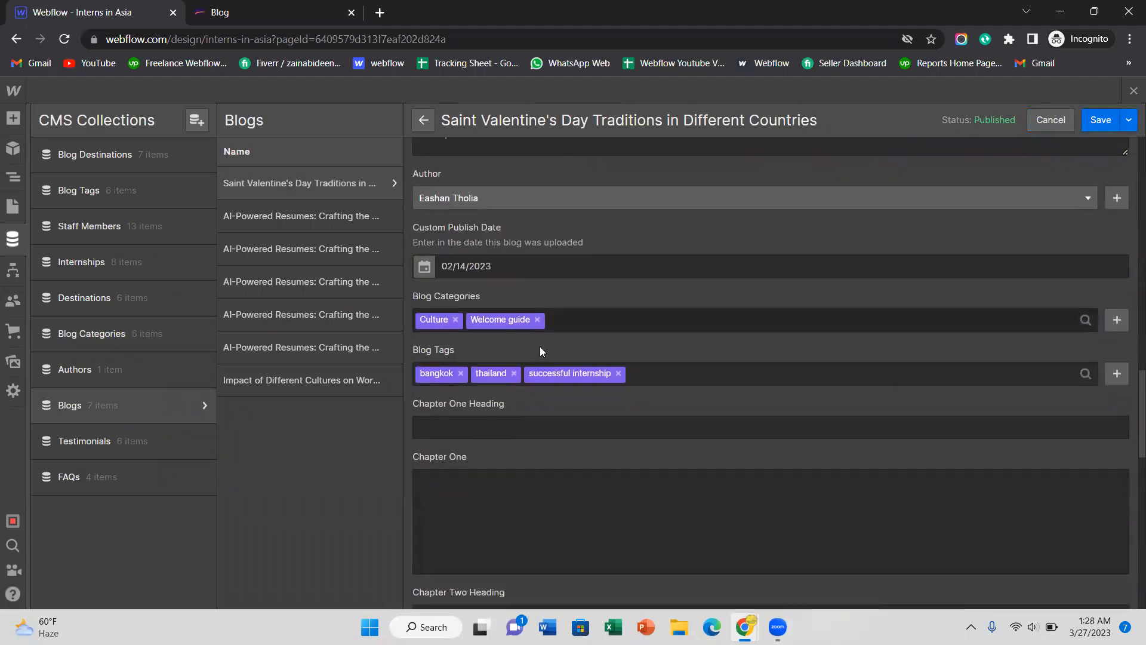
Step: Add Events, Internship Tips, Life Experiences and Work to the Saint Valentine's Day post's Blog Categories, and save the item
{"action": "left_click", "coordinate": [576, 321]}
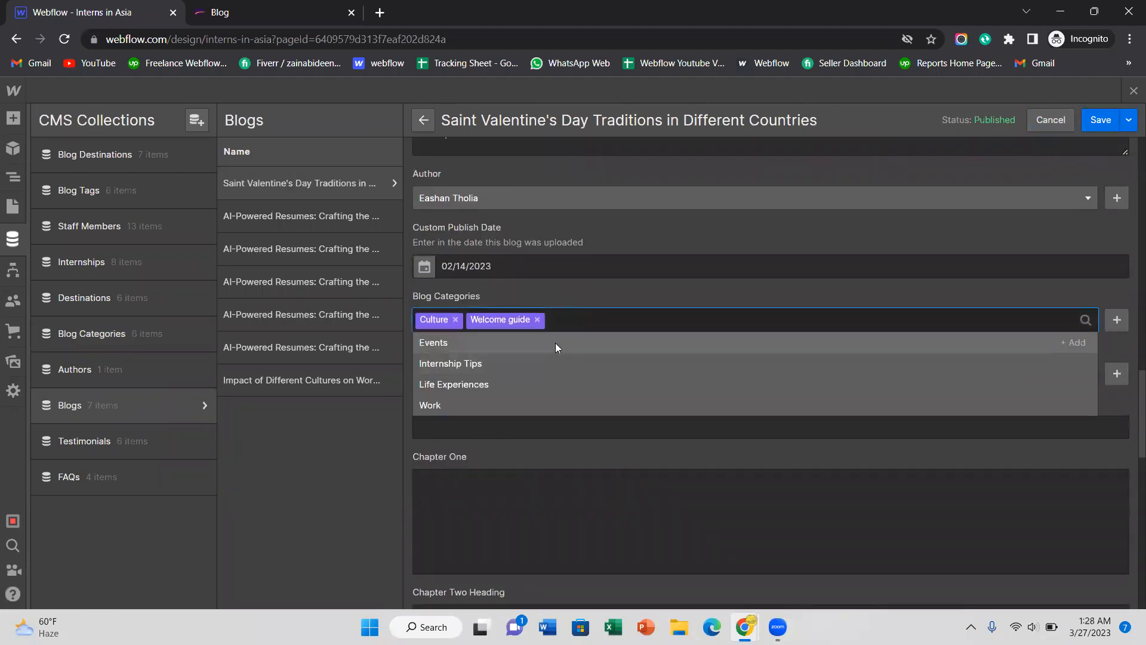
{"action": "left_click", "coordinate": [555, 343]}
{"action": "left_click", "coordinate": [631, 322]}
{"action": "left_click", "coordinate": [576, 347]}
{"action": "left_click", "coordinate": [710, 321]}
{"action": "left_click", "coordinate": [650, 345]}
{"action": "left_click", "coordinate": [796, 320]}
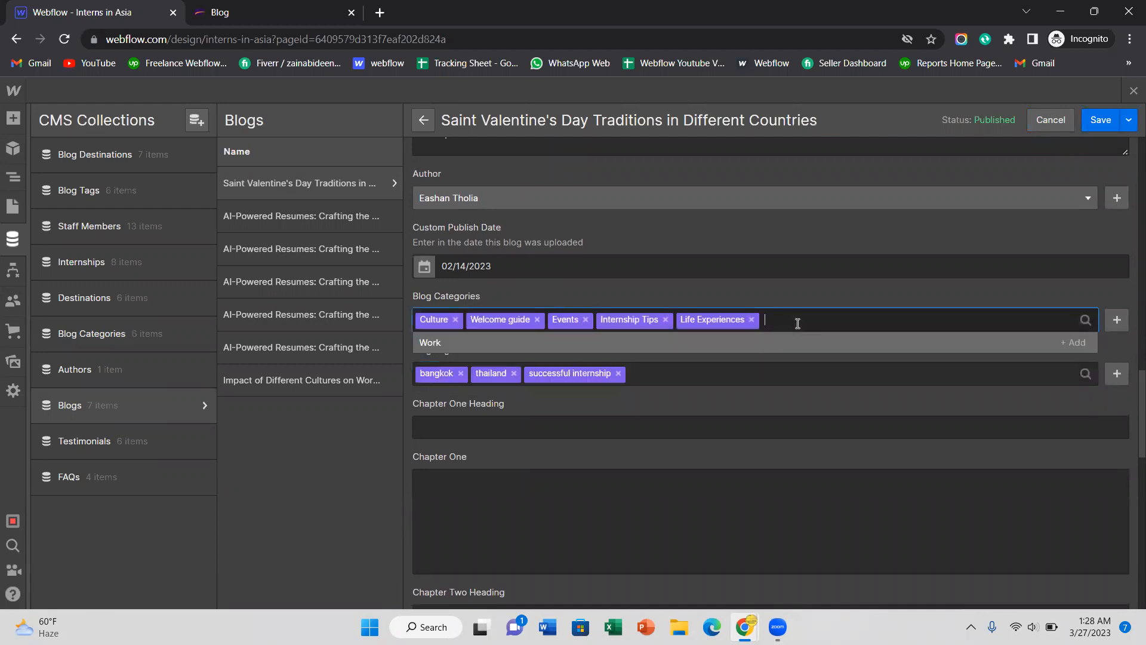
{"action": "left_click", "coordinate": [740, 344]}
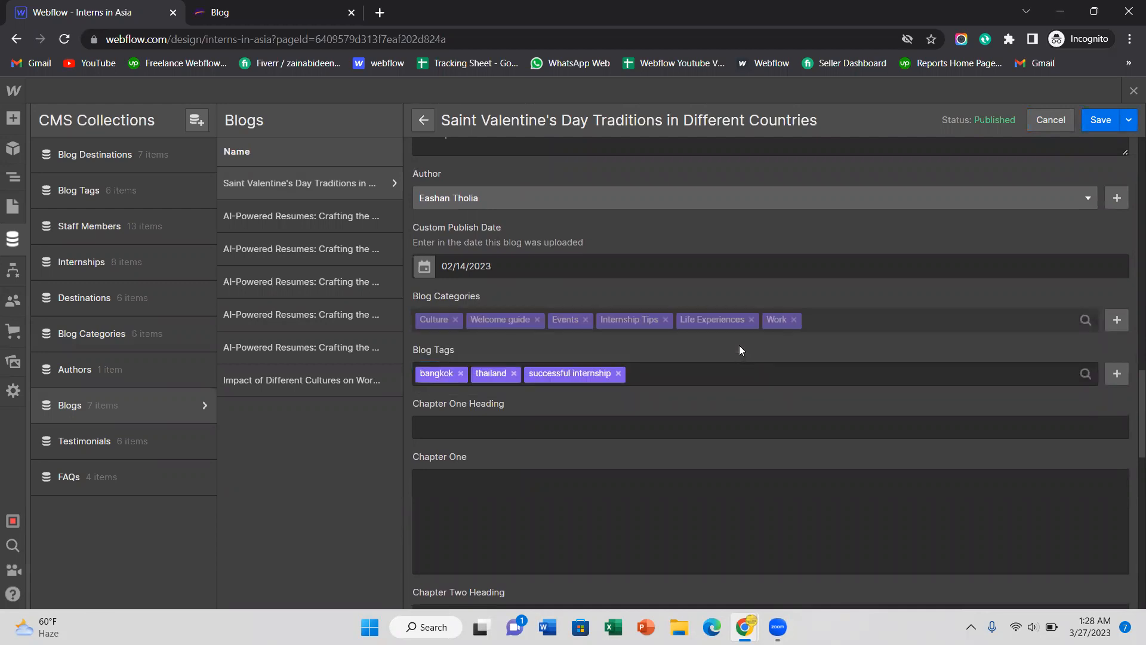
{"action": "left_click", "coordinate": [1104, 120]}
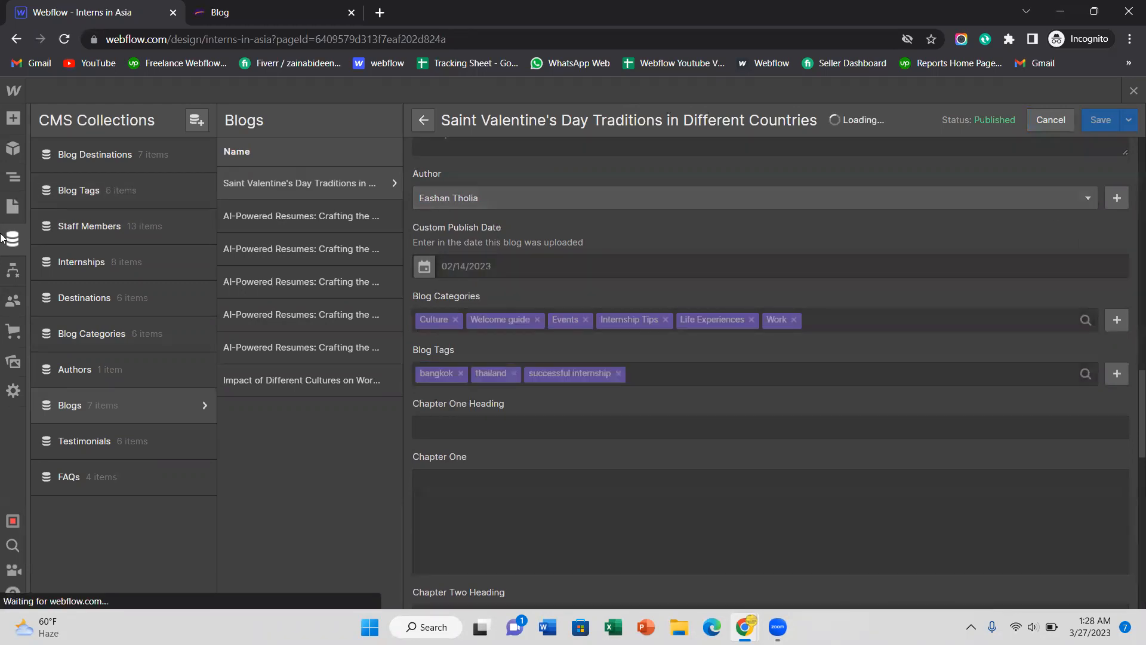
Step: Close the CMS collections, publish the site to interns-in-asia.webflow.io, and switch to the live Blog page
{"action": "left_click", "coordinate": [3, 238]}
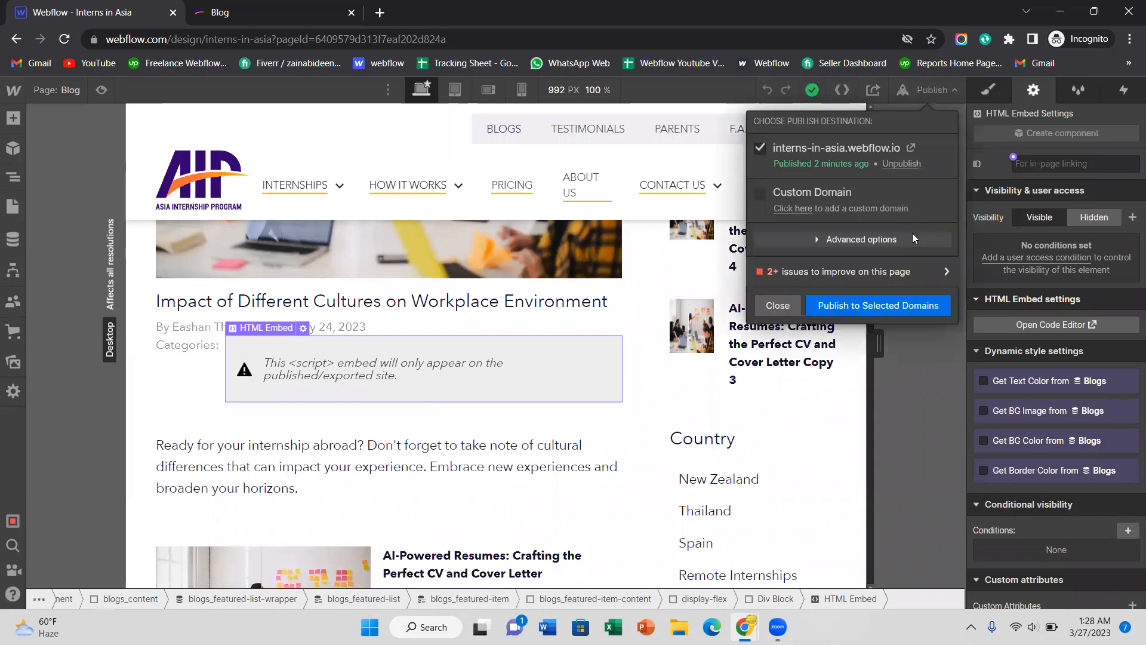
{"action": "left_click", "coordinate": [911, 303]}
{"action": "left_click", "coordinate": [263, 12]}
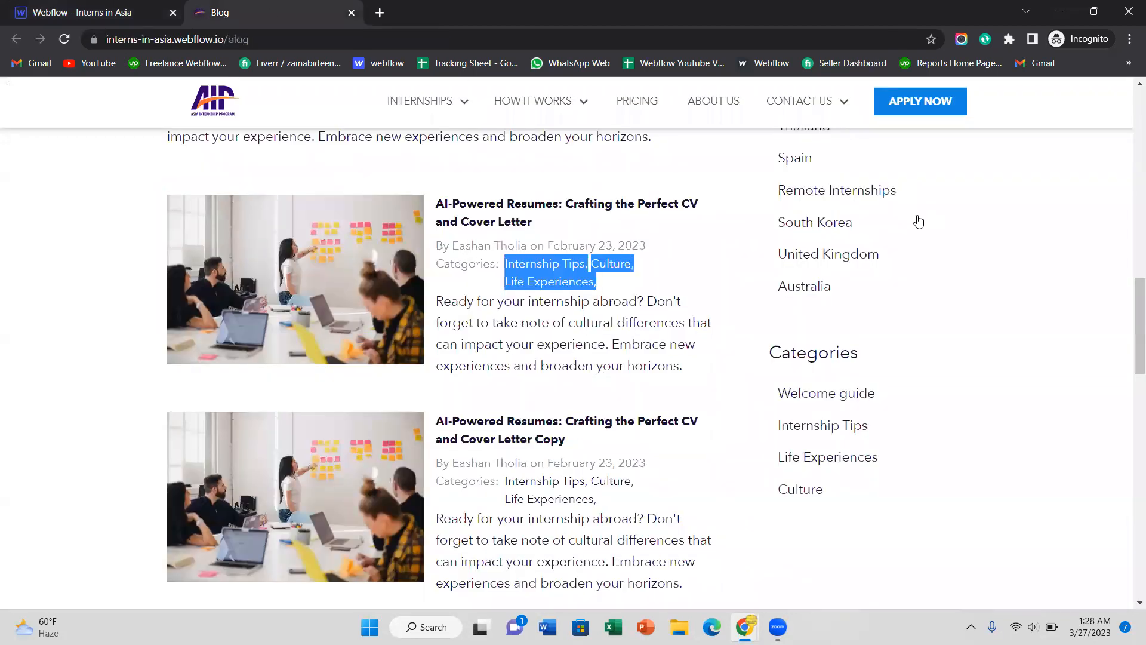
{"action": "scroll", "coordinate": [811, 225], "scroll_direction": "up", "scroll_amount": 7}
{"action": "scroll", "coordinate": [811, 226], "scroll_direction": "up", "scroll_amount": 1}
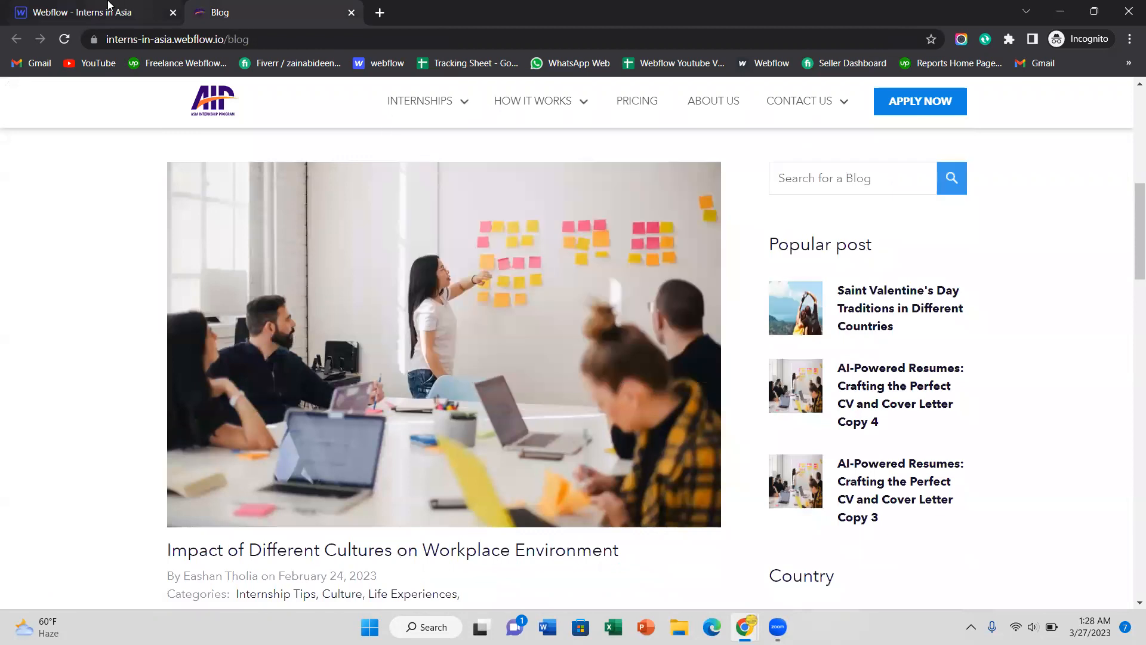
Step: Check the Blogs collection's publish status and the publish options in the Designer, and return to the live Blog page
{"action": "left_click", "coordinate": [108, 8]}
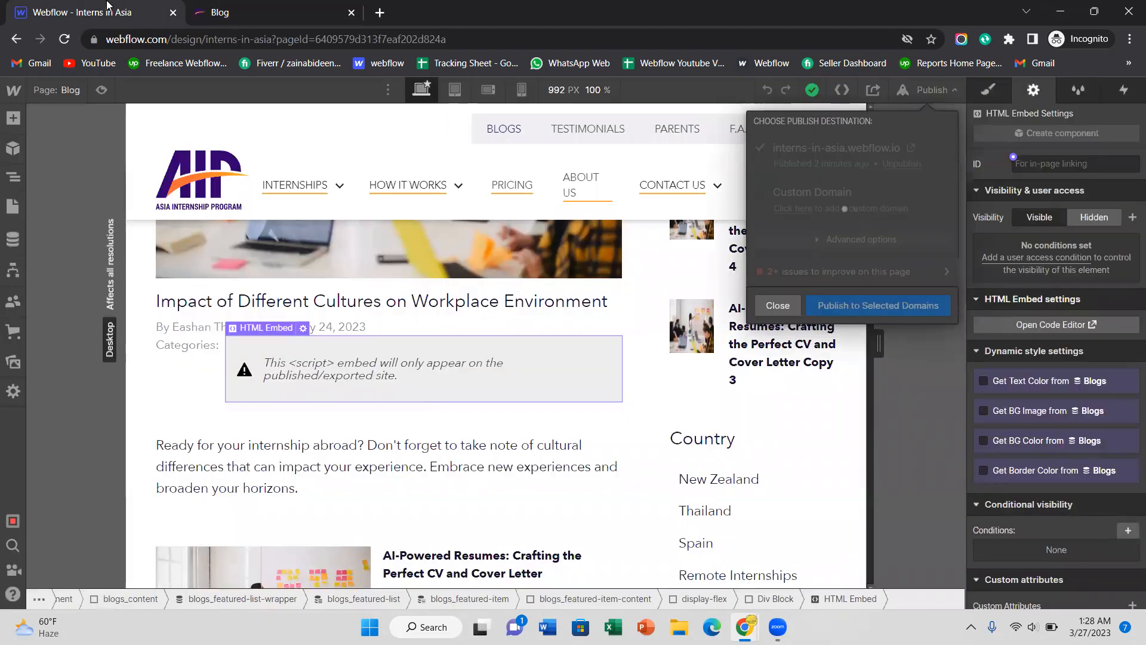
{"action": "left_click", "coordinate": [13, 239]}
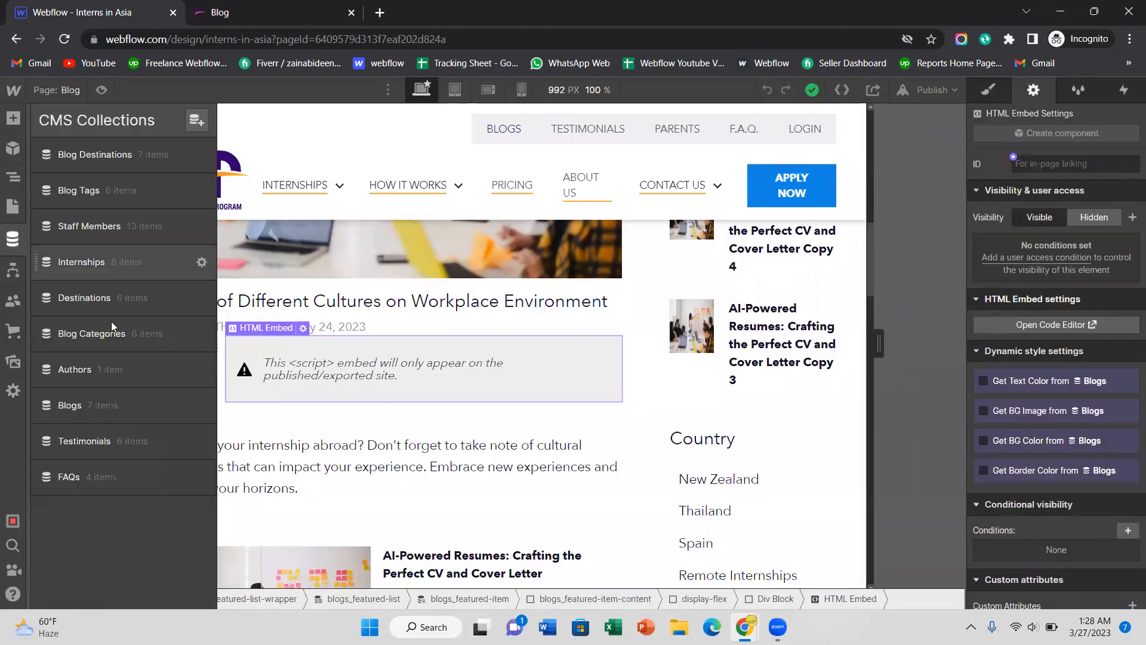
{"action": "left_click", "coordinate": [108, 400]}
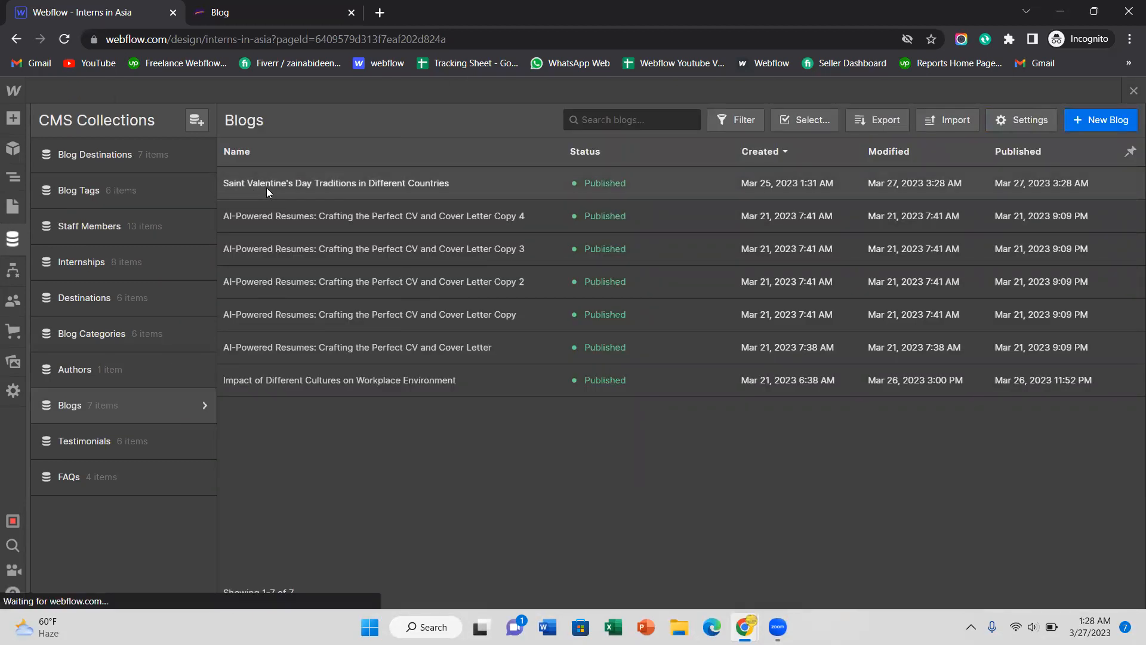
{"action": "left_click", "coordinate": [11, 242]}
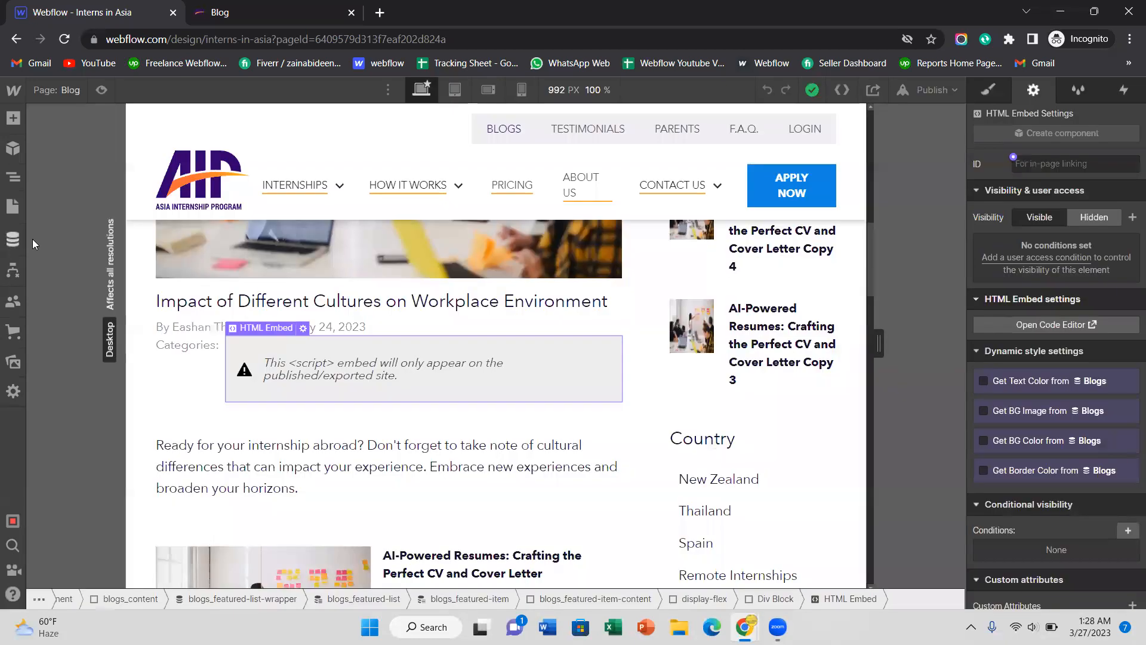
{"action": "left_click", "coordinate": [911, 91]}
{"action": "left_click", "coordinate": [218, 12]}
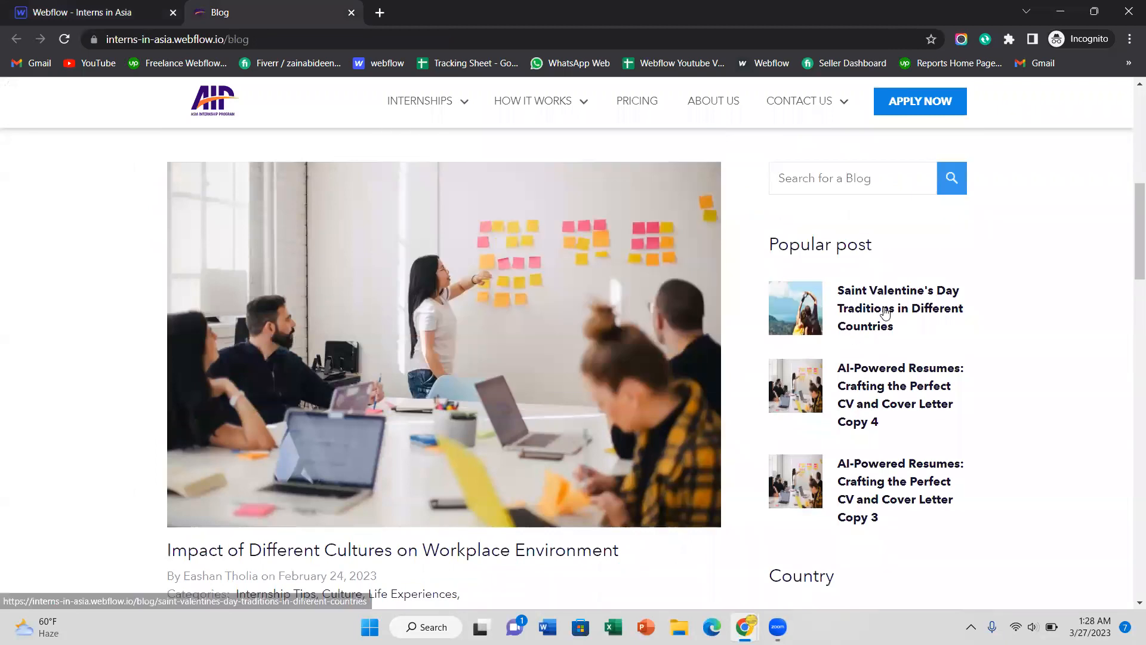
Step: Open the live "Saint Valentine's Day Traditions in Different Countries" post and examine the categories listed beside its author and date
{"action": "left_click", "coordinate": [827, 393]}
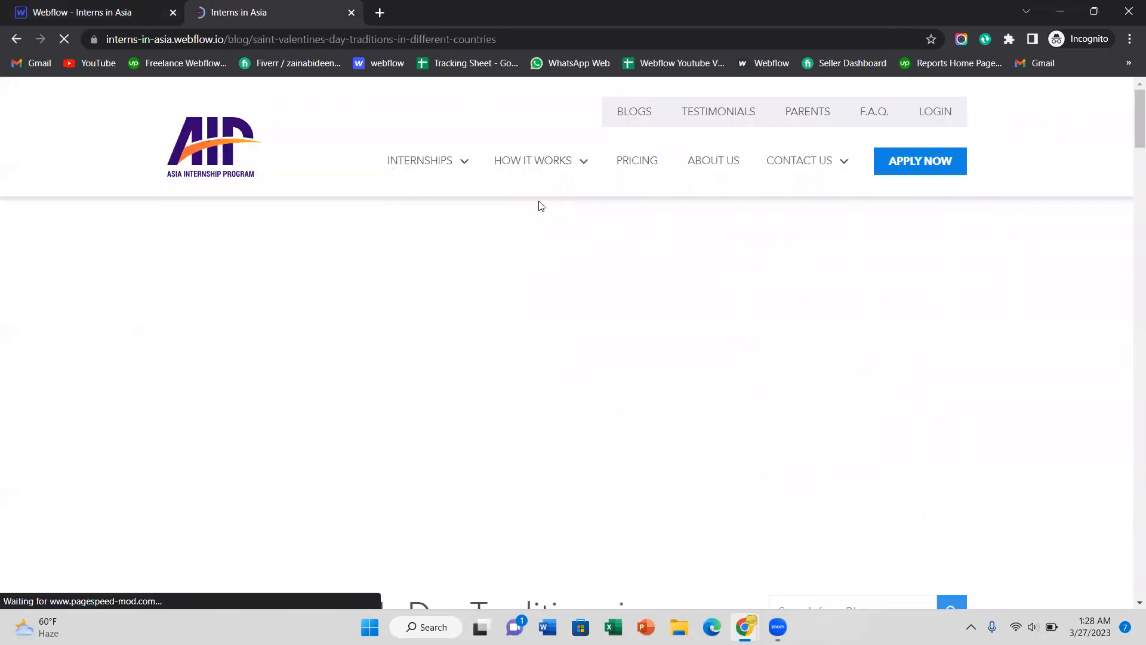
{"action": "scroll", "coordinate": [539, 203], "scroll_direction": "down", "scroll_amount": 4}
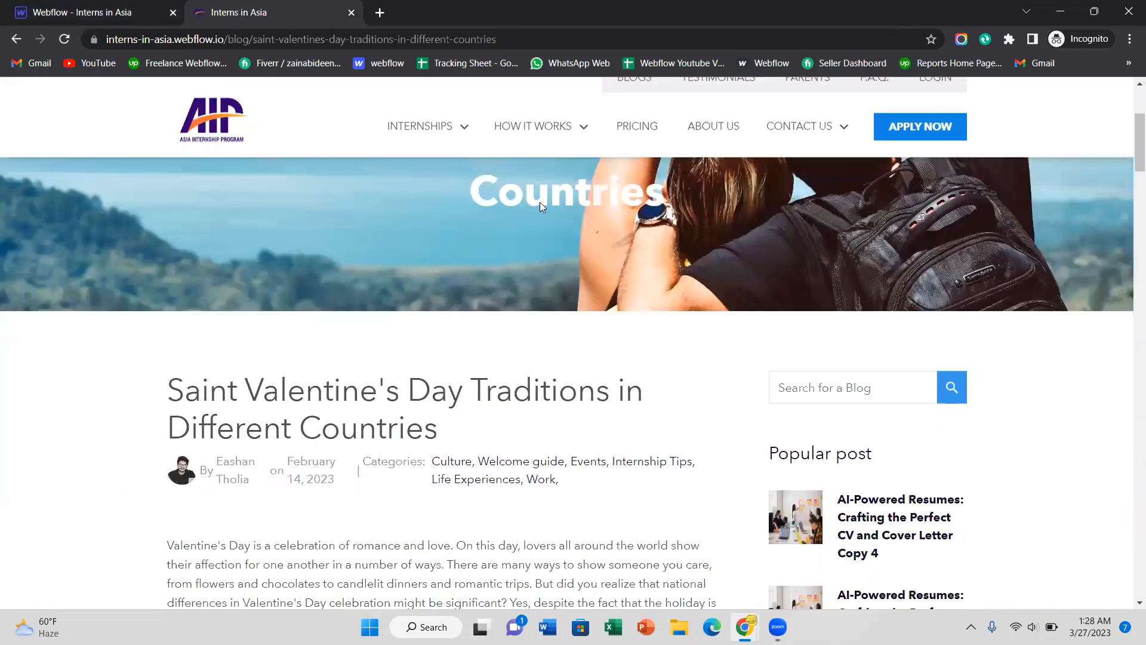
{"action": "scroll", "coordinate": [540, 203], "scroll_direction": "down", "scroll_amount": 2}
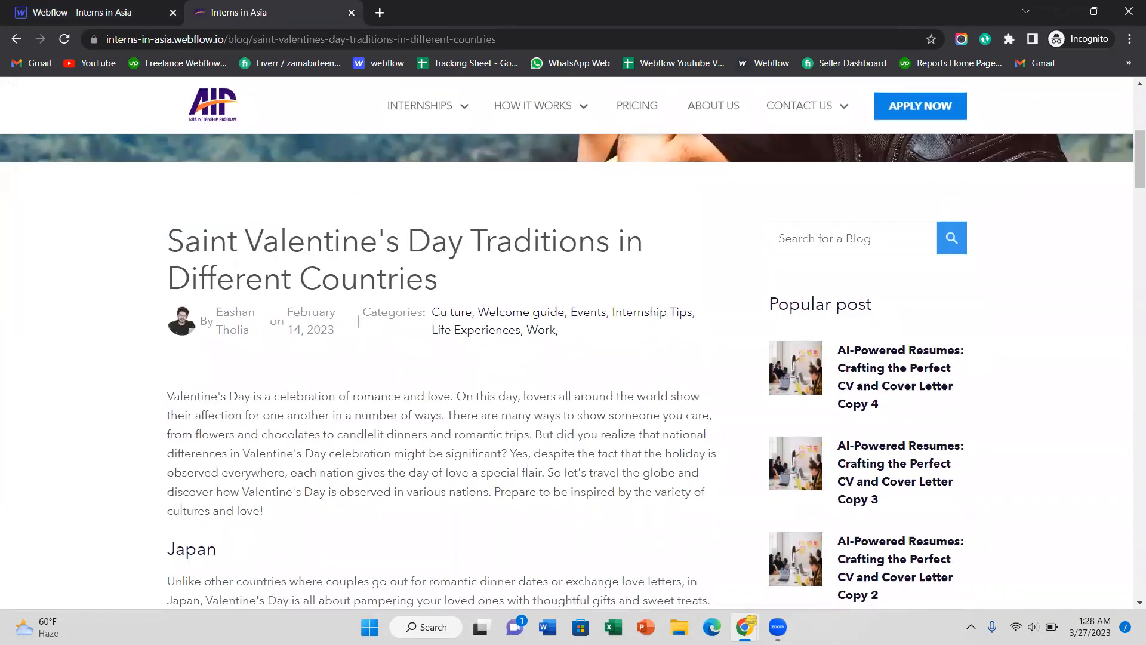
{"action": "left_click_drag", "start_coordinate": [444, 313], "coordinate": [677, 314]}
{"action": "left_click_drag", "start_coordinate": [460, 332], "coordinate": [555, 329]}
{"action": "scroll", "coordinate": [488, 388], "scroll_direction": "down", "scroll_amount": 1}
{"action": "scroll", "coordinate": [489, 389], "scroll_direction": "down", "scroll_amount": 6}
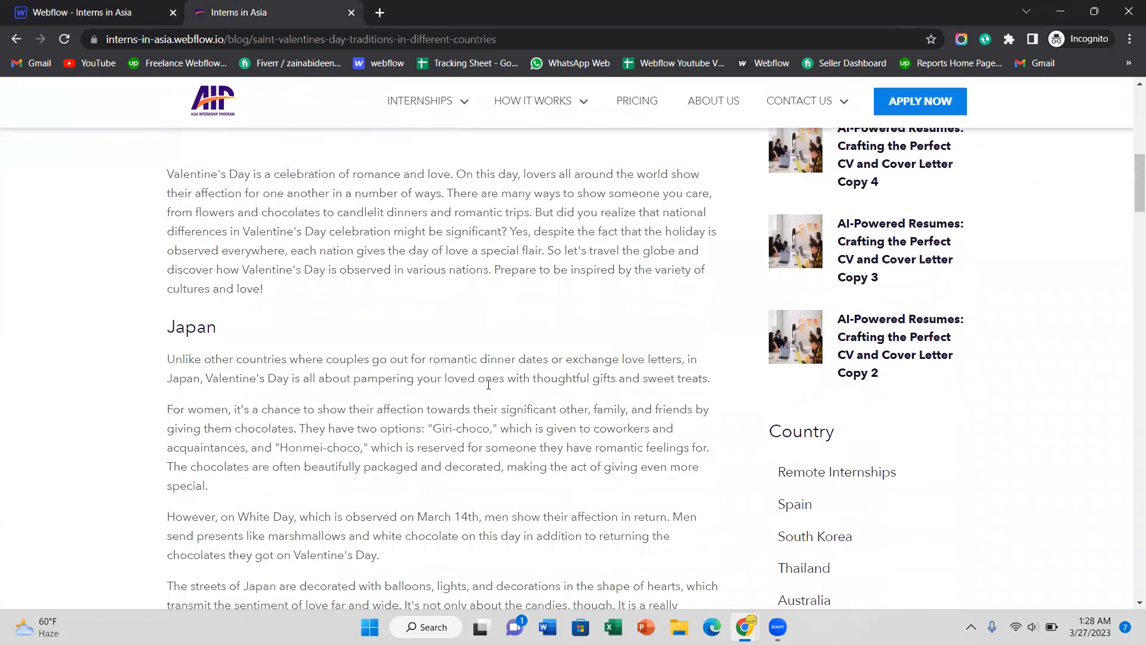
{"action": "scroll", "coordinate": [489, 385], "scroll_direction": "up", "scroll_amount": 3}
{"action": "scroll", "coordinate": [489, 382], "scroll_direction": "up", "scroll_amount": 4}
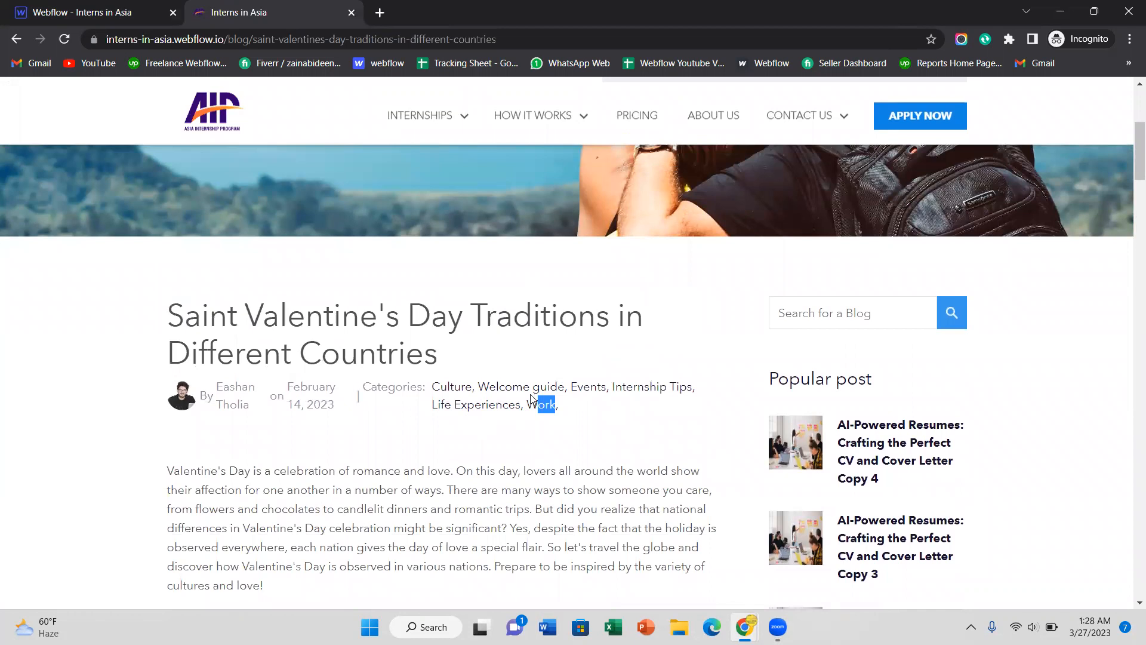
{"action": "scroll", "coordinate": [533, 399], "scroll_direction": "up", "scroll_amount": 5}
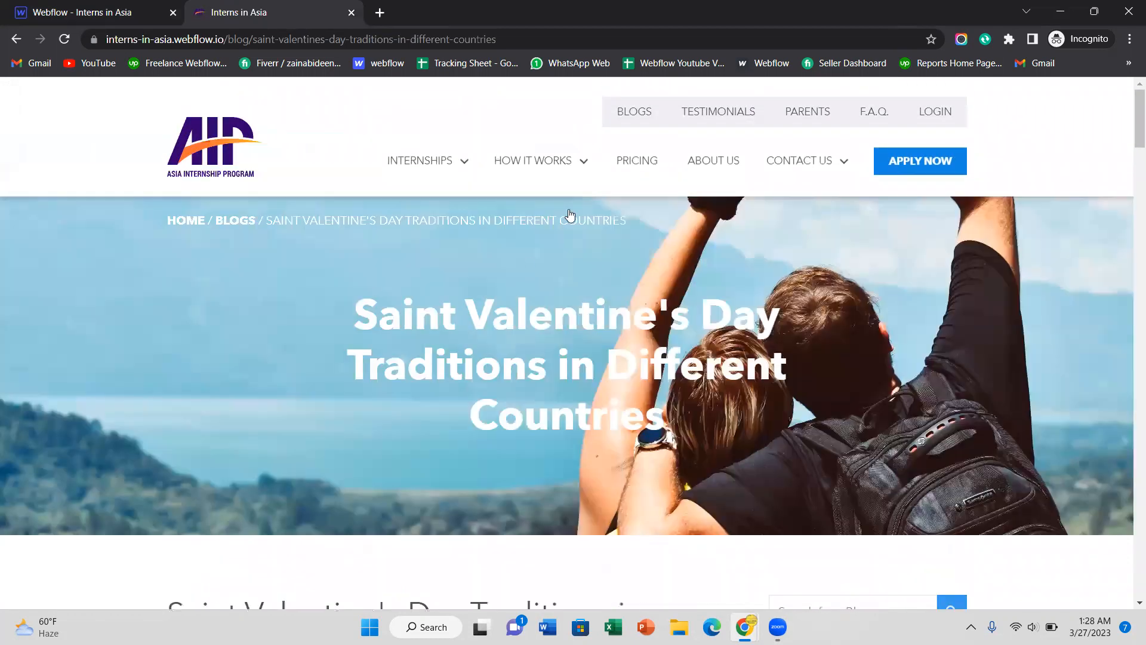
Step: Return to the live Blogs page, look through the posts' categories, and go to the next page of posts
{"action": "left_click", "coordinate": [643, 116]}
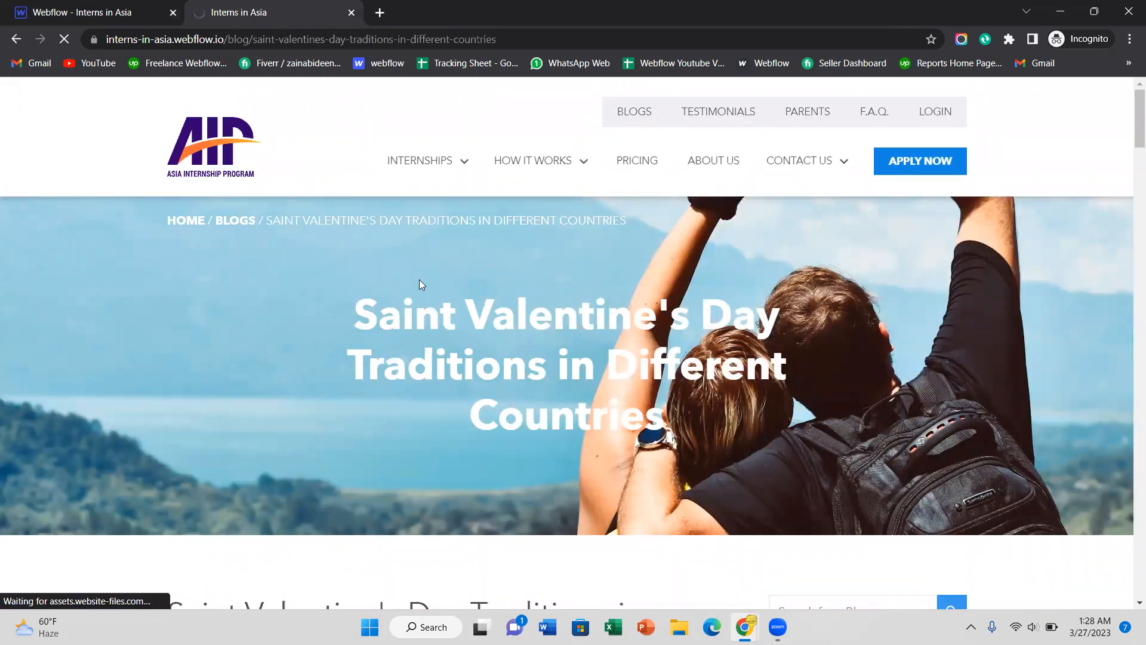
{"action": "scroll", "coordinate": [420, 259], "scroll_direction": "down", "scroll_amount": 4}
{"action": "scroll", "coordinate": [423, 262], "scroll_direction": "down", "scroll_amount": 12}
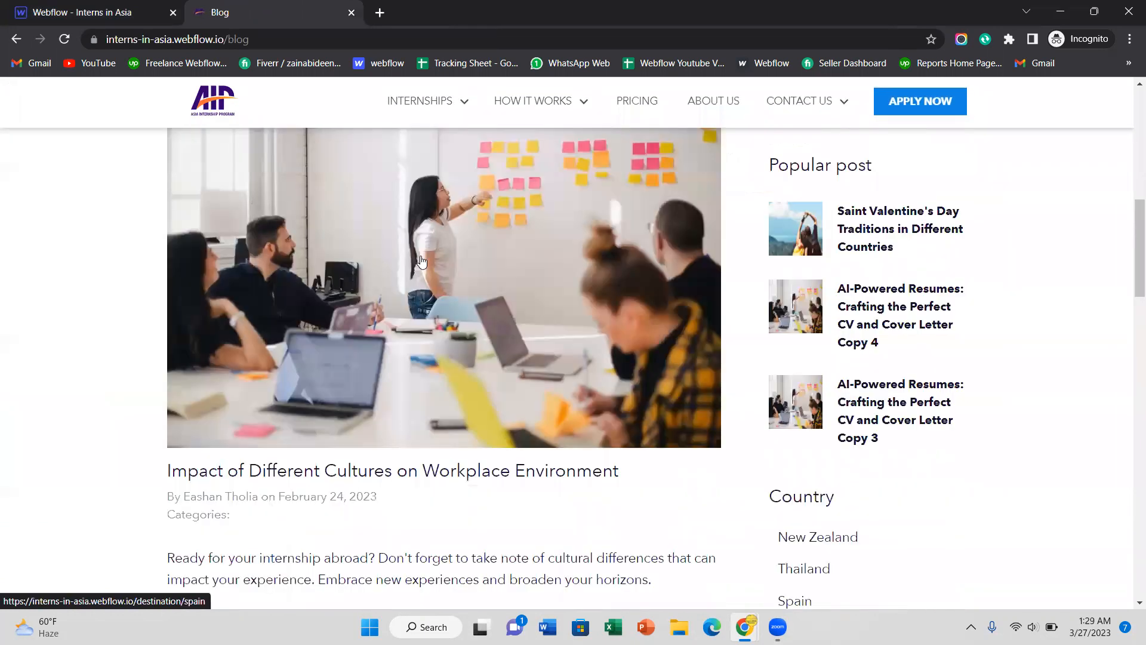
{"action": "scroll", "coordinate": [420, 260], "scroll_direction": "down", "scroll_amount": 4}
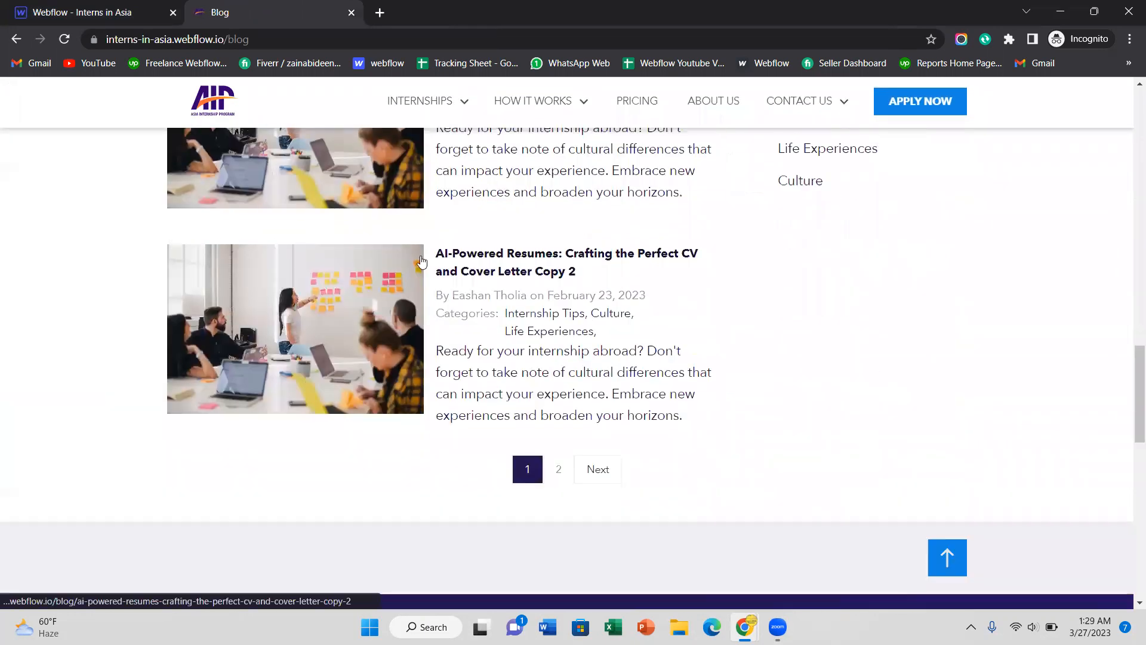
{"action": "left_click", "coordinate": [598, 469]}
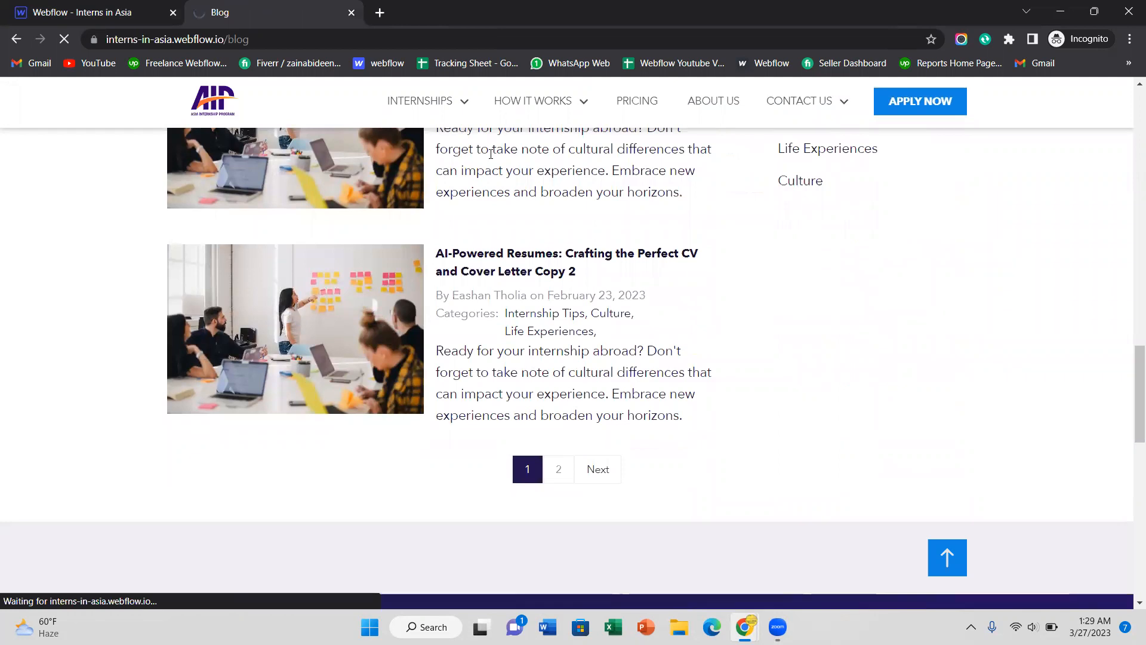
Step: Look through the second page of live blog posts and examine the categories of the "Saint Valentine's Day Traditions in Different Countries" post
{"action": "scroll", "coordinate": [502, 203], "scroll_direction": "down", "scroll_amount": 10}
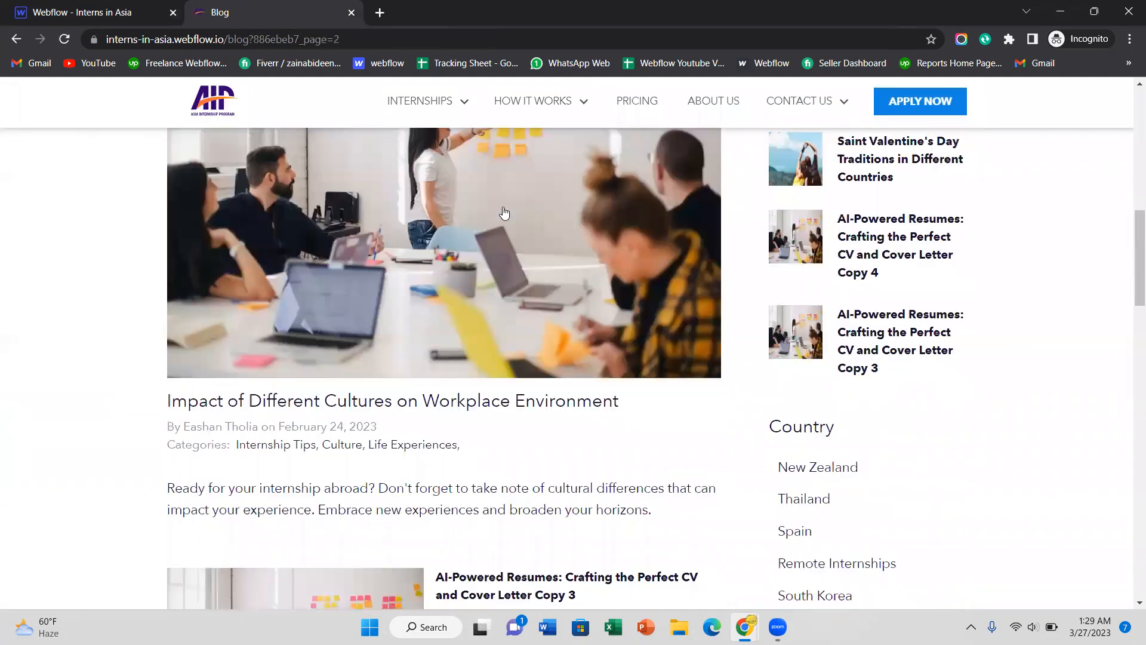
{"action": "scroll", "coordinate": [504, 213], "scroll_direction": "down", "scroll_amount": 6}
{"action": "scroll", "coordinate": [503, 213], "scroll_direction": "down", "scroll_amount": 5}
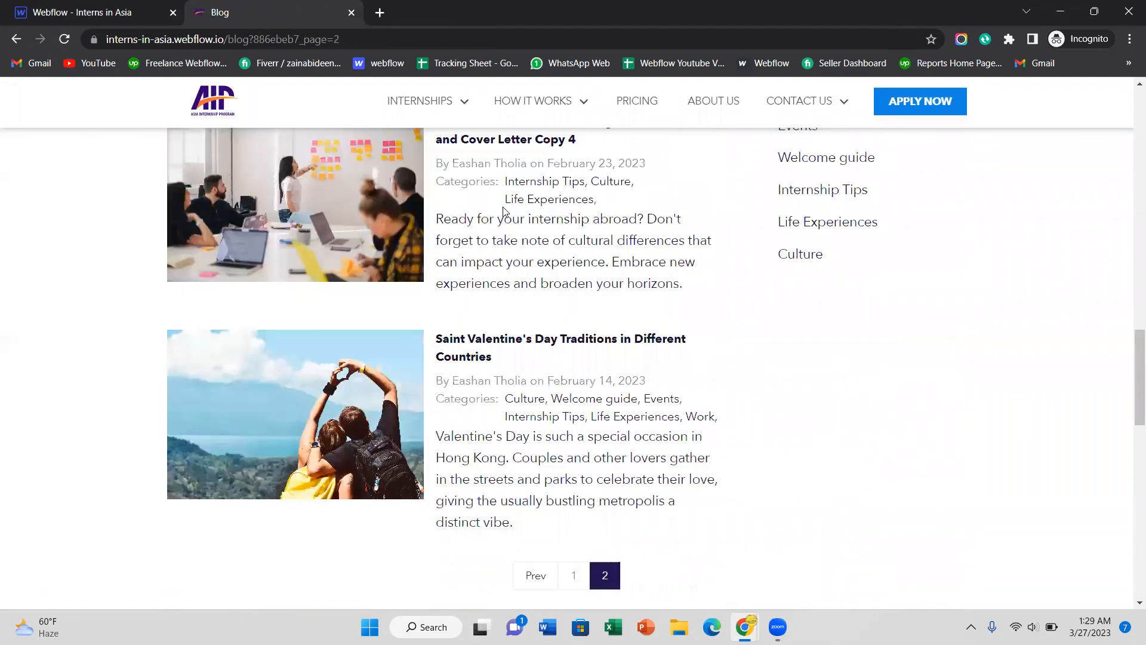
{"action": "scroll", "coordinate": [504, 210], "scroll_direction": "down", "scroll_amount": 3}
{"action": "left_click_drag", "start_coordinate": [510, 251], "coordinate": [676, 252]}
{"action": "left_click_drag", "start_coordinate": [512, 270], "coordinate": [715, 270]}
{"action": "scroll", "coordinate": [529, 196], "scroll_direction": "up", "scroll_amount": 5}
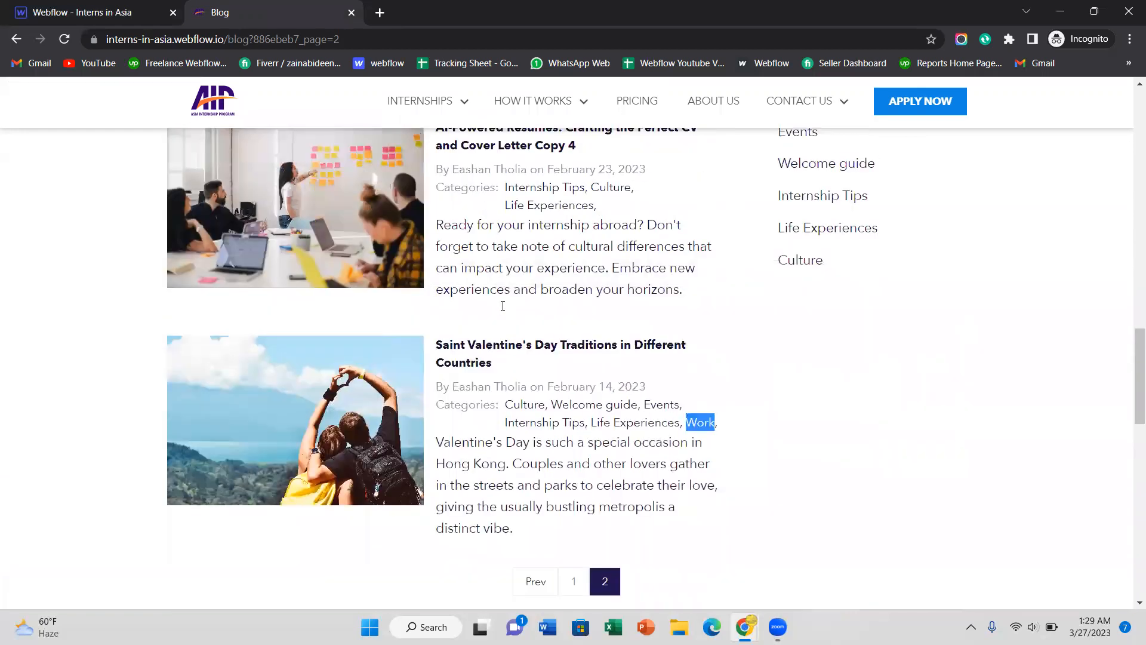
{"action": "scroll", "coordinate": [503, 305], "scroll_direction": "up", "scroll_amount": 3}
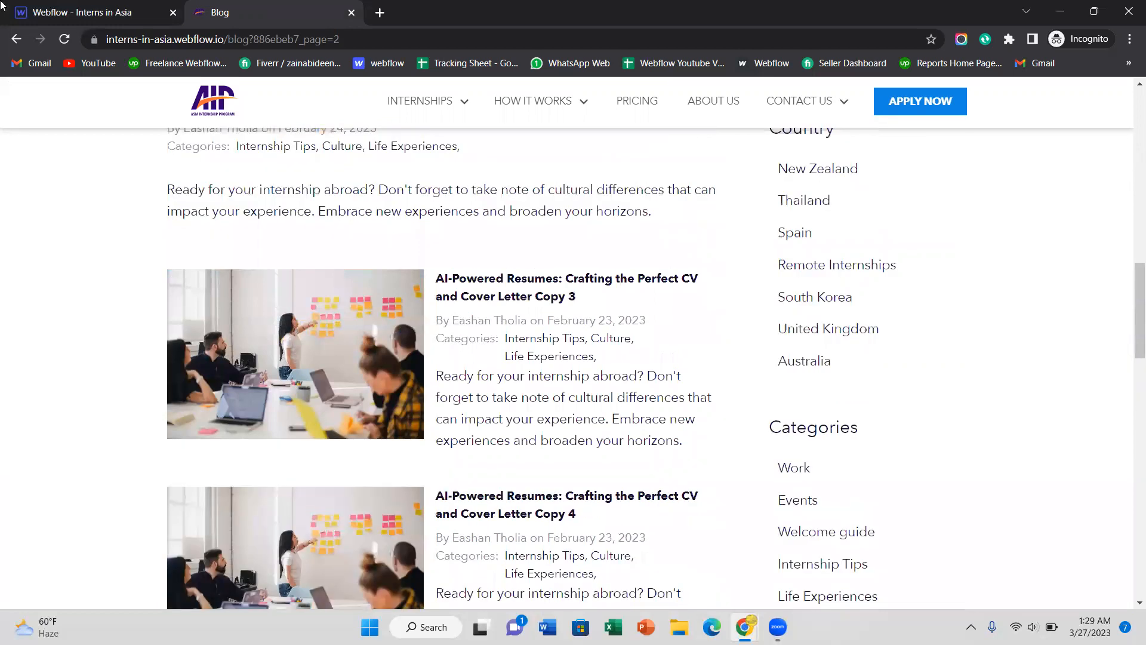
Step: Switch to the Webflow Designer and open the "Saint Valentine's Day Traditions in Different Countries" item in the Blogs collection
{"action": "left_click", "coordinate": [18, 11]}
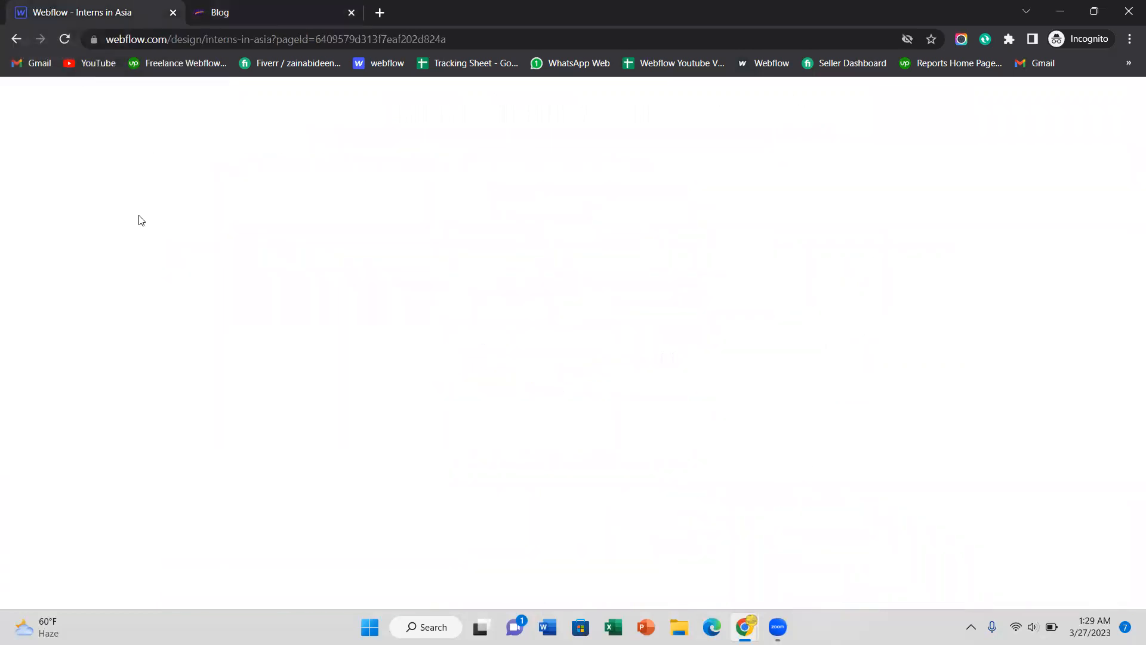
{"action": "left_click", "coordinate": [13, 239]}
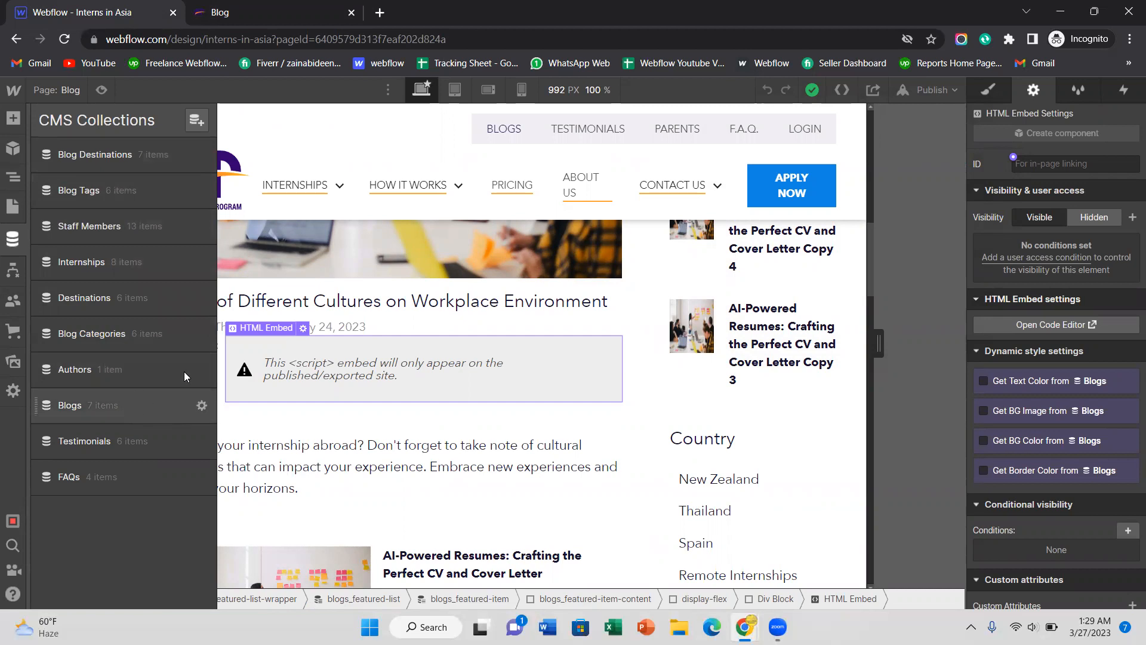
{"action": "left_click", "coordinate": [179, 405]}
{"action": "left_click", "coordinate": [401, 186]}
Step: Remove Work, Life Experiences, Internship Tips and Events from the post's Blog Categories, and save the item
{"action": "scroll", "coordinate": [512, 330], "scroll_direction": "down", "scroll_amount": 10}
{"action": "scroll", "coordinate": [483, 278], "scroll_direction": "down", "scroll_amount": 19}
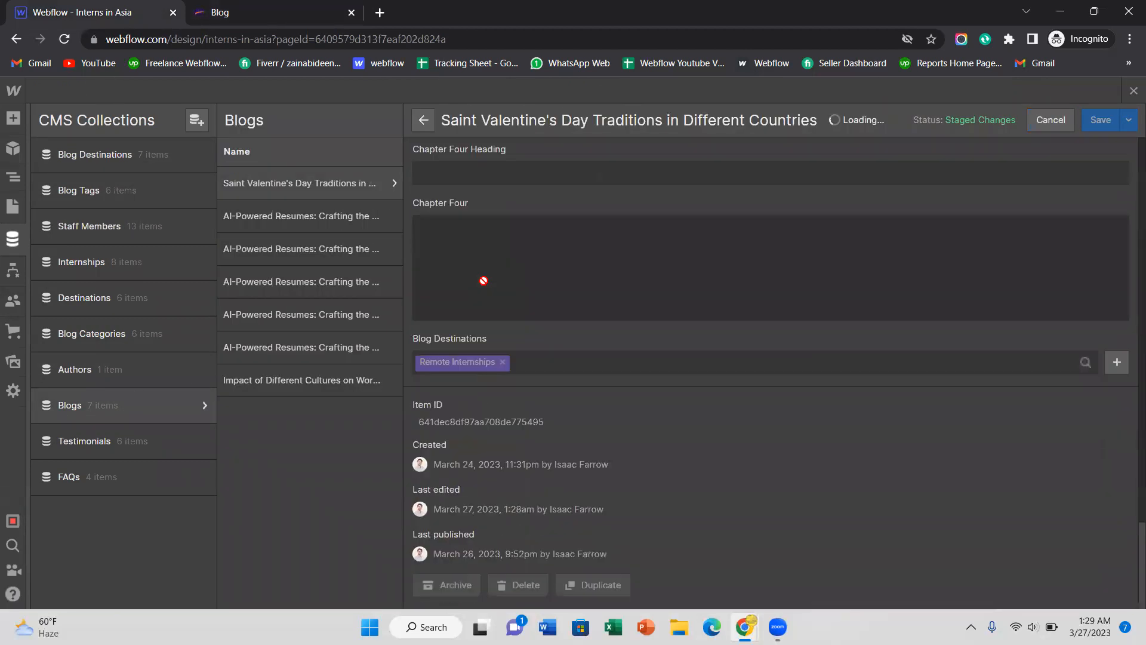
{"action": "scroll", "coordinate": [486, 285], "scroll_direction": "up", "scroll_amount": 7}
{"action": "scroll", "coordinate": [738, 267], "scroll_direction": "up", "scroll_amount": 6}
{"action": "left_click", "coordinate": [755, 397]}
{"action": "left_click", "coordinate": [752, 394]}
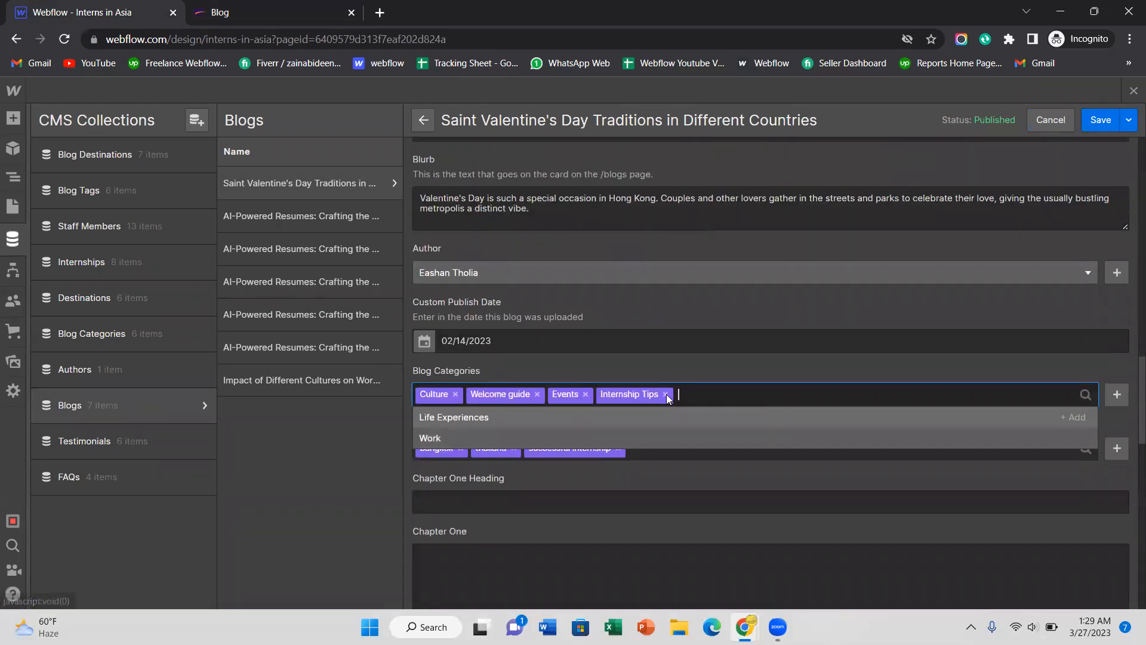
{"action": "left_click", "coordinate": [666, 394]}
{"action": "left_click", "coordinate": [586, 394]}
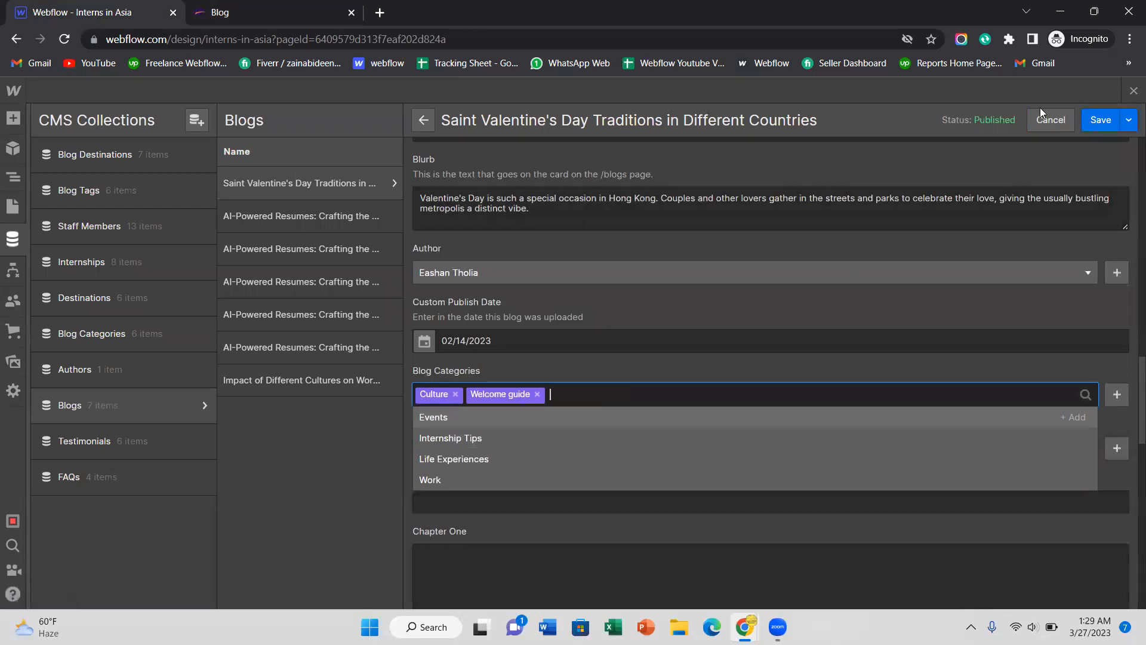
{"action": "left_click", "coordinate": [1100, 120]}
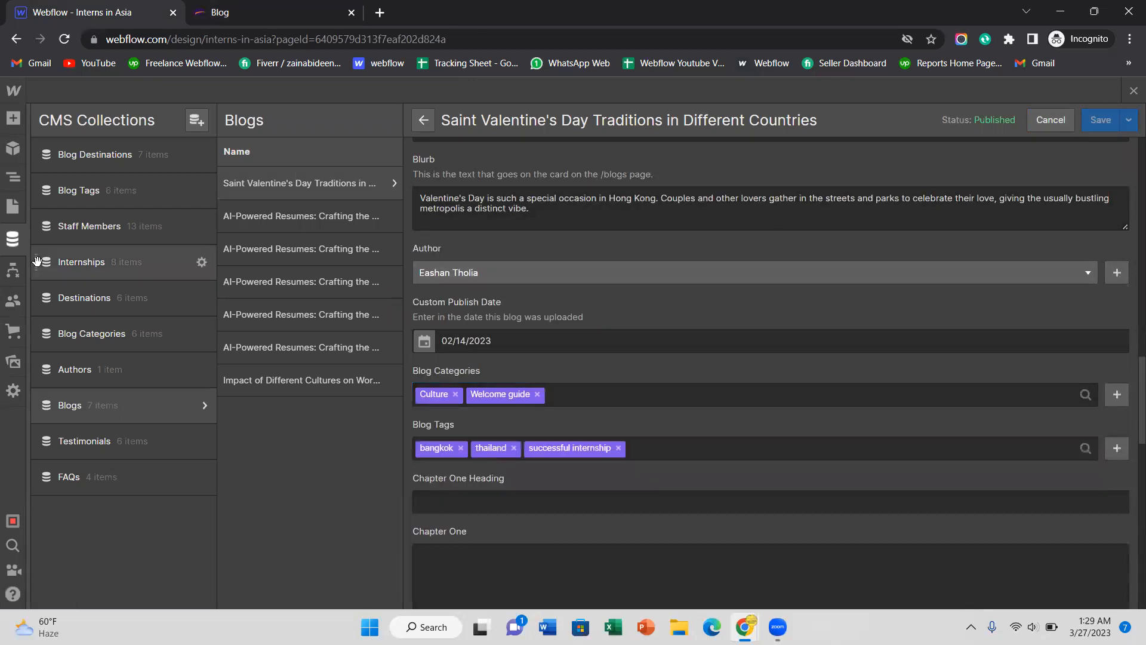
Step: Close the CMS collections and publish the updated site to interns-in-asia.webflow.io
{"action": "left_click", "coordinate": [4, 240]}
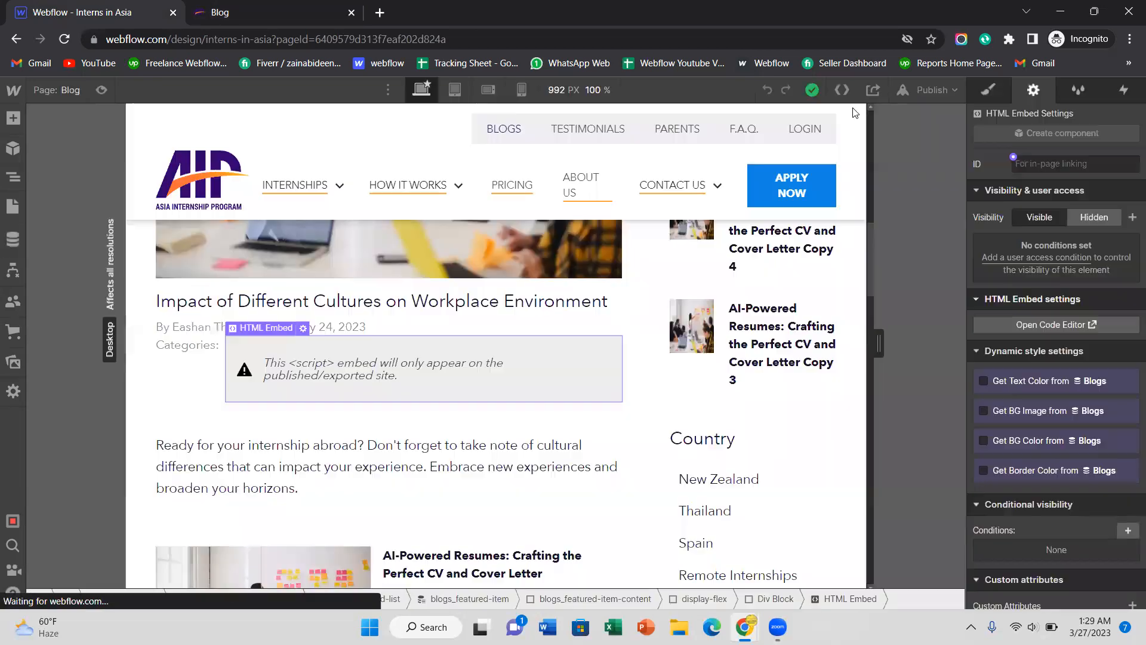
{"action": "left_click", "coordinate": [901, 91]}
{"action": "left_click", "coordinate": [878, 303]}
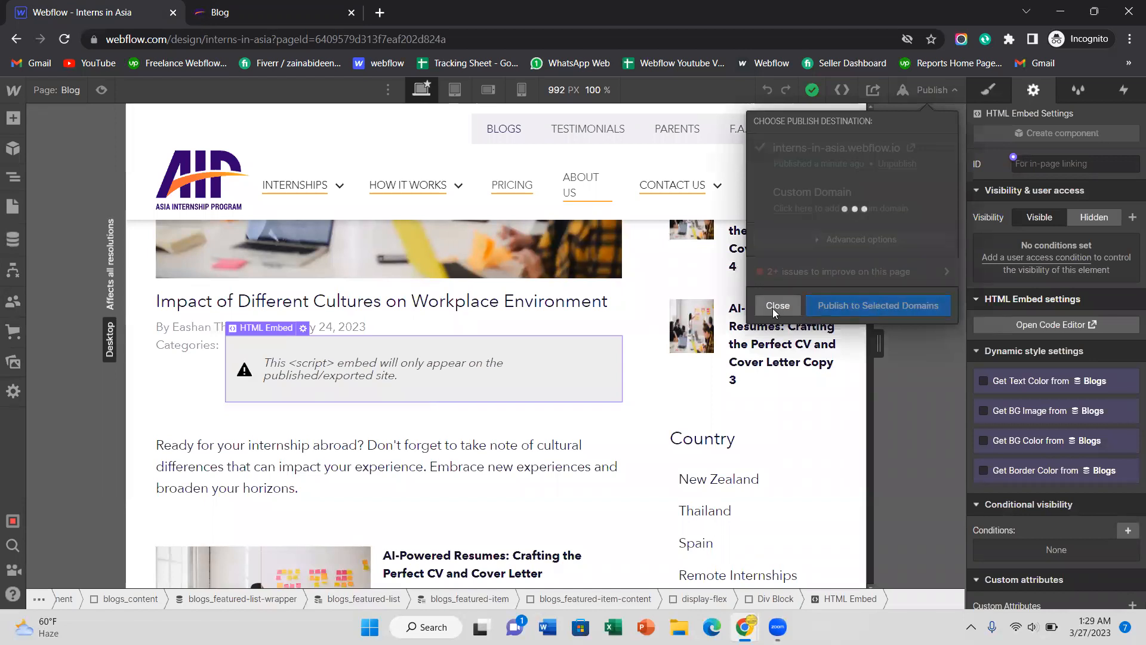
{"action": "left_click", "coordinate": [776, 305]}
Step: Check the categories of the "AI-Powered Resumes" Copy 3 post on the live Blog page, and return to the Designer
{"action": "left_click", "coordinate": [282, 16]}
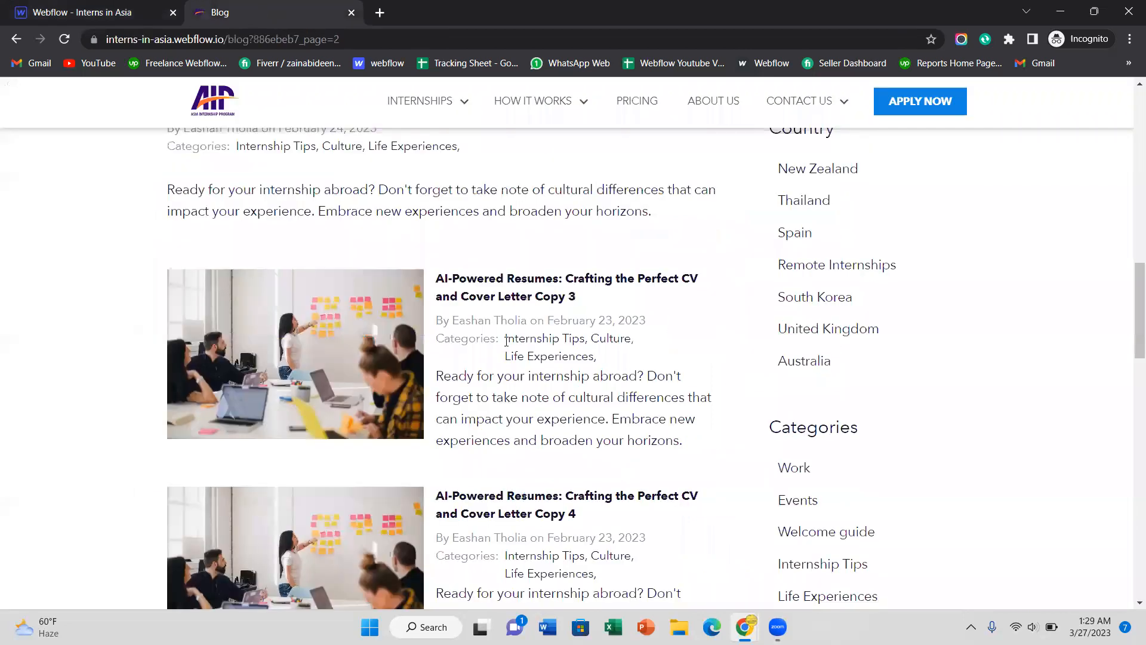
{"action": "left_click_drag", "start_coordinate": [506, 339], "coordinate": [612, 362]}
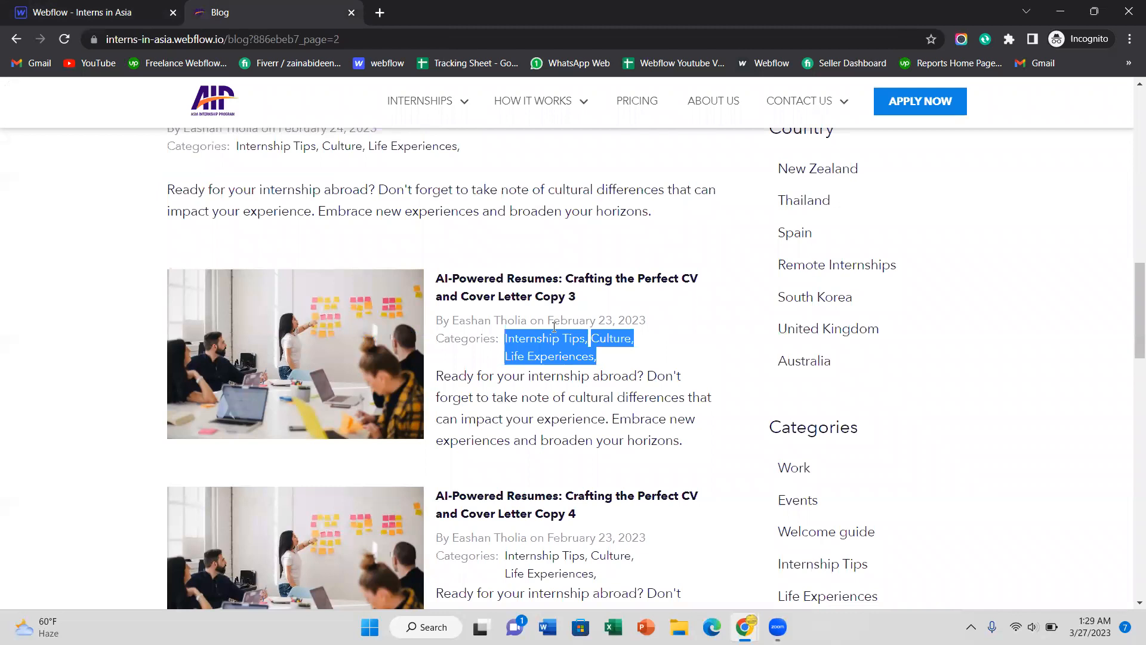
{"action": "key", "text": "ctrl+shift+Tab"}
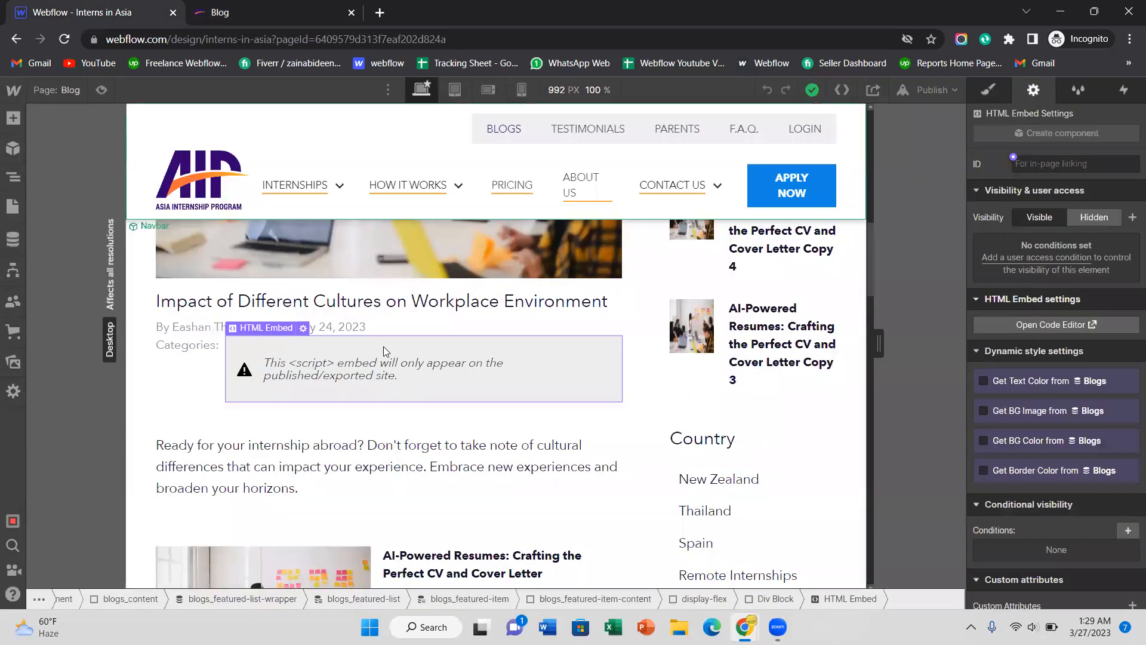
Step: Open the Blogs Template collection page in the Designer
{"action": "left_click", "coordinate": [2, 203]}
{"action": "scroll", "coordinate": [134, 405], "scroll_direction": "down", "scroll_amount": 5}
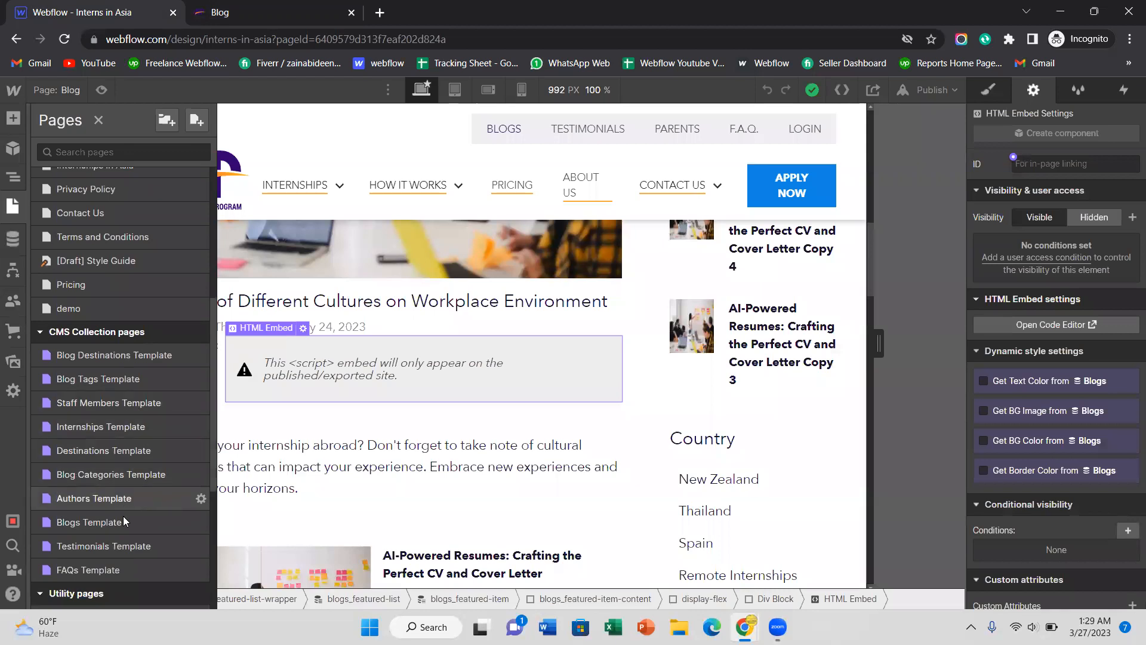
{"action": "left_click", "coordinate": [123, 521]}
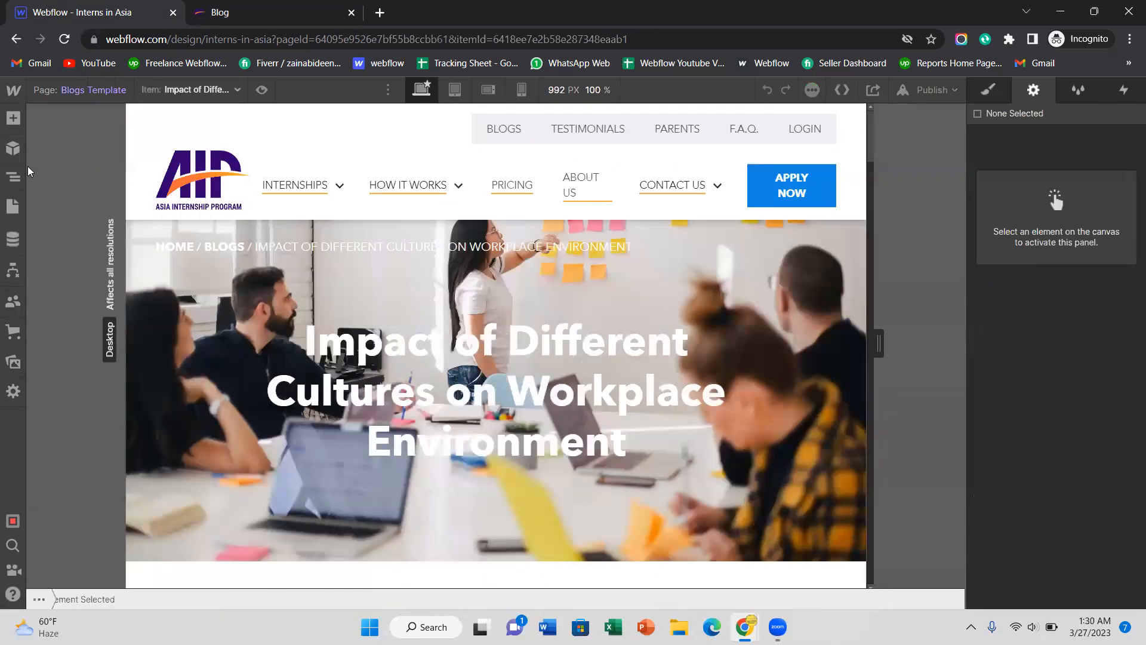
Step: Expand main-wrapper and its hide block in the element hierarchy, select the nested blog_list, and examine its settings and style class
{"action": "left_click", "coordinate": [13, 177]}
{"action": "left_click", "coordinate": [42, 164]}
{"action": "left_click", "coordinate": [51, 218]}
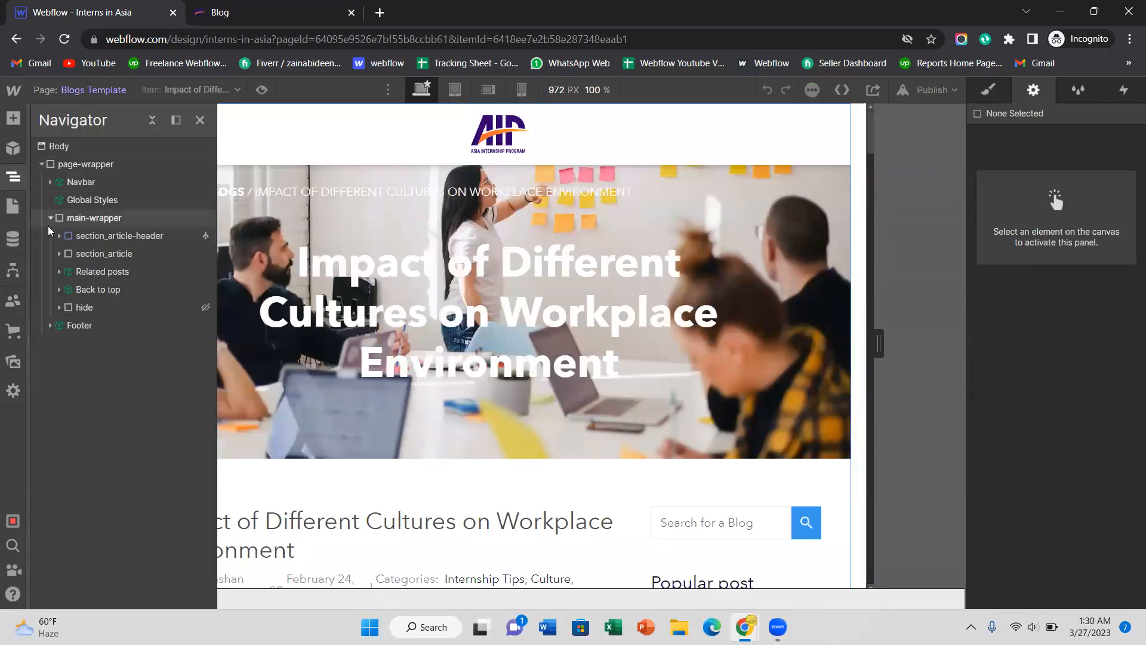
{"action": "left_click", "coordinate": [59, 307]}
{"action": "left_click", "coordinate": [68, 325]}
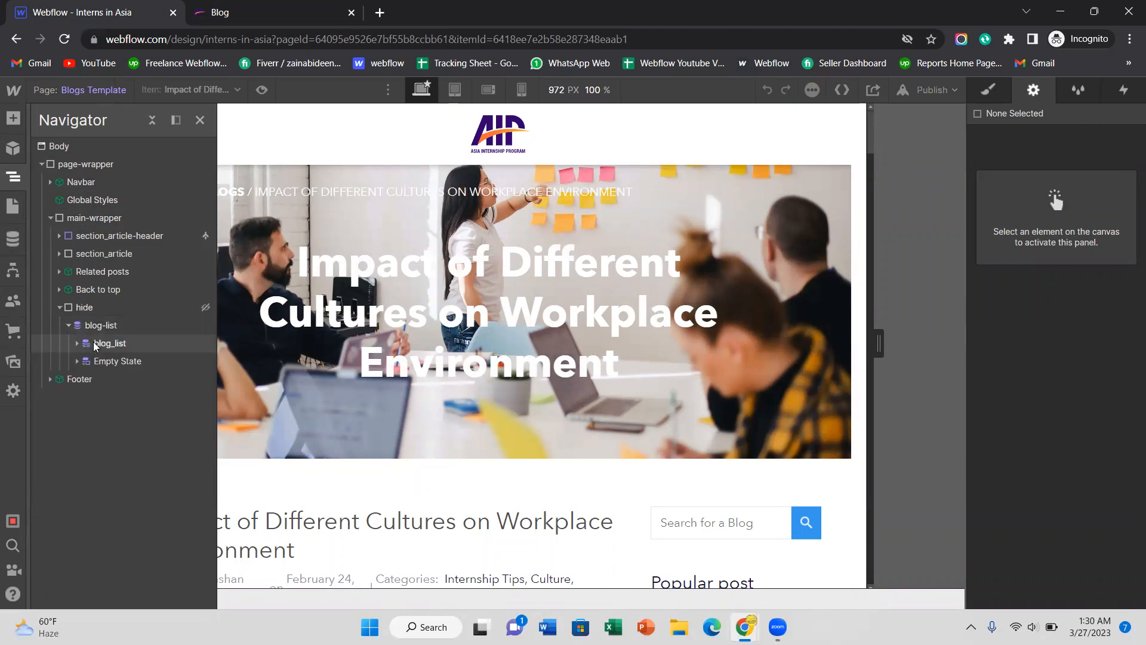
{"action": "left_click", "coordinate": [76, 346]}
{"action": "left_click", "coordinate": [77, 344]}
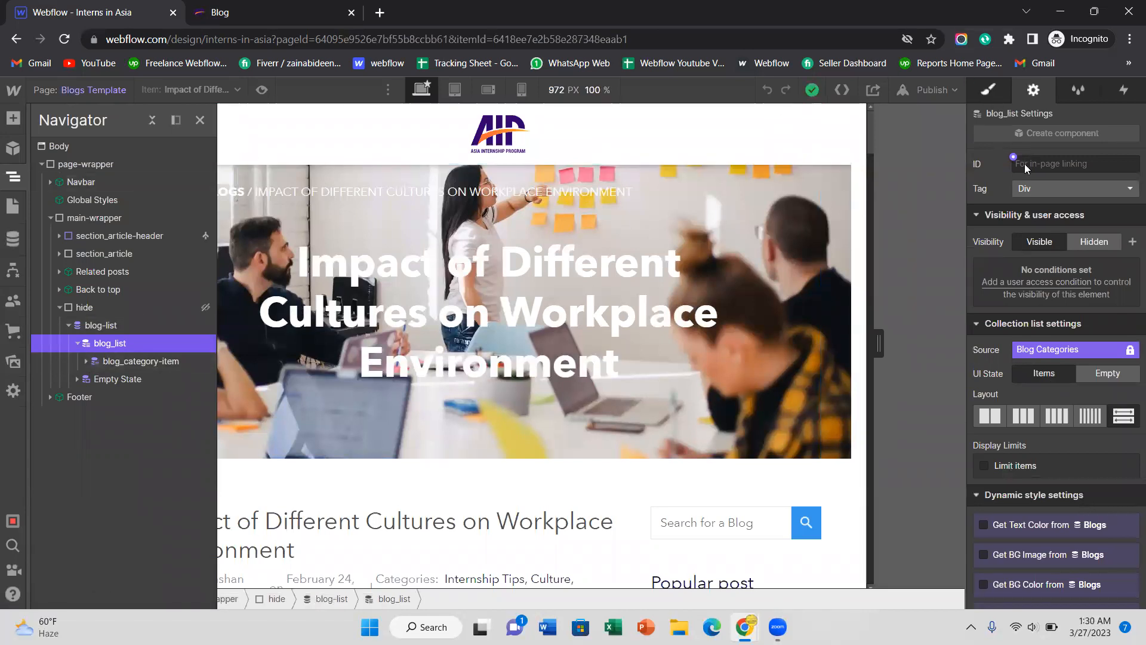
{"action": "key", "text": "s"}
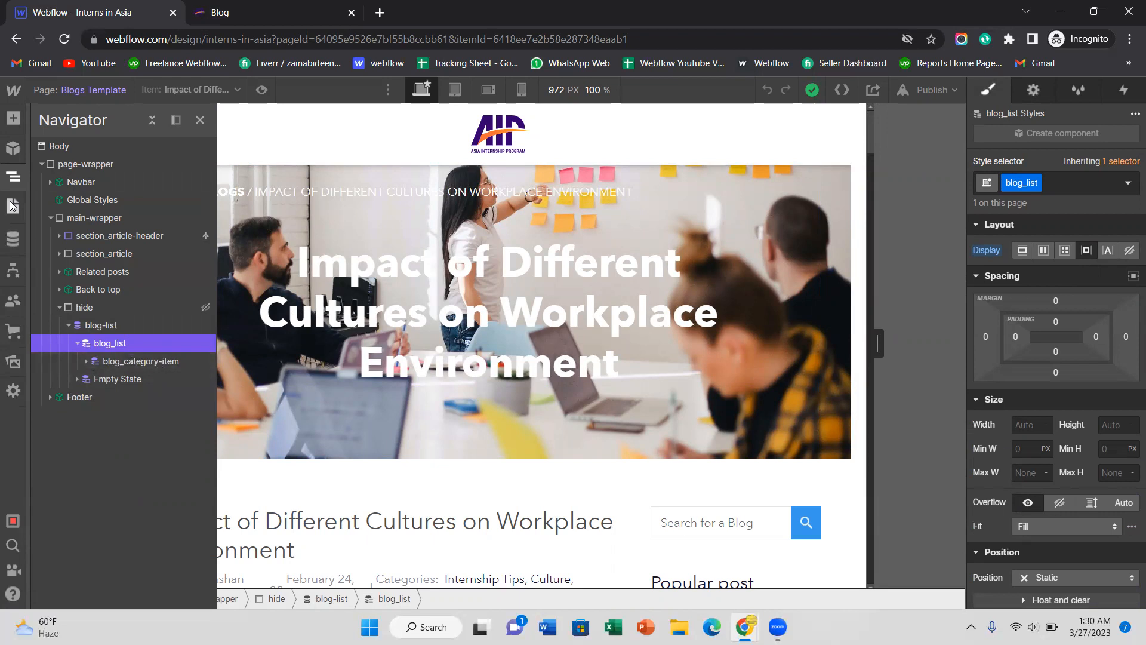
Step: Switch to the live Blog page and highlight the category names of the "AI-Powered Resumes" Copy 3 post
{"action": "left_click", "coordinate": [203, 12]}
{"action": "triple_click", "coordinate": [608, 361]}
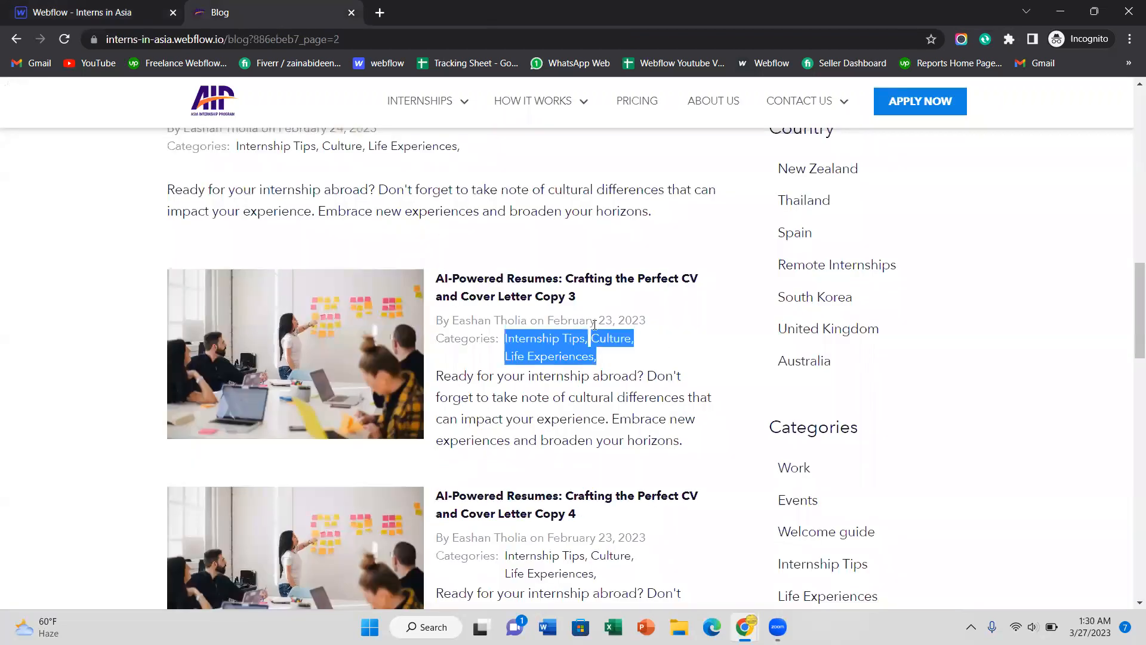